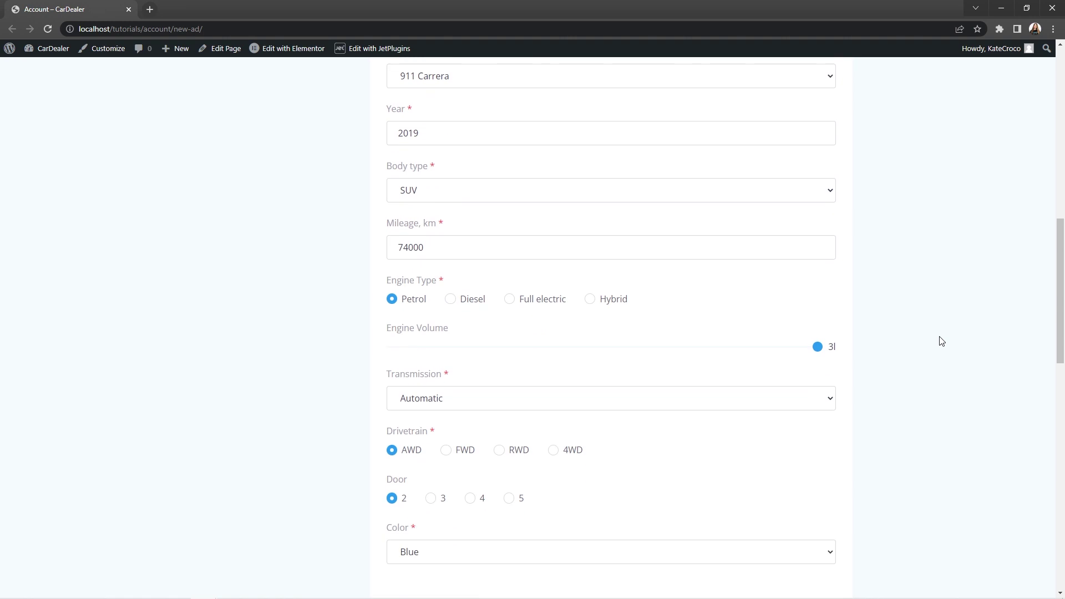
{"action": "scroll", "coordinate": [941, 341], "scroll_direction": "down", "scroll_amount": 10}
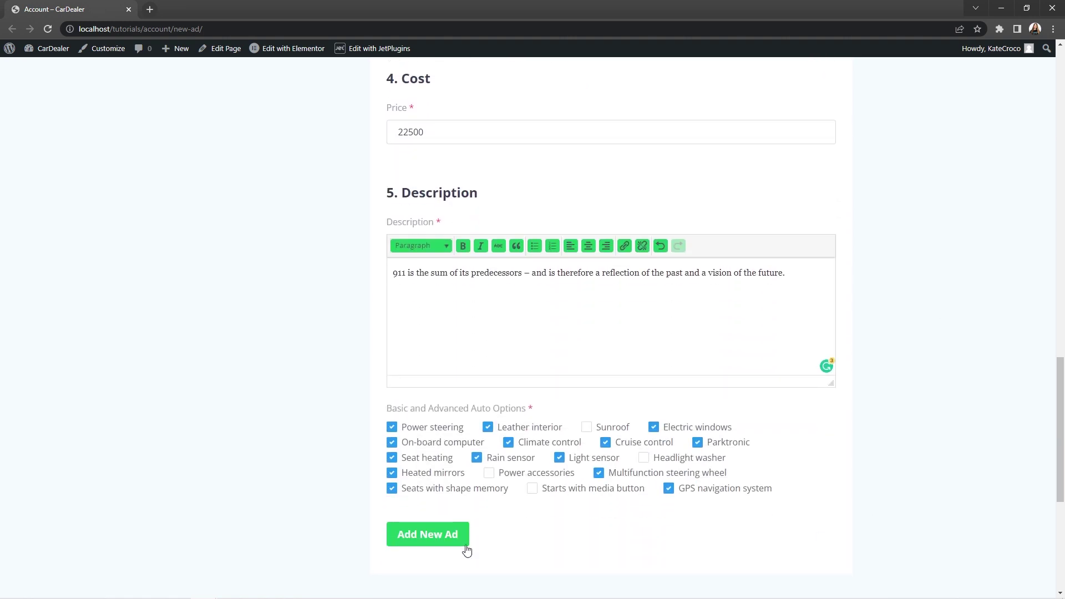
Step: Submit the Porsche 911 Carrera ad and review its parameters on the Thank You page
{"action": "left_click", "coordinate": [457, 537]}
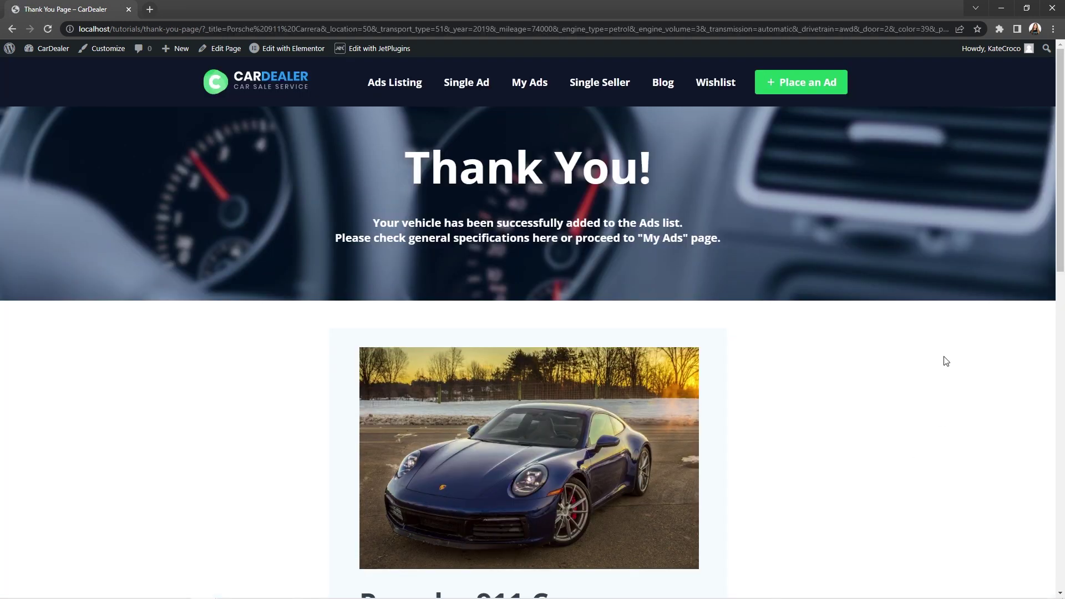
{"action": "scroll", "coordinate": [945, 361], "scroll_direction": "down", "scroll_amount": 9}
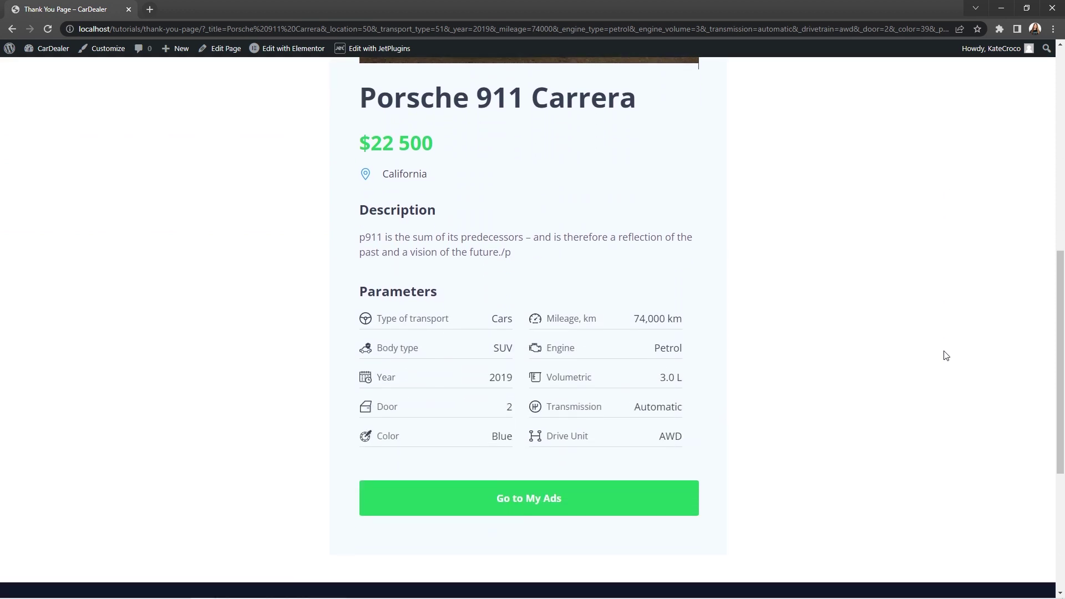
{"action": "scroll", "coordinate": [946, 355], "scroll_direction": "up", "scroll_amount": 7}
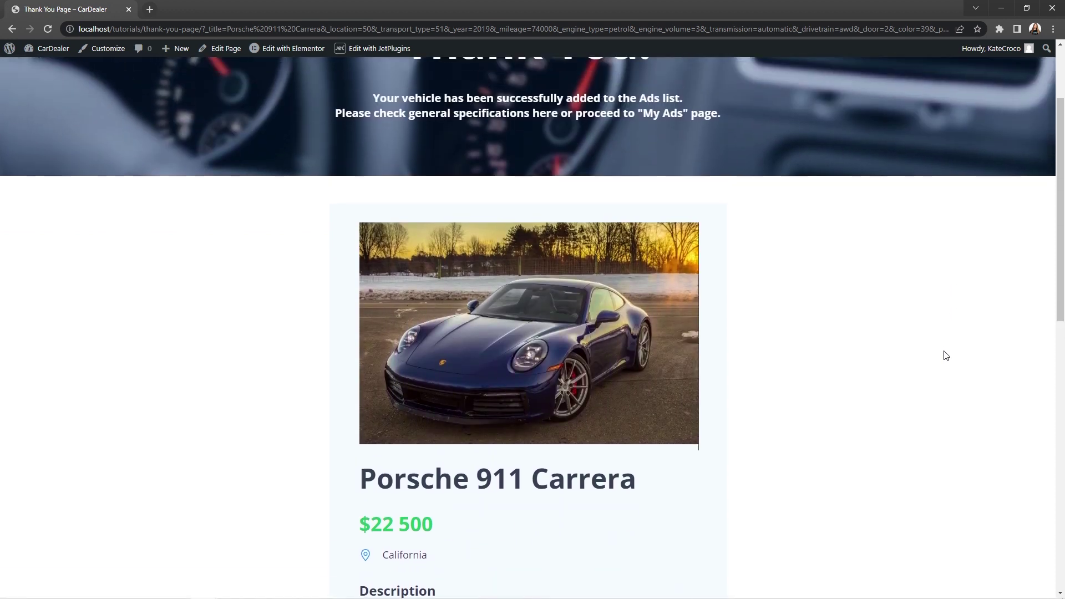
{"action": "scroll", "coordinate": [946, 355], "scroll_direction": "up", "scroll_amount": 3}
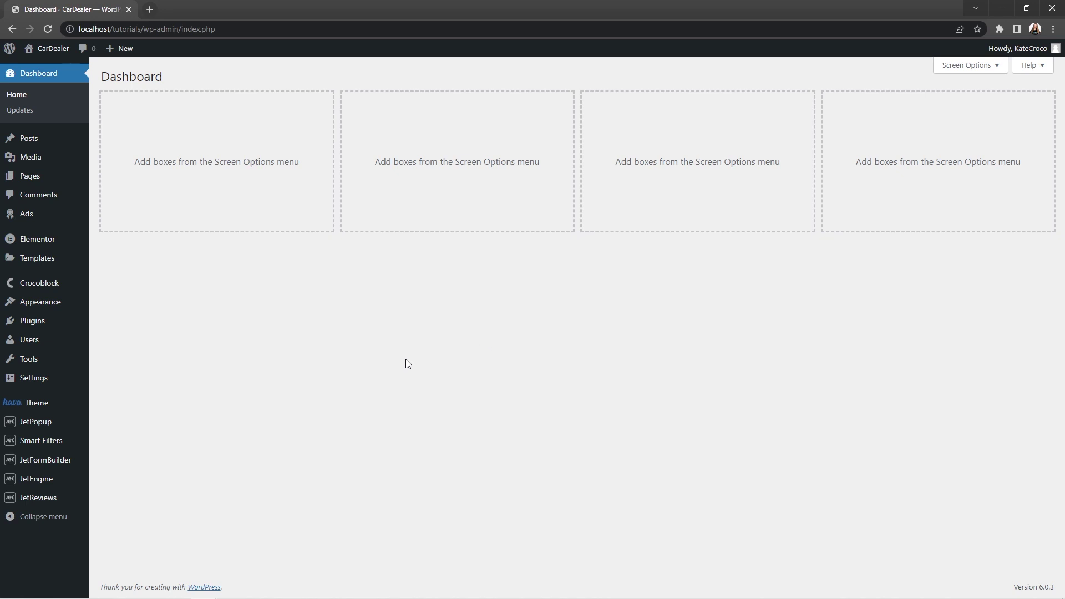
Step: Go to Pages and open the Thank You Page's Elementor editor in a new tab
{"action": "left_click", "coordinate": [43, 178]}
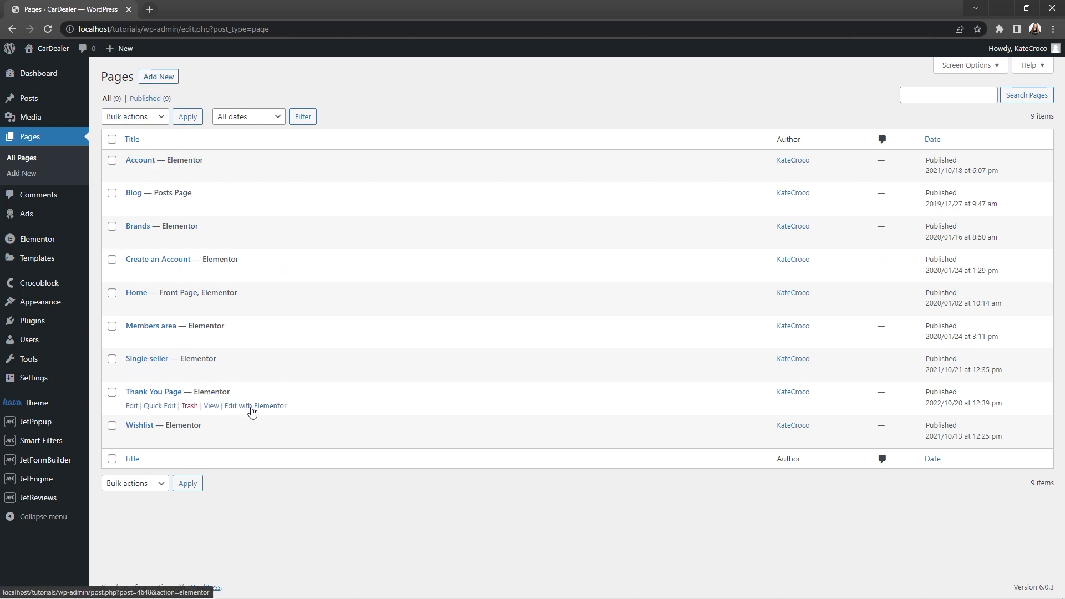
{"action": "right_click", "coordinate": [253, 411]}
{"action": "left_click", "coordinate": [273, 417]}
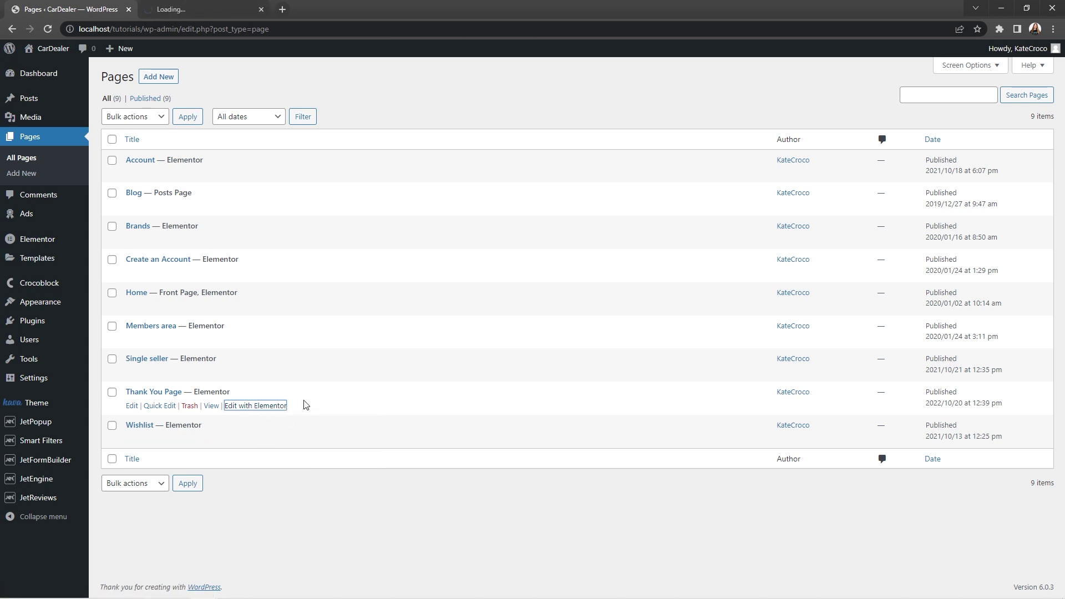
Step: Check the Thank You page's empty Parameters layout, close the upgrade banner, and return to Pages
{"action": "left_click", "coordinate": [226, 10]}
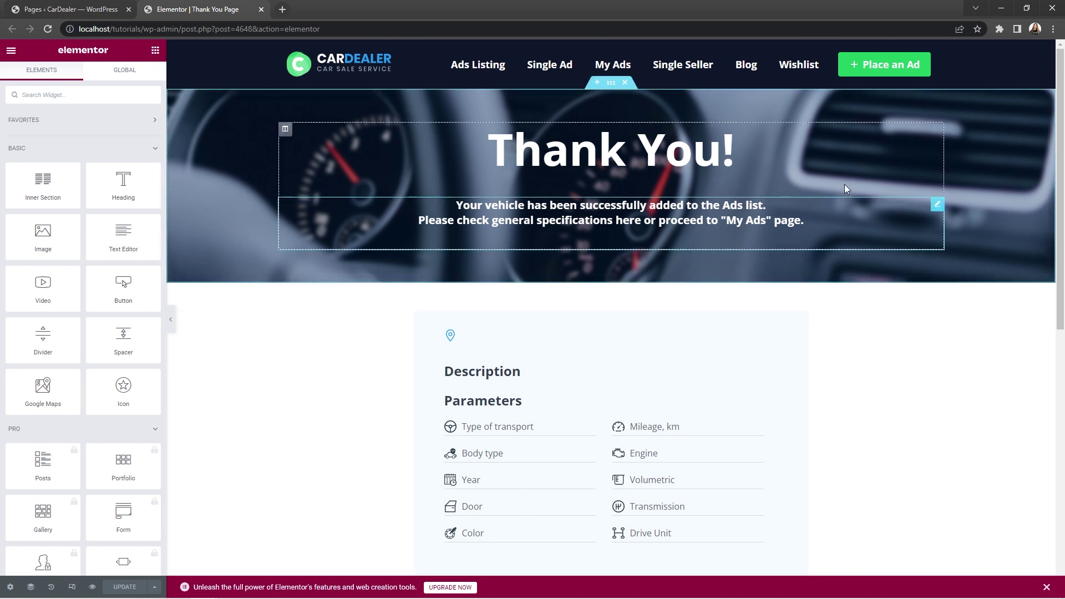
{"action": "left_click_drag", "start_coordinate": [1060, 183], "coordinate": [1062, 304]}
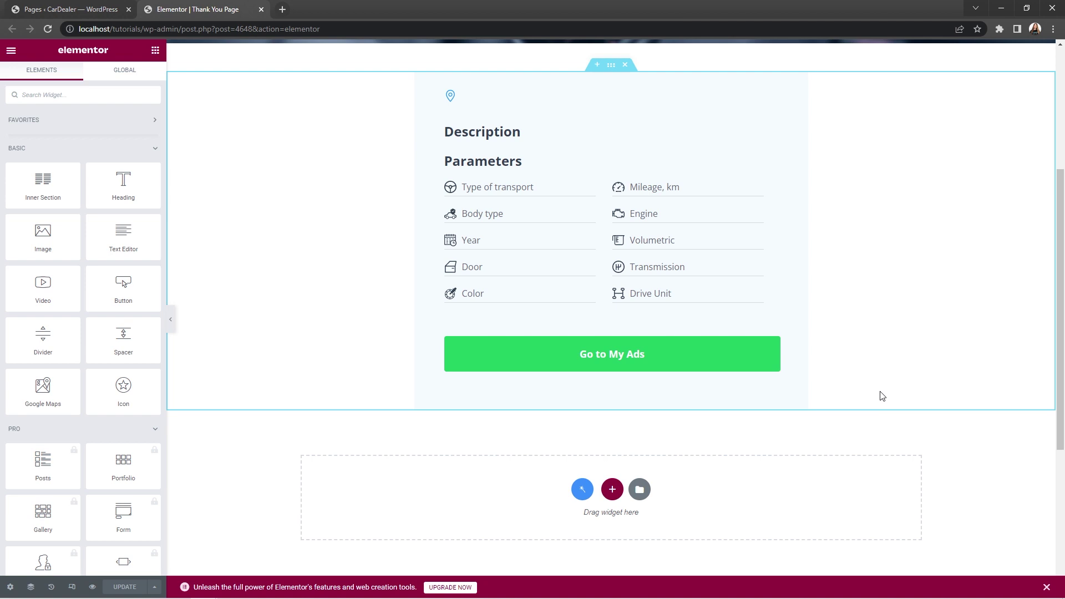
{"action": "left_click", "coordinate": [1045, 587]}
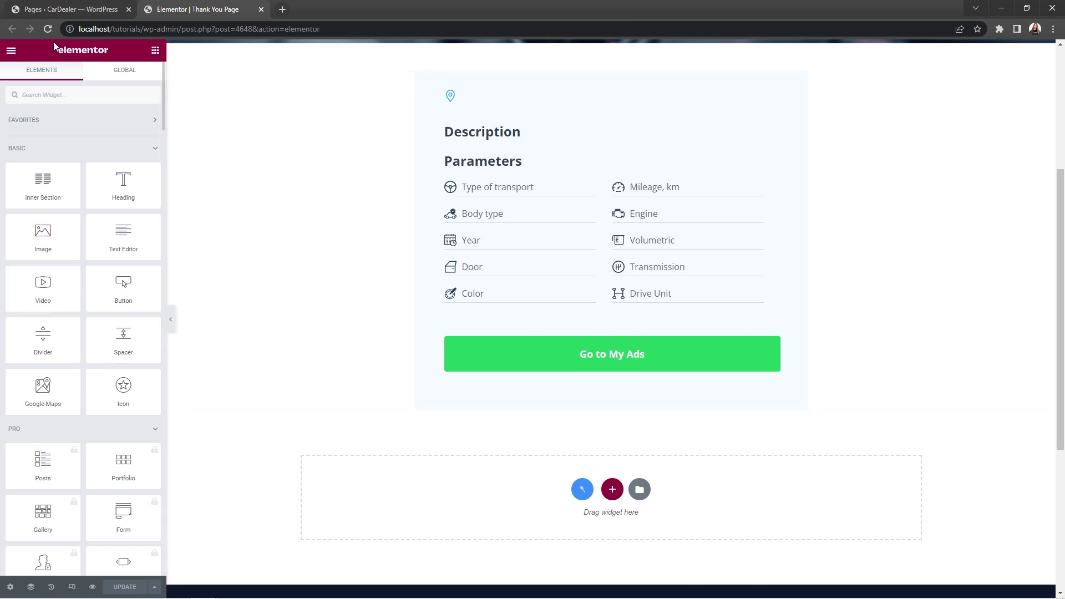
{"action": "left_click", "coordinate": [60, 9]}
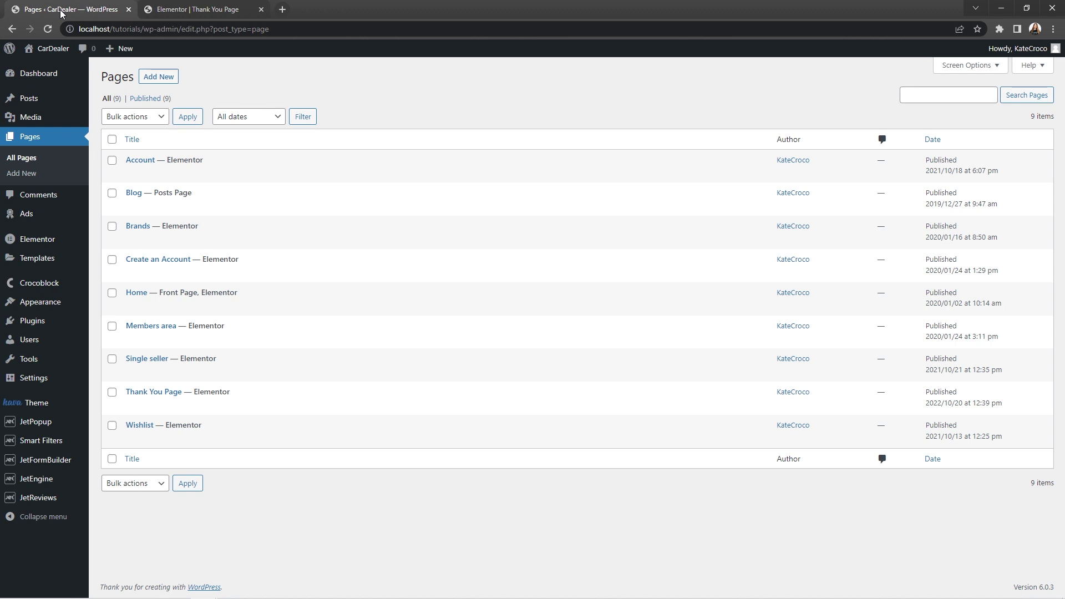
Step: Open the New Post form from JetFormBuilder Forms in its editor in a new tab
{"action": "mouse_move", "coordinate": [63, 460]}
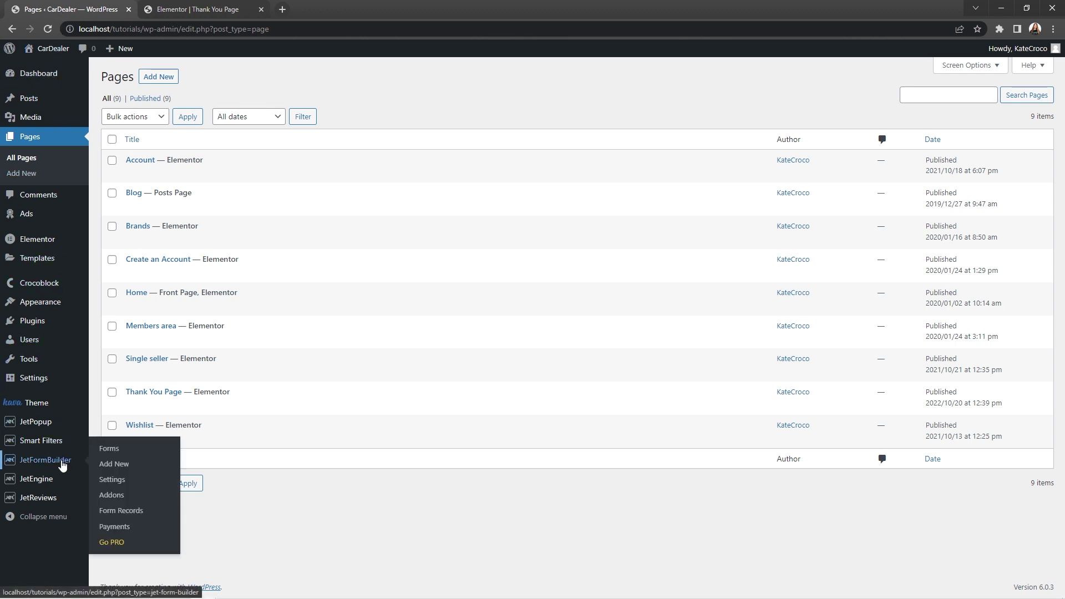
{"action": "left_click", "coordinate": [107, 449]}
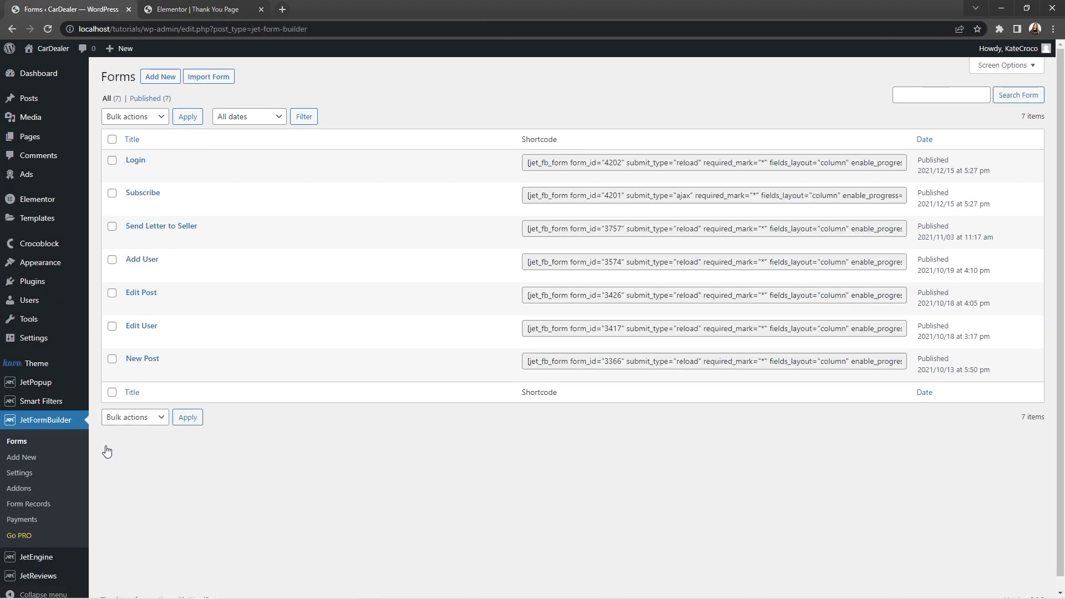
{"action": "mouse_move", "coordinate": [133, 370]}
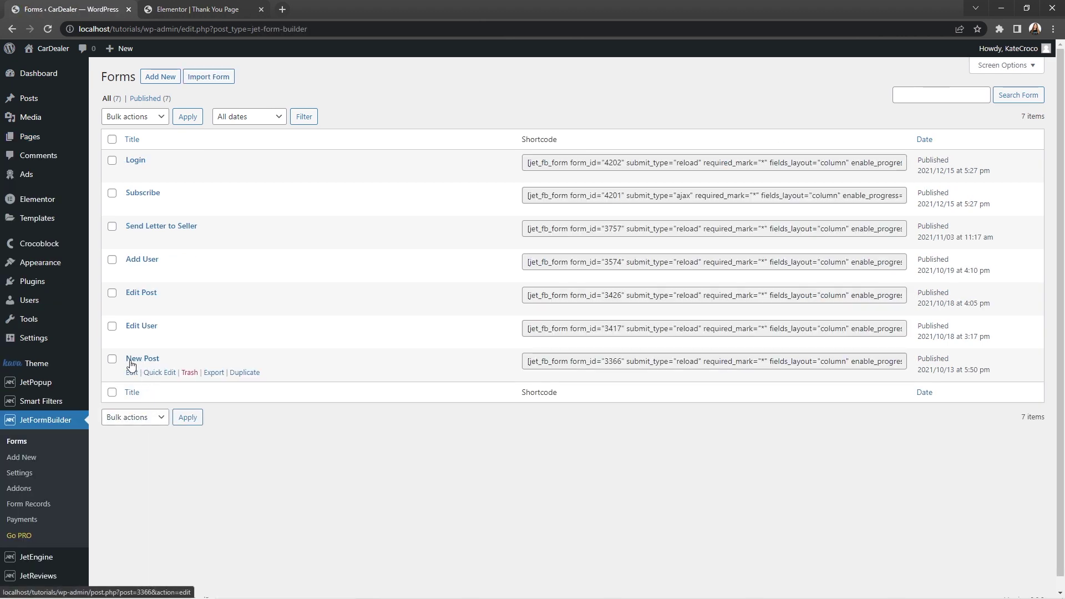
{"action": "right_click", "coordinate": [131, 373]}
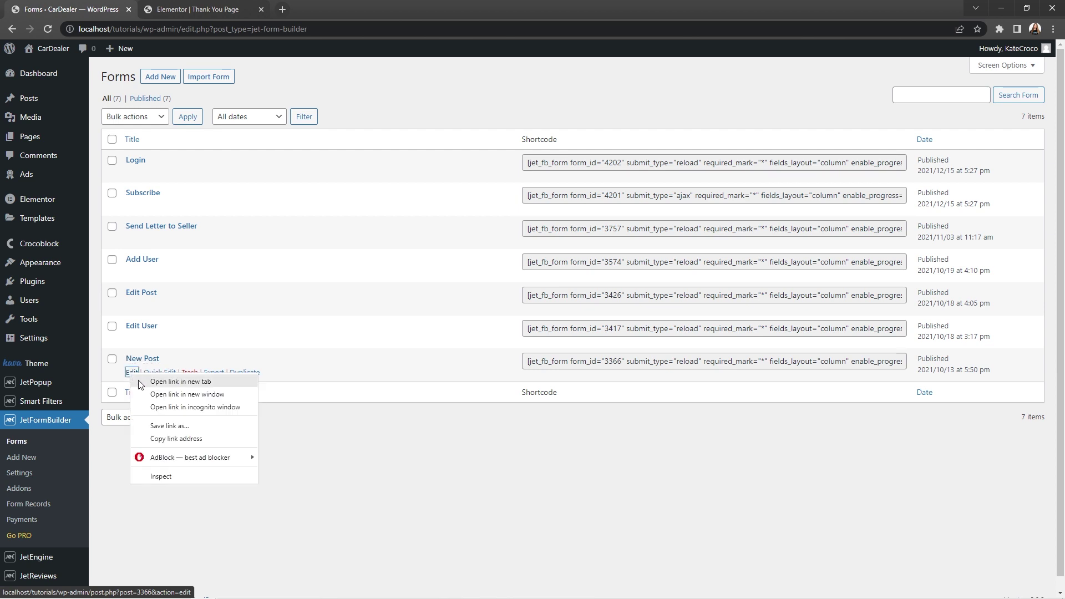
{"action": "left_click", "coordinate": [143, 382]}
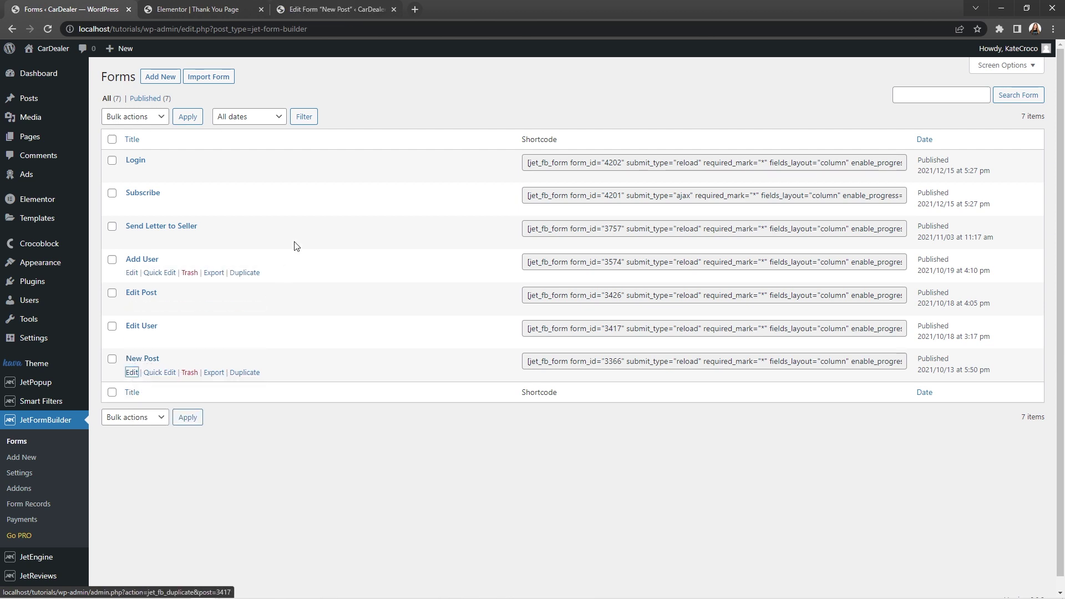
{"action": "left_click", "coordinate": [329, 12]}
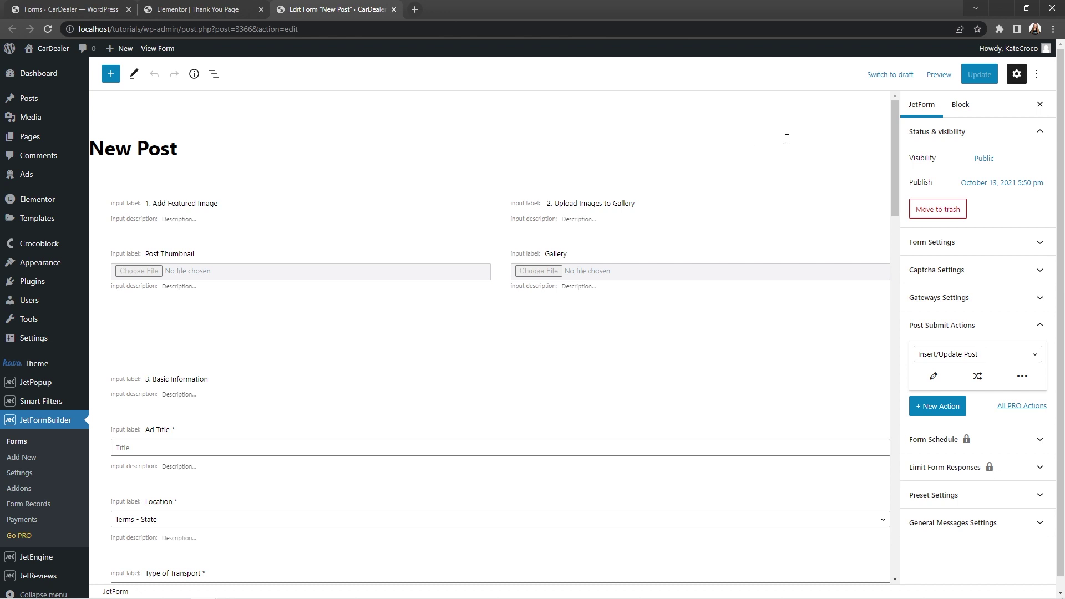
Step: Confirm the Ad Title field is named _title and show the form's post-submit actions
{"action": "mouse_move", "coordinate": [896, 129]}
{"action": "left_mouse_down"}
{"action": "mouse_move", "coordinate": [902, 286]}
{"action": "mouse_move", "coordinate": [911, 127]}
{"action": "left_mouse_up"}
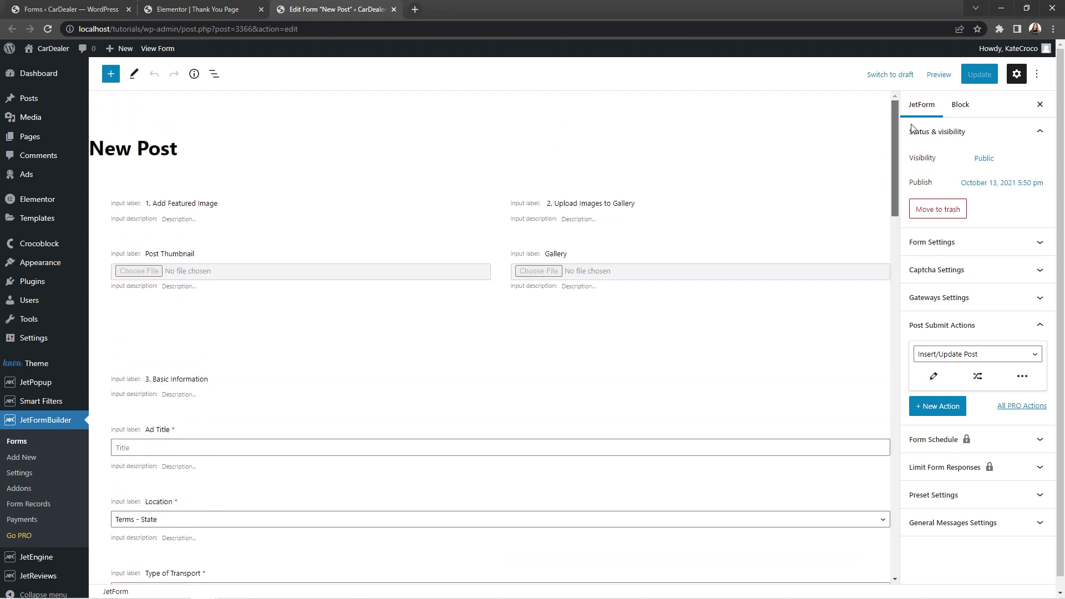
{"action": "left_click", "coordinate": [132, 431]}
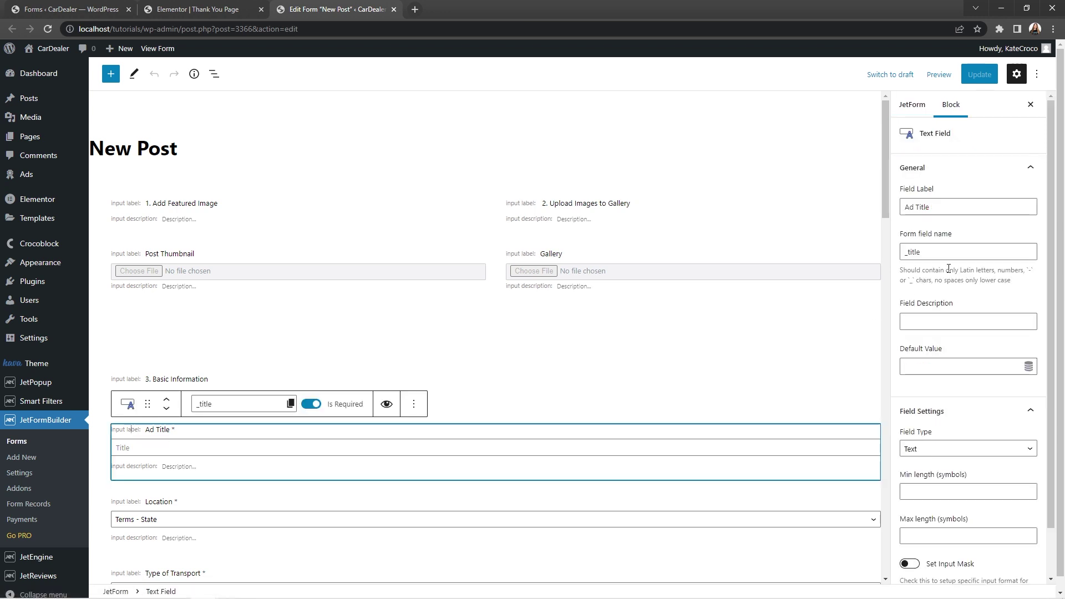
{"action": "scroll", "coordinate": [1045, 255], "scroll_direction": "down", "scroll_amount": 1}
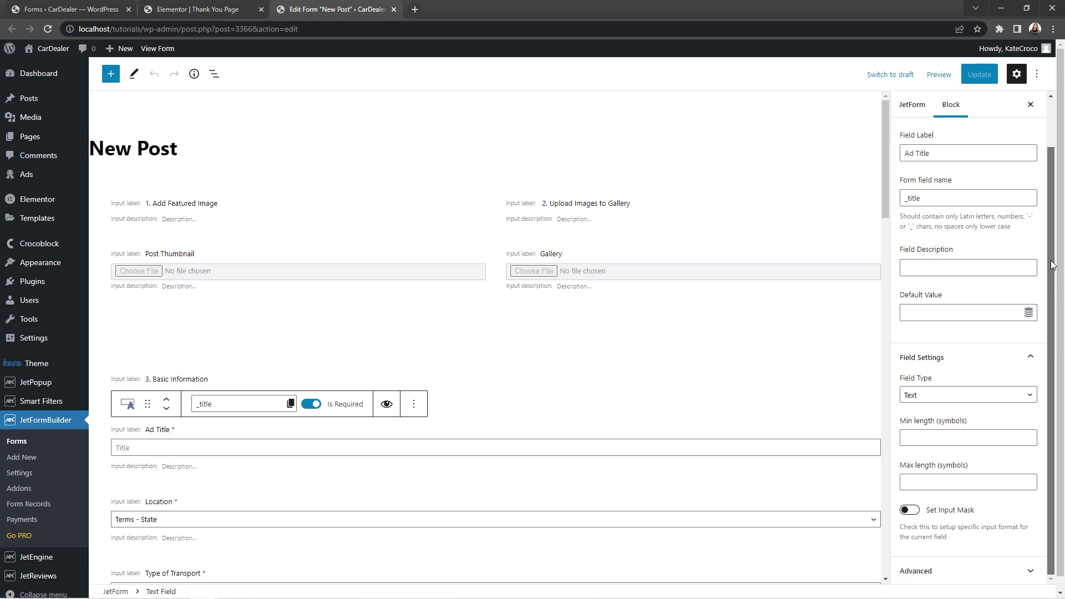
{"action": "scroll", "coordinate": [1052, 260], "scroll_direction": "up", "scroll_amount": 1}
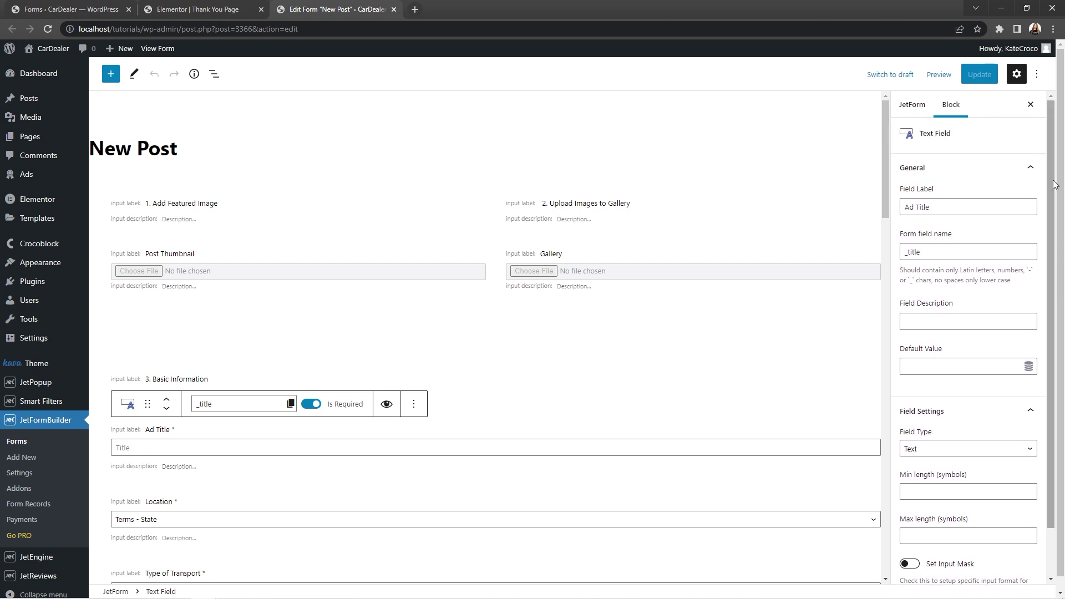
{"action": "left_click", "coordinate": [913, 106]}
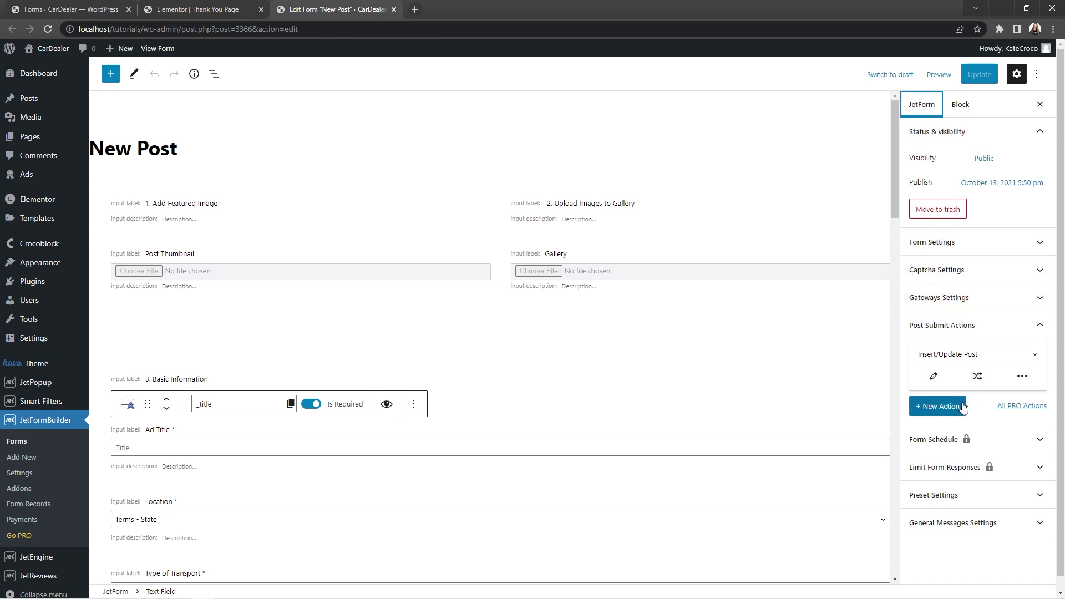
Step: Add a Redirect to Page action targeting the static Thank You Page
{"action": "left_click", "coordinate": [937, 406]}
{"action": "left_click", "coordinate": [1023, 409]}
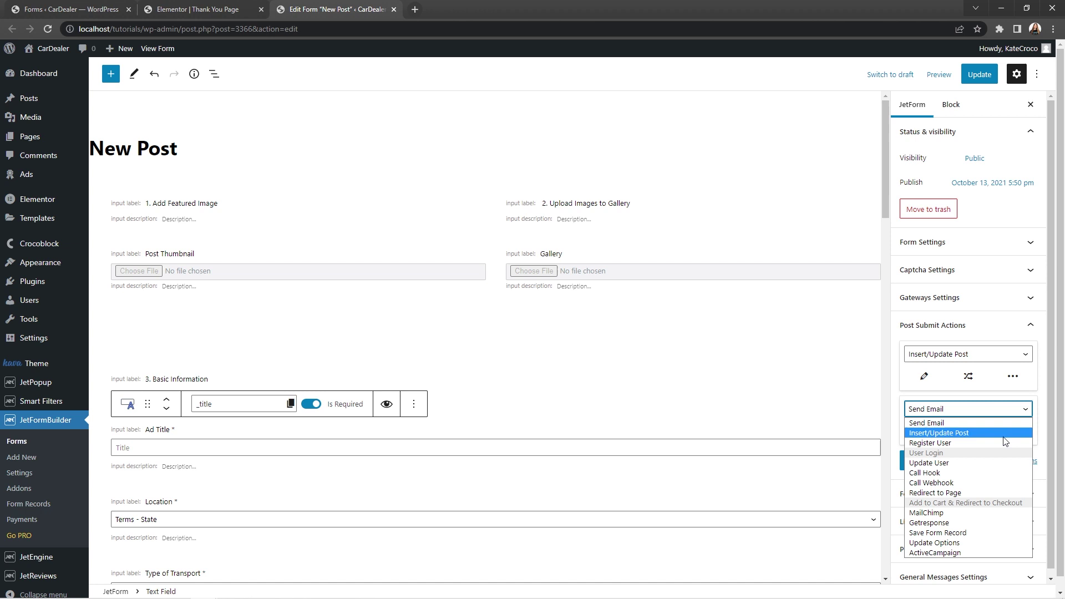
{"action": "left_click", "coordinate": [994, 493]}
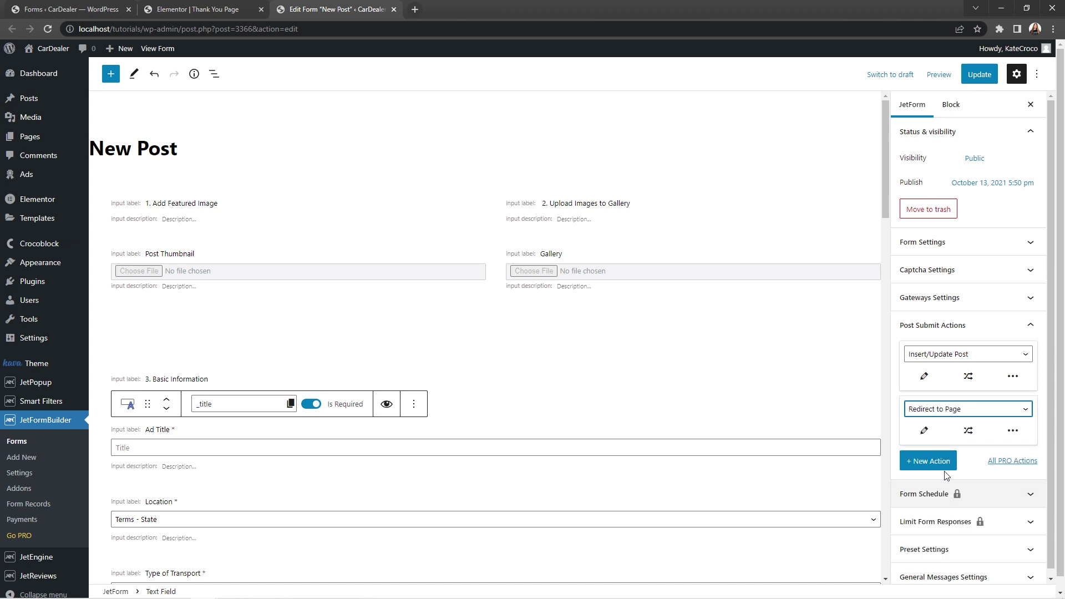
{"action": "left_click", "coordinate": [923, 432]}
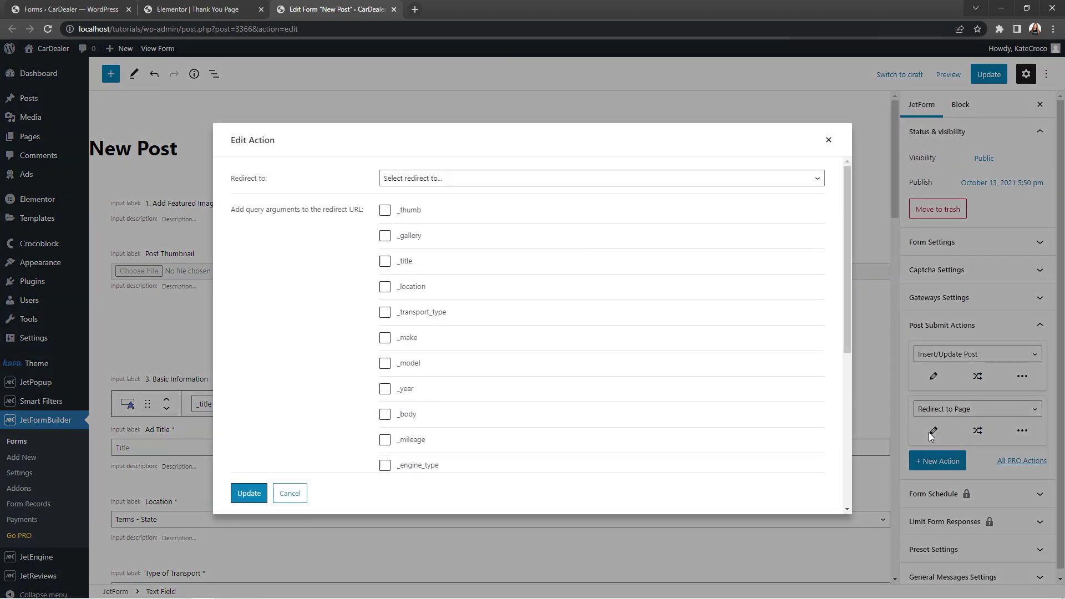
{"action": "left_click", "coordinate": [819, 181]}
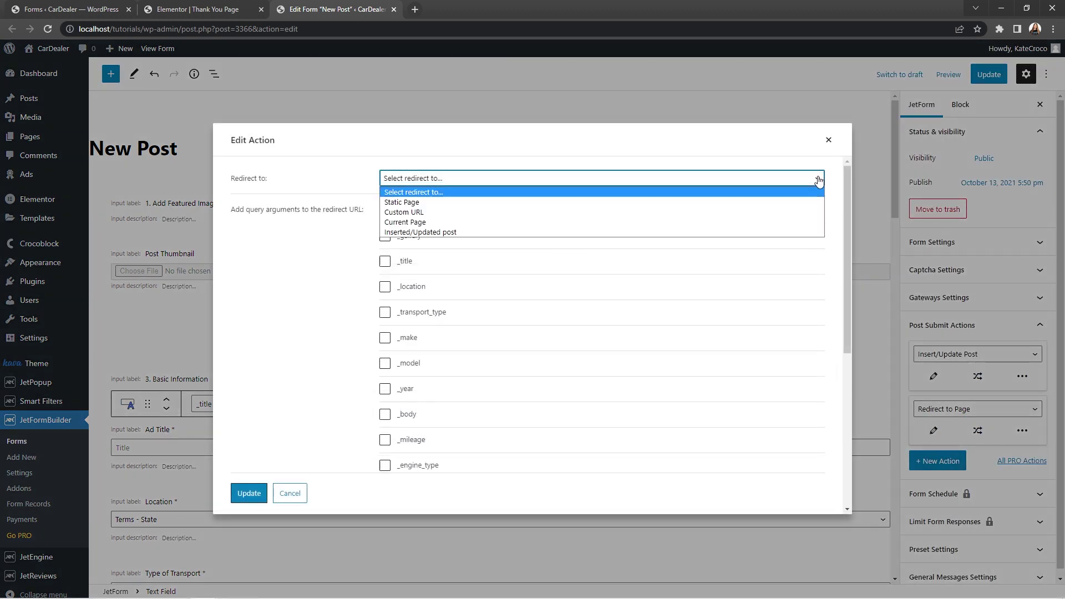
{"action": "left_click", "coordinate": [804, 203]}
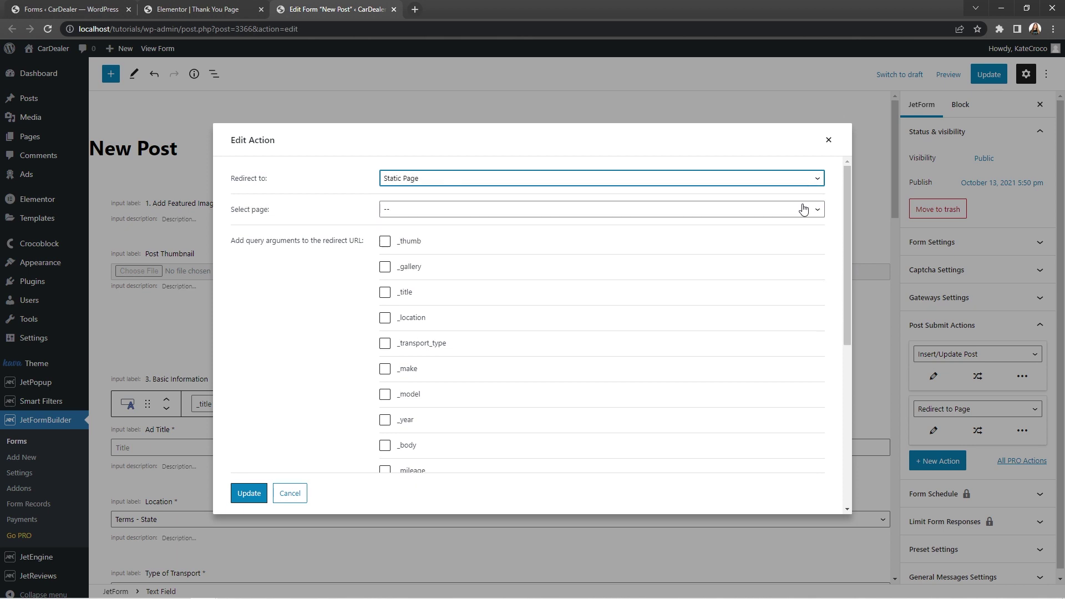
{"action": "left_click", "coordinate": [804, 209]}
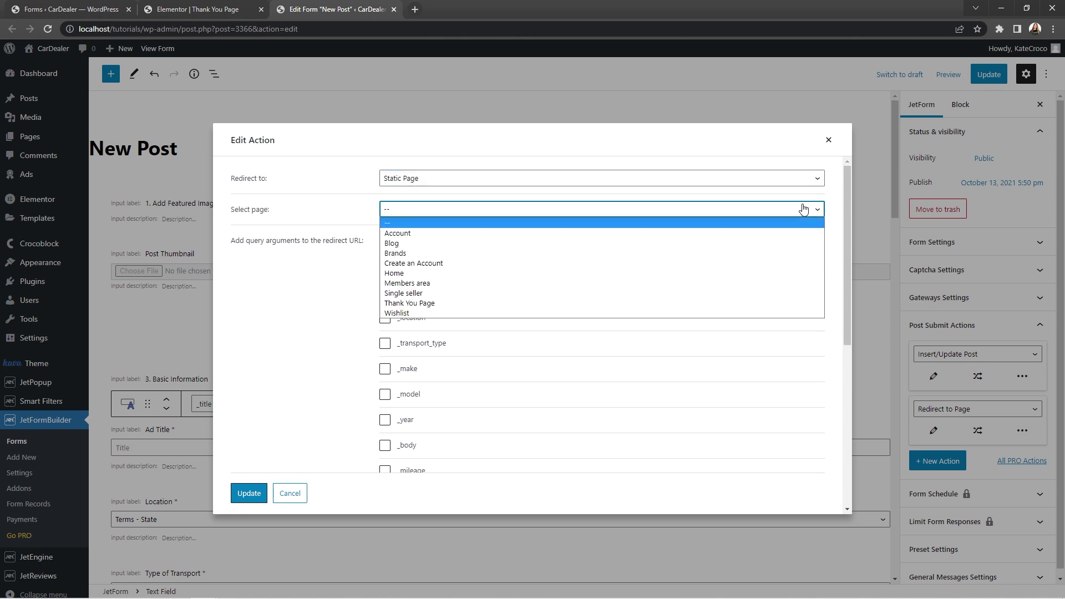
{"action": "left_click", "coordinate": [779, 303]}
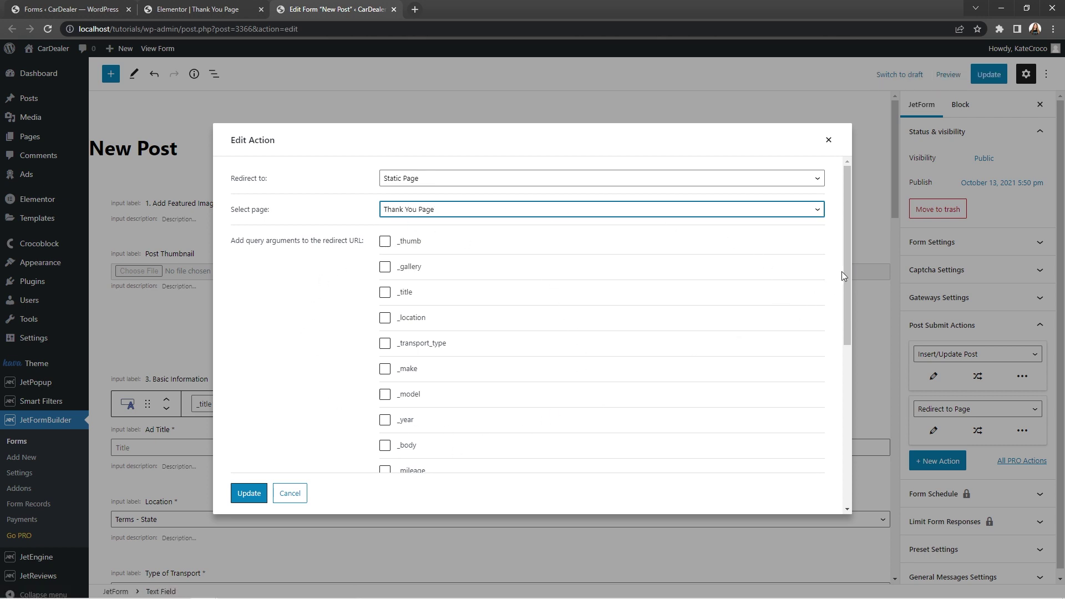
{"action": "mouse_move", "coordinate": [849, 259]}
{"action": "left_mouse_down"}
{"action": "mouse_move", "coordinate": [833, 418]}
{"action": "mouse_move", "coordinate": [846, 337]}
{"action": "mouse_move", "coordinate": [840, 258]}
{"action": "left_mouse_up"}
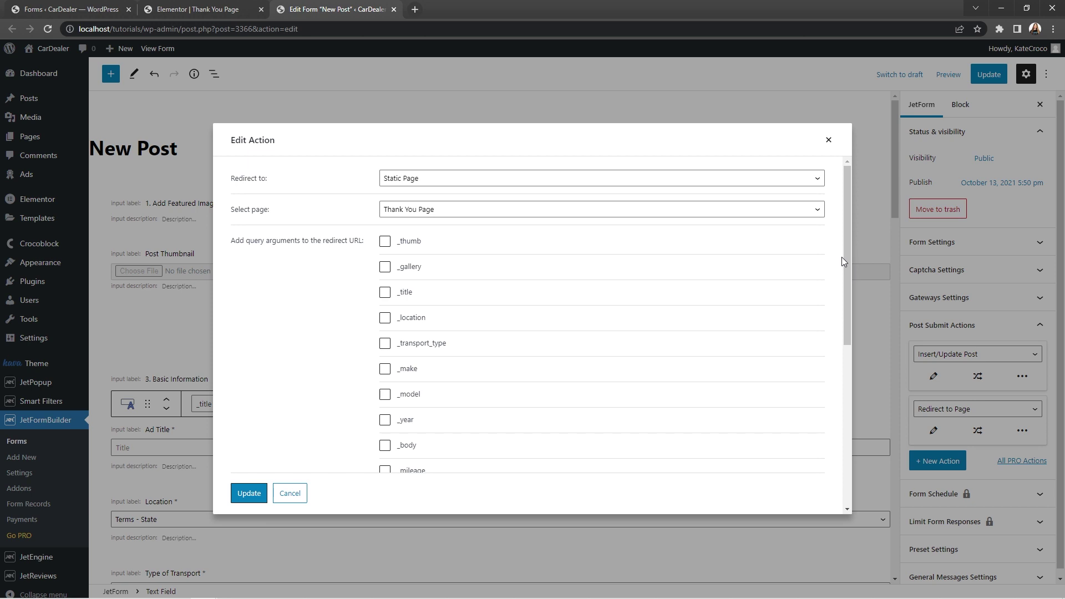
Step: Pass _thumb, _title, _transport_type, _year, _body and _mileage as redirect query arguments
{"action": "left_click", "coordinate": [386, 242]}
{"action": "left_click", "coordinate": [385, 294]}
{"action": "left_click", "coordinate": [386, 345]}
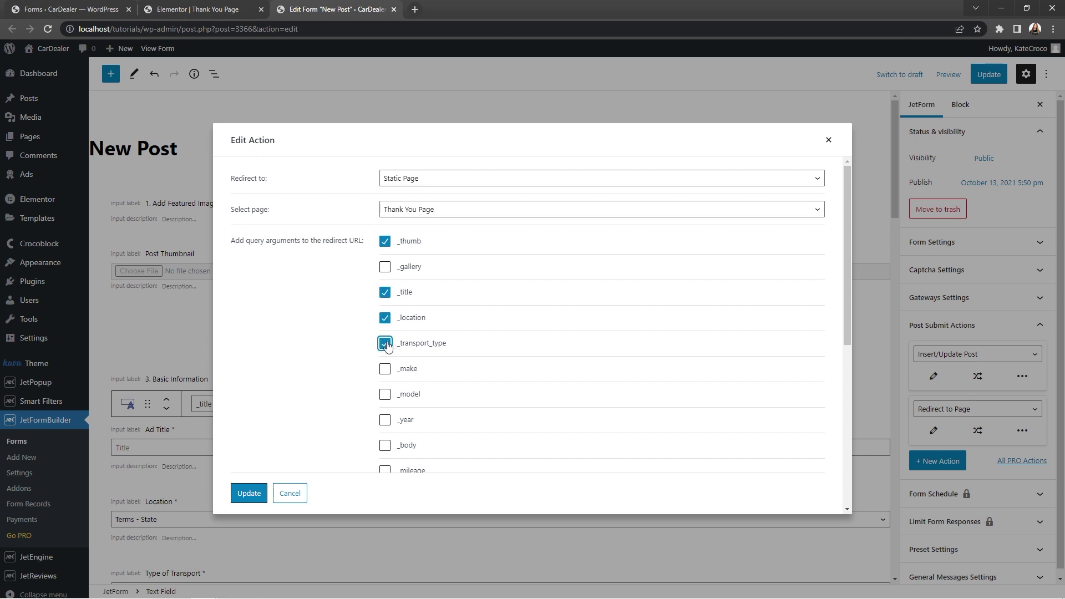
{"action": "left_click", "coordinate": [386, 422]}
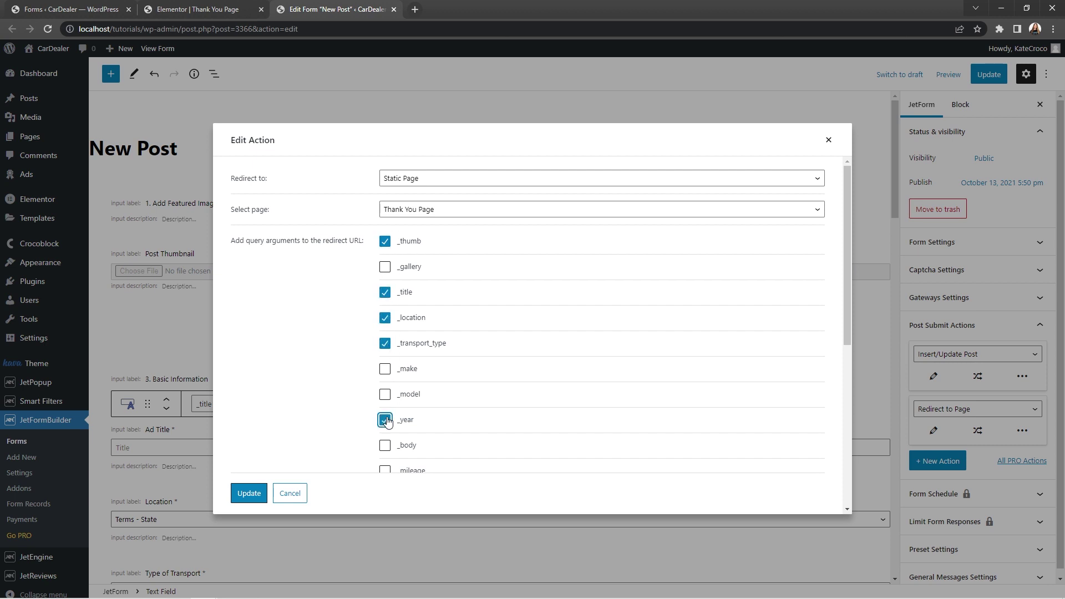
{"action": "left_click", "coordinate": [388, 447]}
{"action": "left_click", "coordinate": [386, 470]}
Step: Add _engine_volume, _transmission, _drivetrain, _door, _color, _price and _post_content arguments, then update the form
{"action": "left_click_drag", "start_coordinate": [845, 298], "coordinate": [758, 466]}
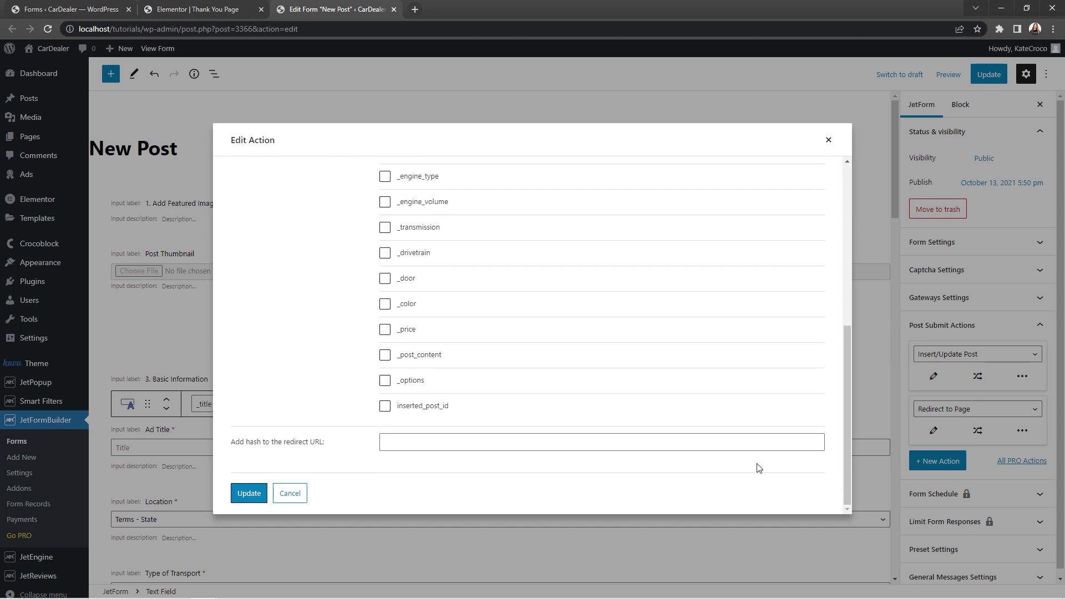
{"action": "left_click", "coordinate": [382, 203]}
{"action": "left_click", "coordinate": [385, 229]}
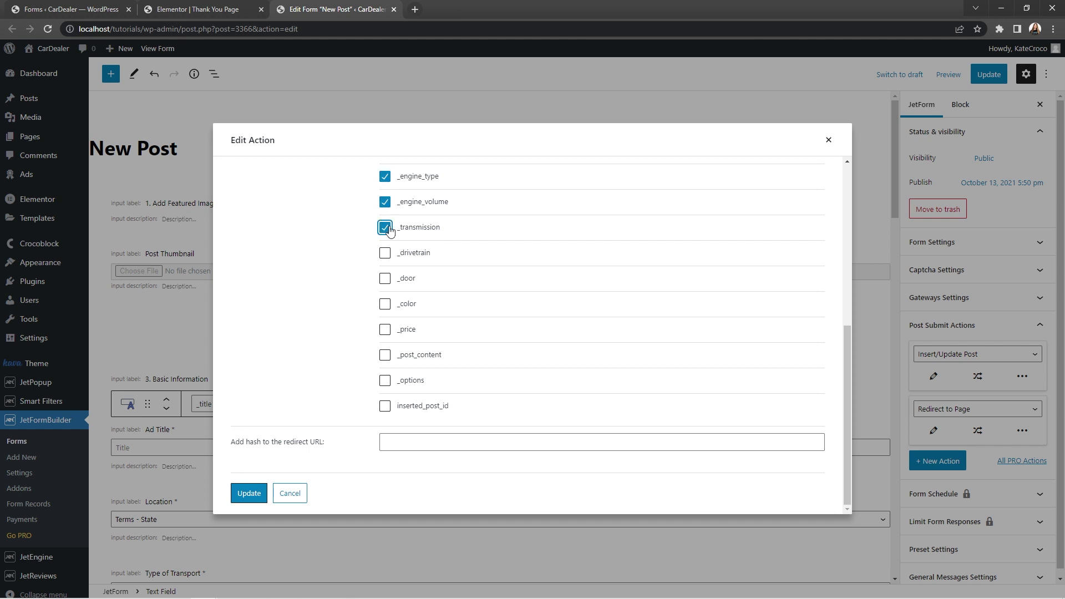
{"action": "left_click", "coordinate": [387, 254]}
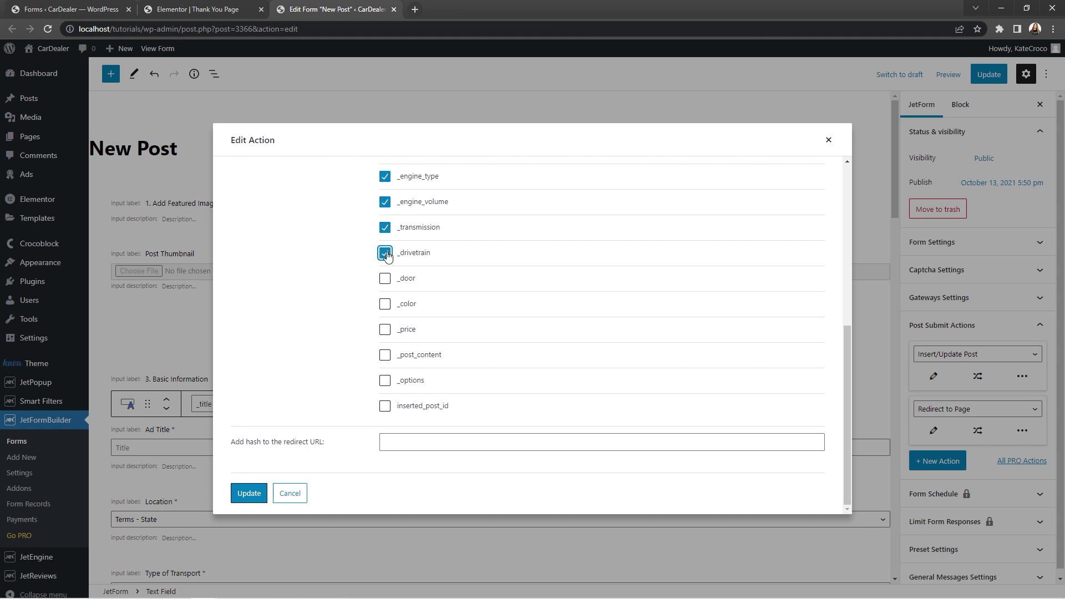
{"action": "left_click", "coordinate": [385, 279]}
{"action": "left_click", "coordinate": [387, 305]}
{"action": "left_click", "coordinate": [387, 333]}
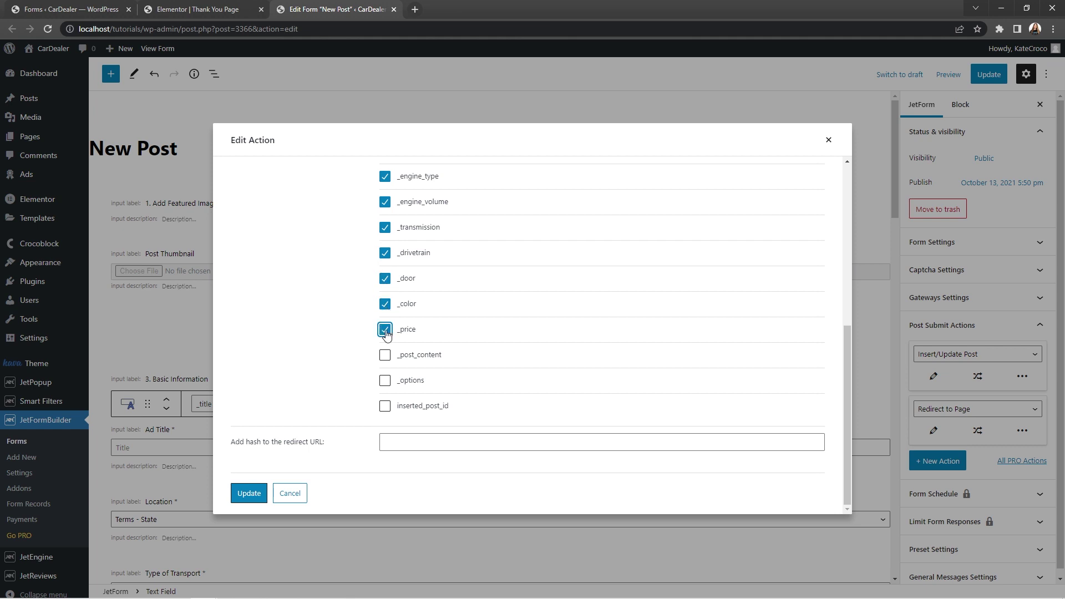
{"action": "left_click", "coordinate": [385, 359]}
{"action": "left_click", "coordinate": [249, 493]}
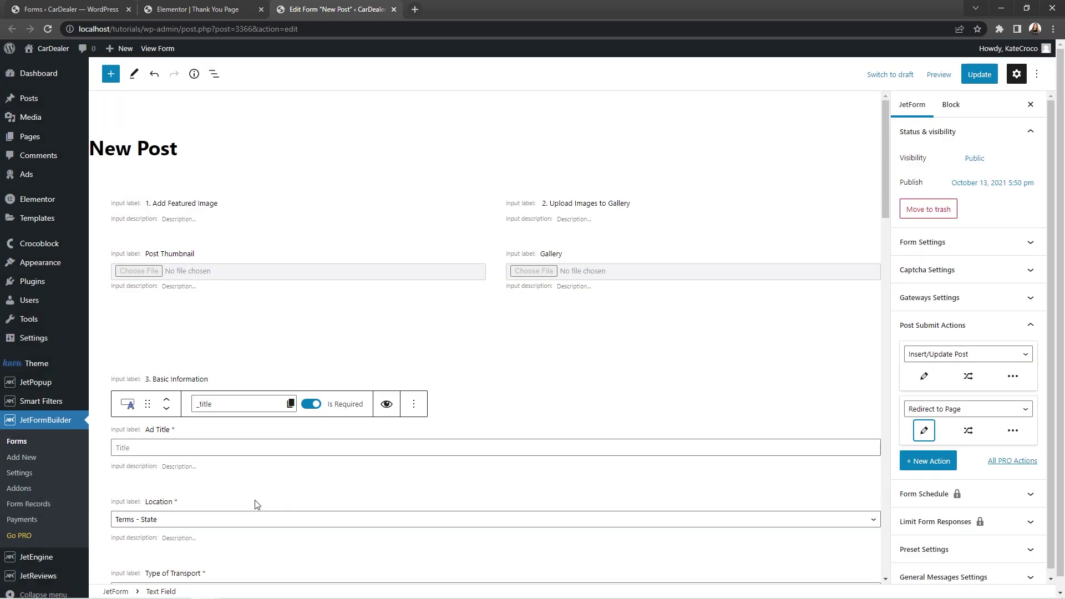
{"action": "left_click", "coordinate": [972, 81]}
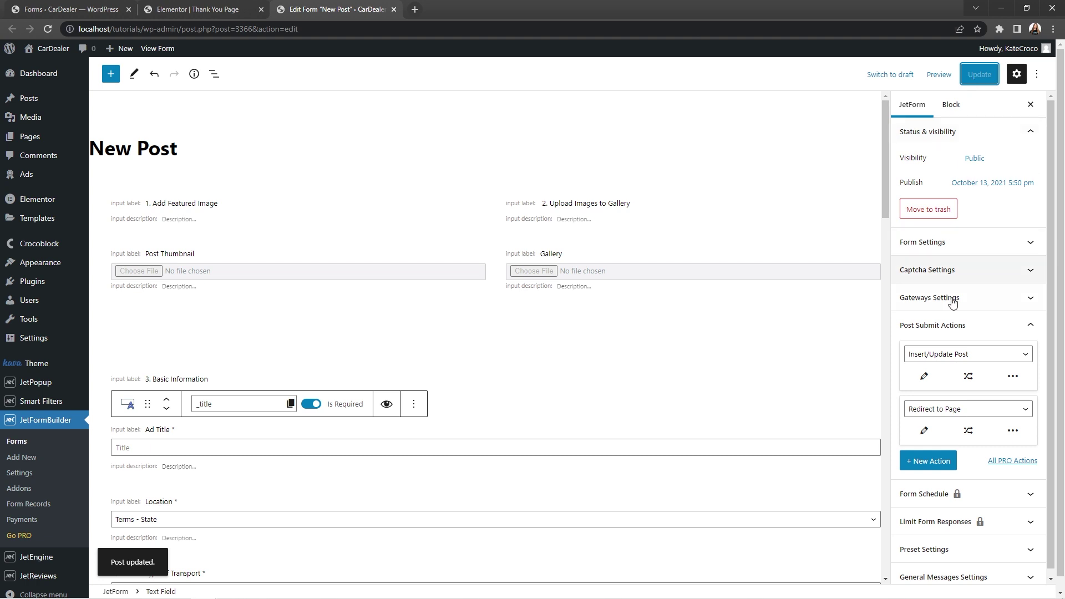
Step: Copy the _thumb argument name from the Redirect to Page action
{"action": "left_click", "coordinate": [924, 431]}
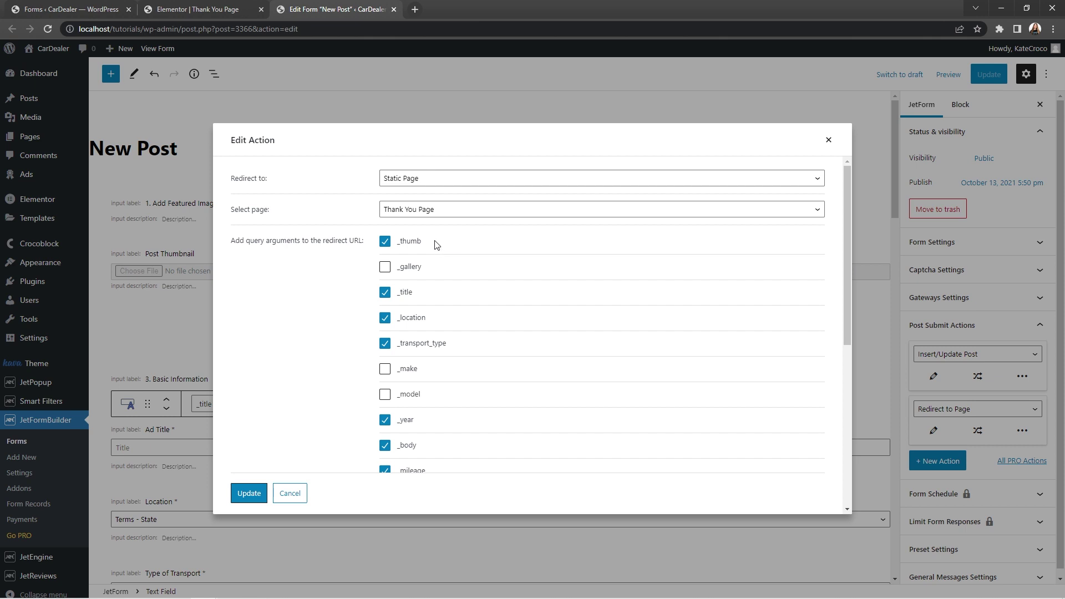
{"action": "left_click_drag", "start_coordinate": [421, 242], "coordinate": [398, 242]}
{"action": "right_click", "coordinate": [403, 242]}
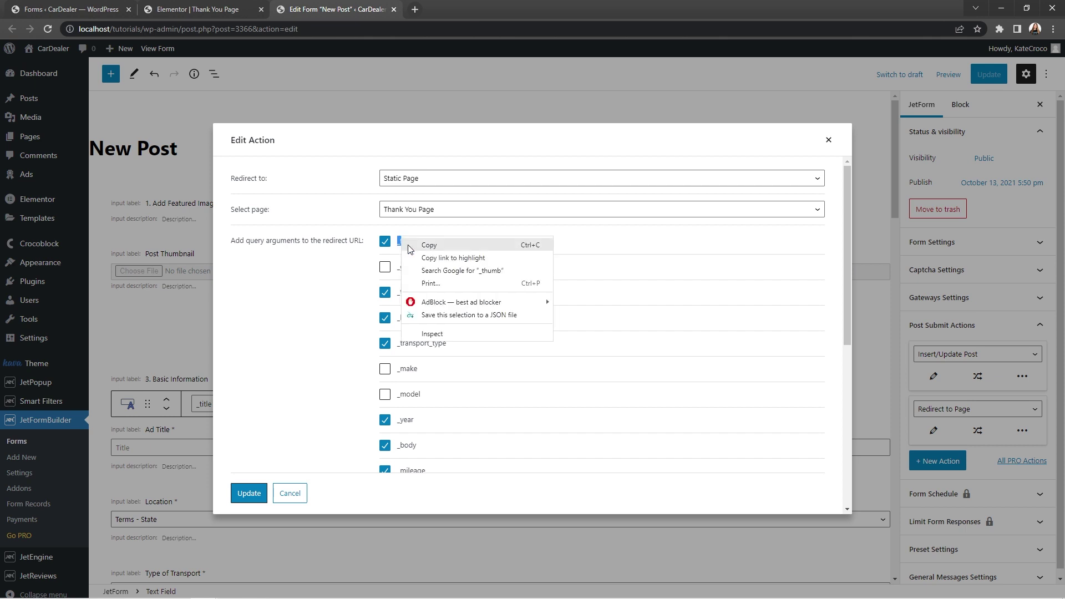
{"action": "left_click", "coordinate": [424, 251]}
{"action": "left_click", "coordinate": [443, 249]}
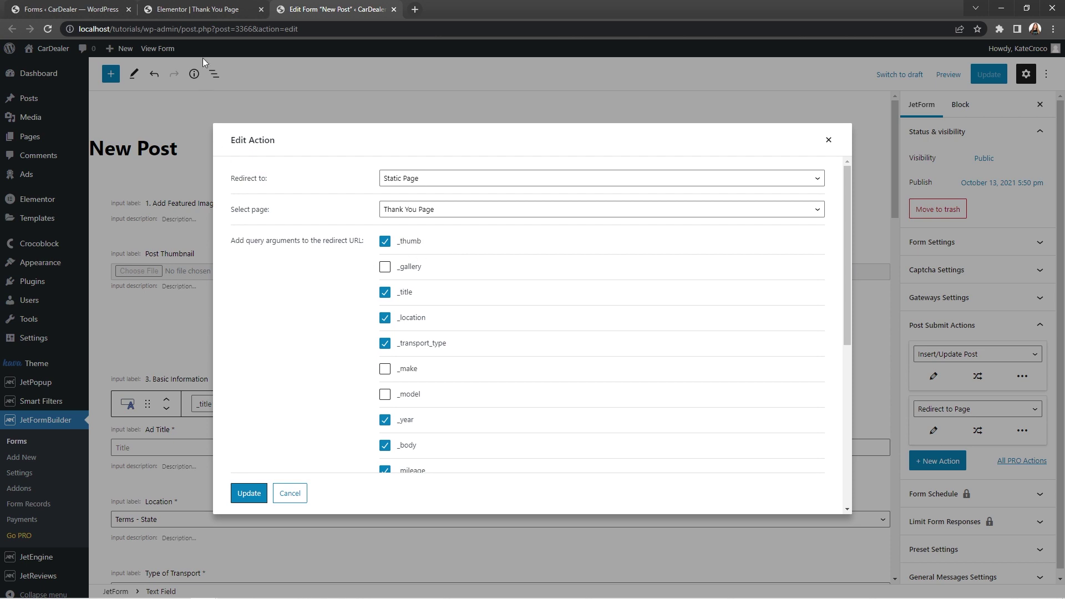
Step: Return to the Thank You page in Elementor and search widgets for 'dy'
{"action": "left_click", "coordinate": [209, 15]}
{"action": "left_click", "coordinate": [123, 97]}
{"action": "type", "text": "dynamic"}
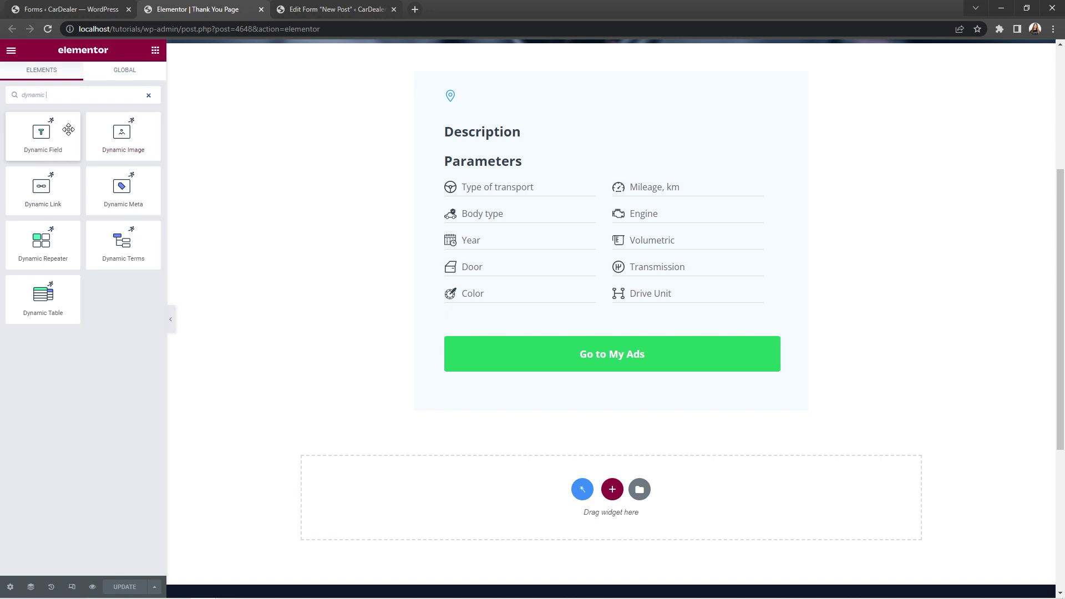
Step: Place a Dynamic Field at the top of the card reading query variable _thumb
{"action": "left_click_drag", "start_coordinate": [50, 135], "coordinate": [453, 94]}
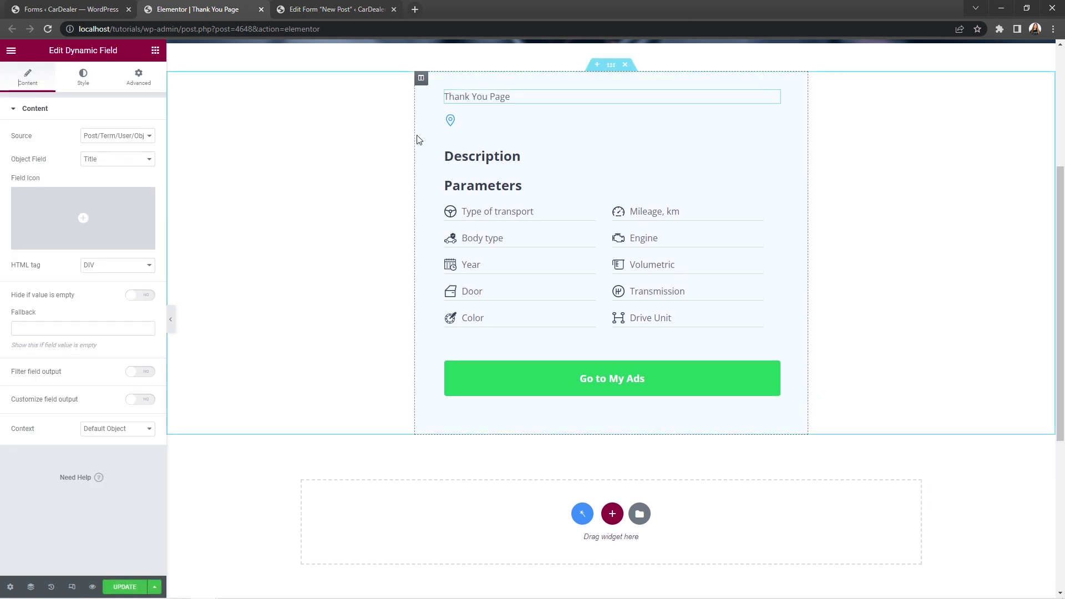
{"action": "left_click", "coordinate": [147, 137]}
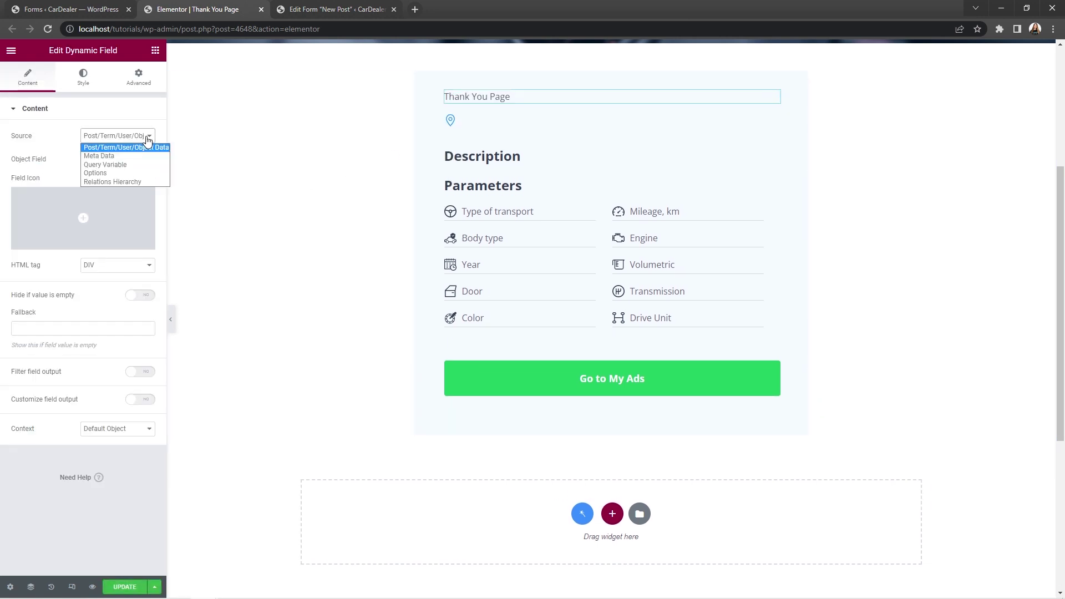
{"action": "left_click", "coordinate": [141, 166]}
{"action": "left_click", "coordinate": [134, 173]}
{"action": "key", "text": "ctrl+v"}
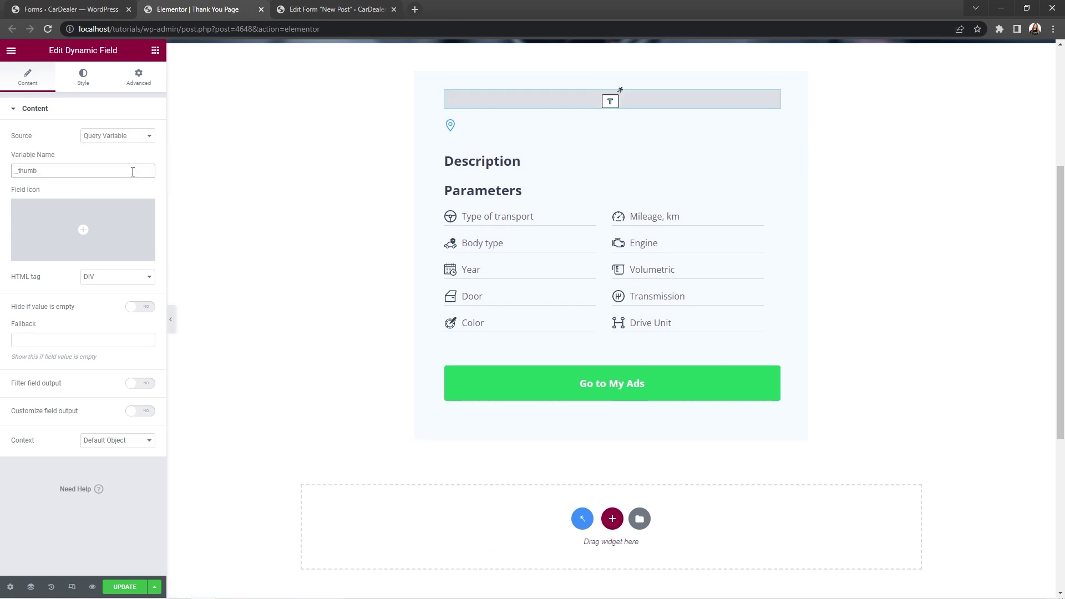
Step: Filter the field output through Get image by ID at Full image size
{"action": "left_click", "coordinate": [141, 385]}
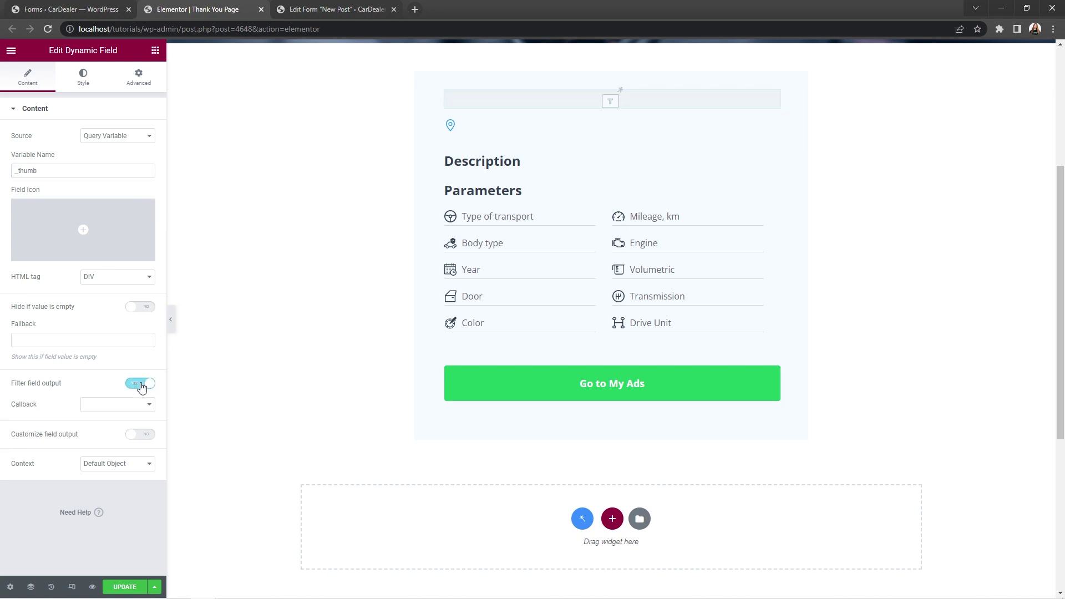
{"action": "left_click", "coordinate": [149, 405]}
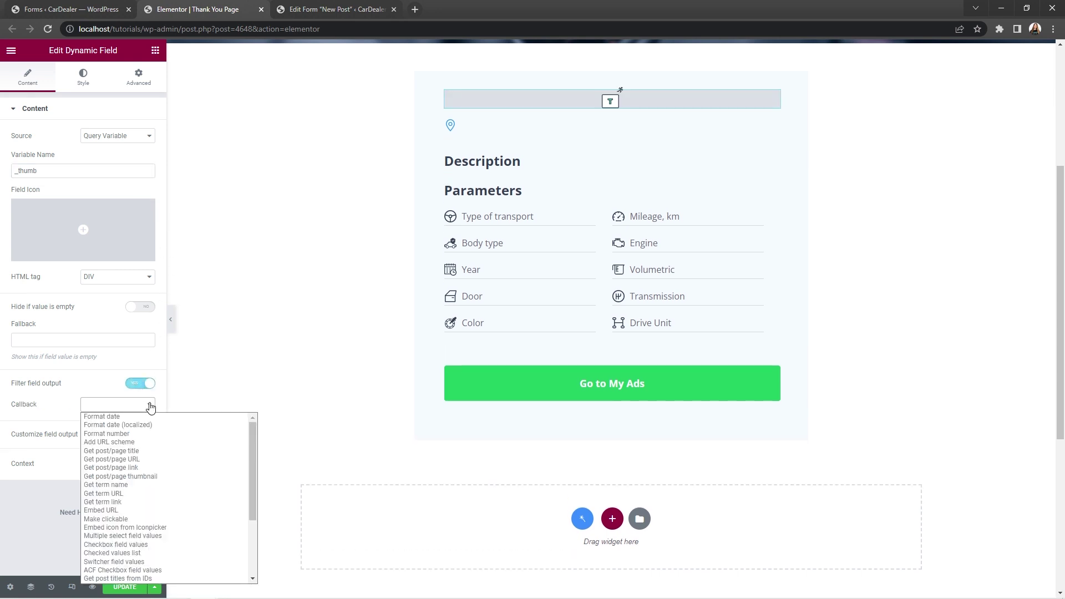
{"action": "left_click_drag", "start_coordinate": [254, 438], "coordinate": [248, 494]}
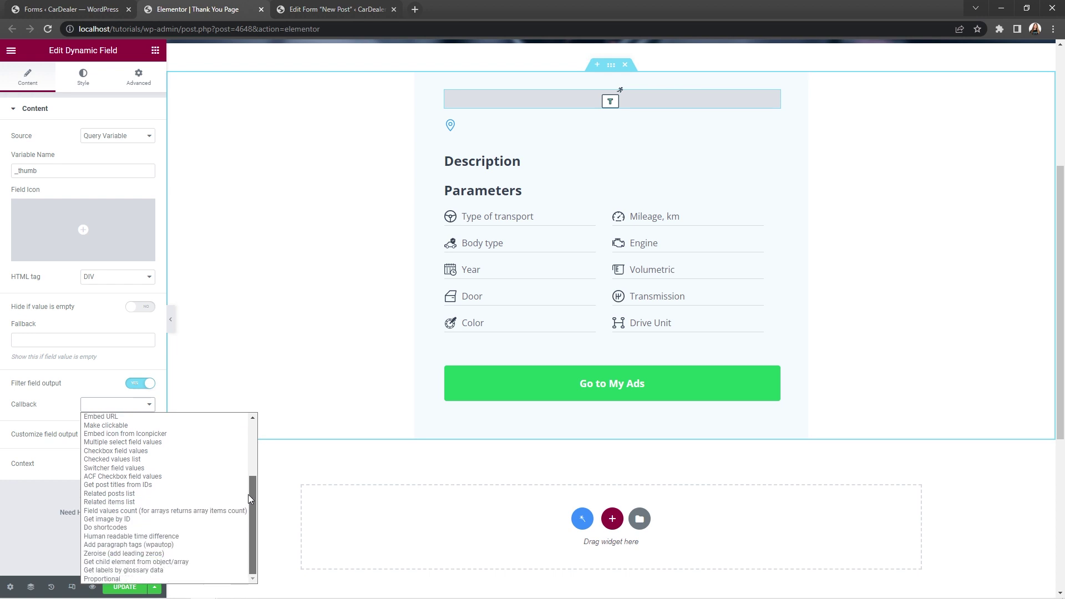
{"action": "left_click", "coordinate": [175, 524]}
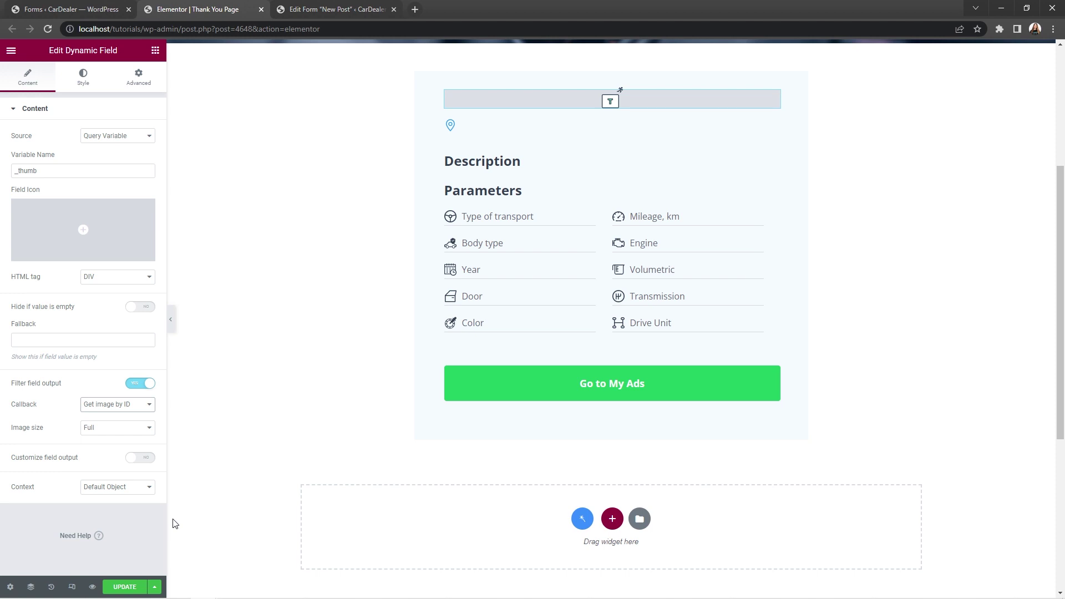
{"action": "left_click", "coordinate": [150, 435]}
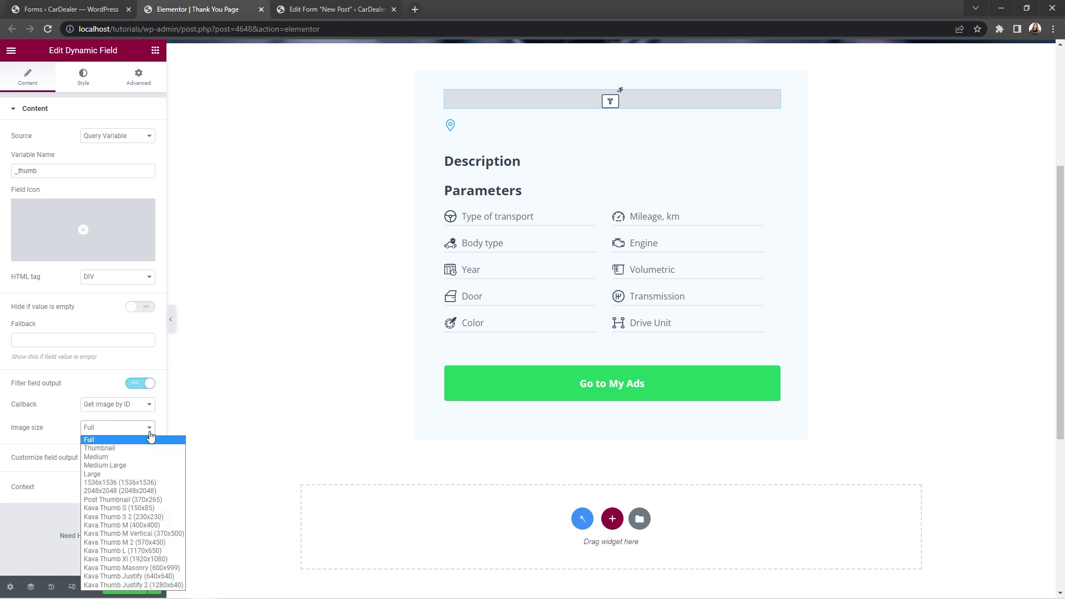
{"action": "left_click", "coordinate": [152, 440]}
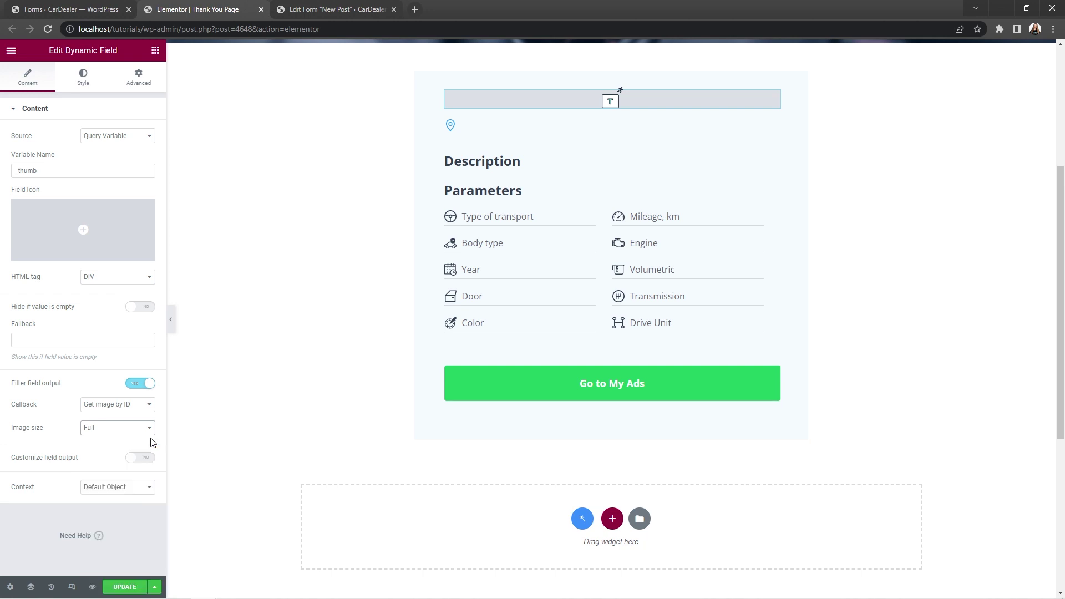
Step: Add a second Dynamic Field below the first with Query Variable as its source
{"action": "left_click", "coordinate": [155, 50]}
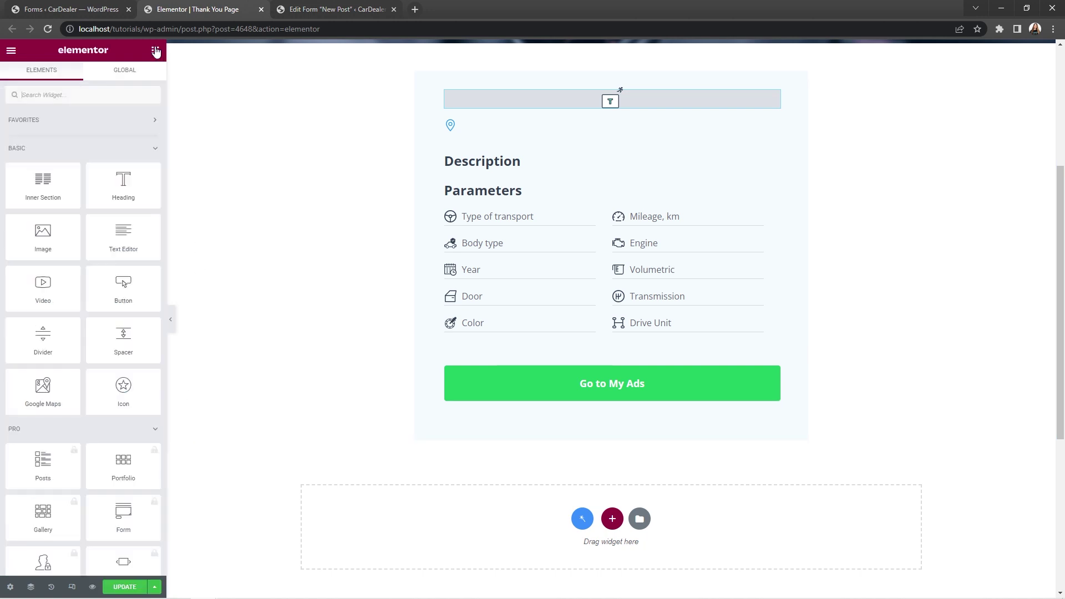
{"action": "type", "text": "dynamic"}
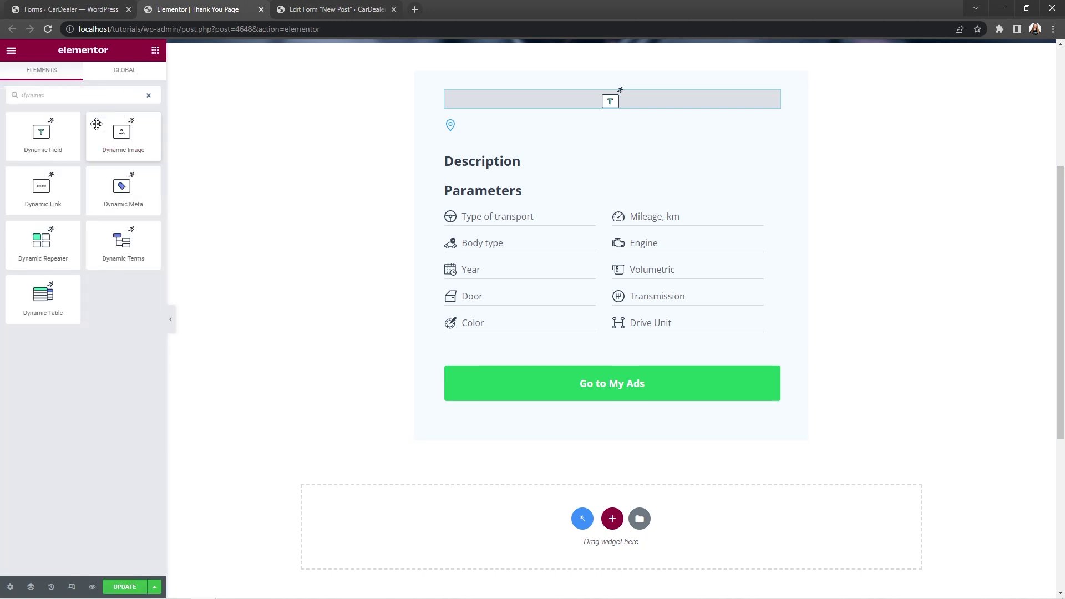
{"action": "left_click_drag", "start_coordinate": [45, 136], "coordinate": [463, 110]}
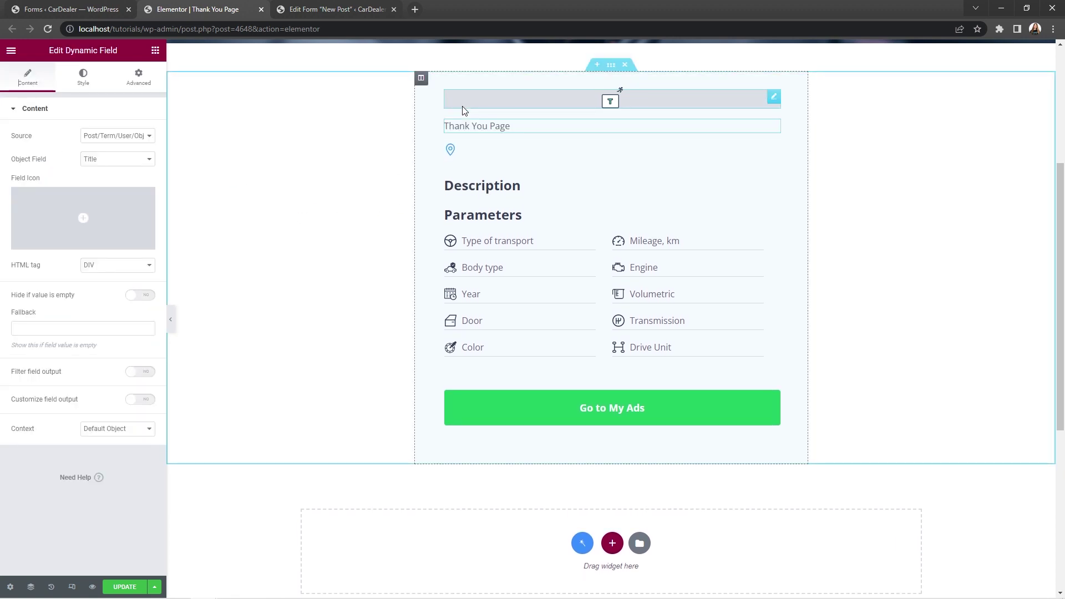
{"action": "left_click", "coordinate": [139, 137]}
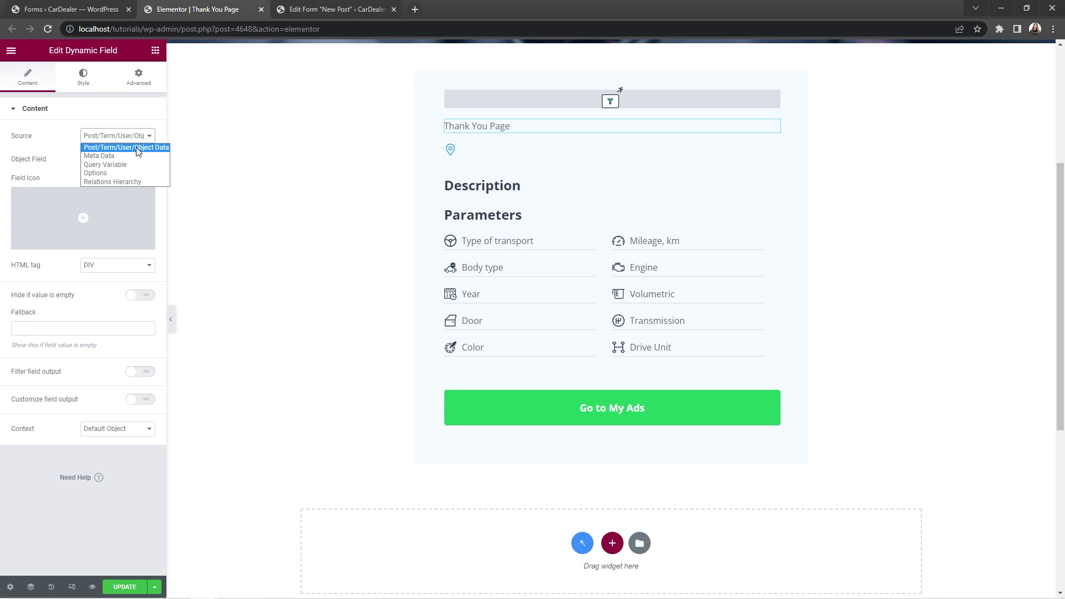
{"action": "left_click", "coordinate": [131, 164]}
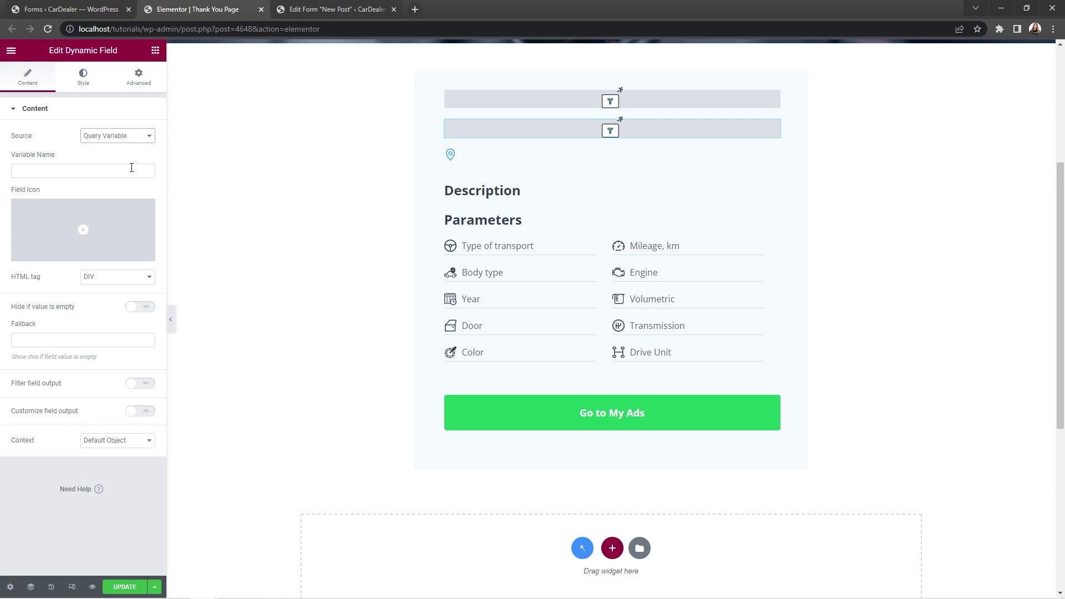
Step: Duplicate the dynamic field twice, making four fields on the card
{"action": "right_click", "coordinate": [471, 131]}
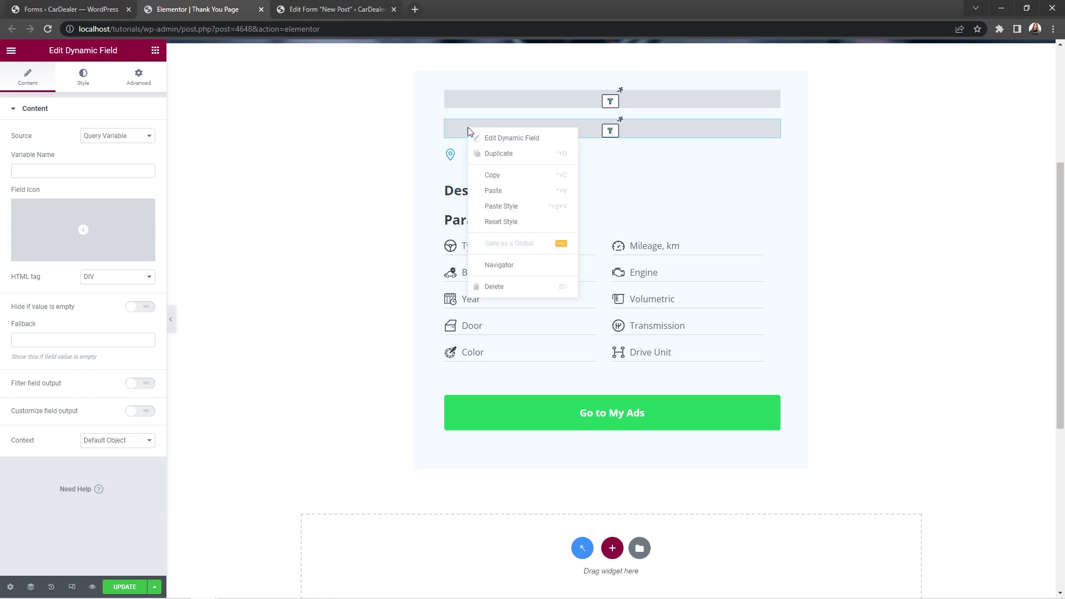
{"action": "left_click", "coordinate": [481, 152]}
{"action": "right_click", "coordinate": [484, 161]}
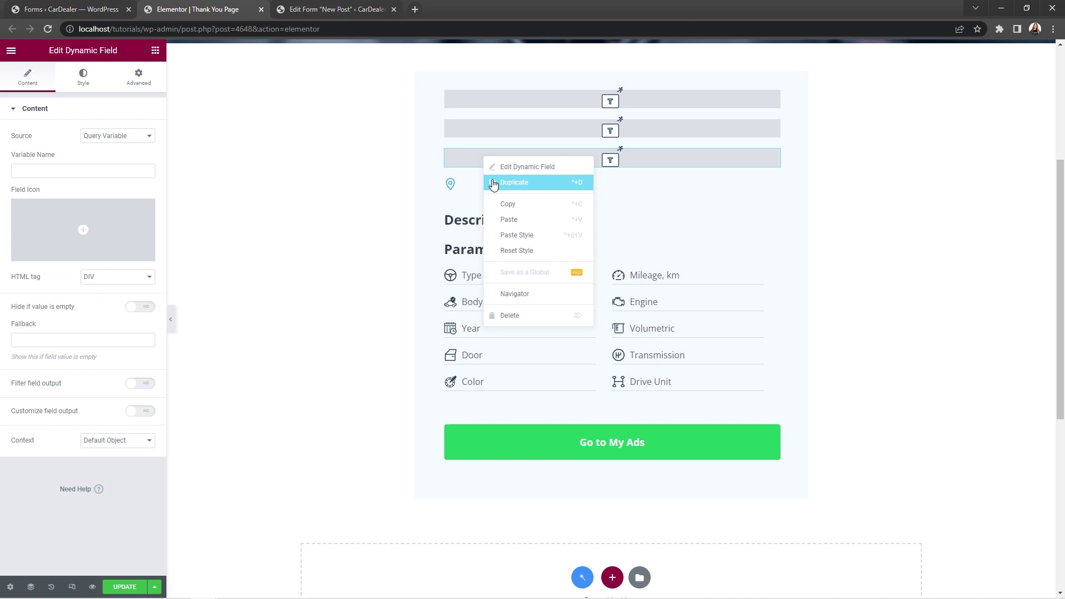
{"action": "left_click", "coordinate": [492, 182]}
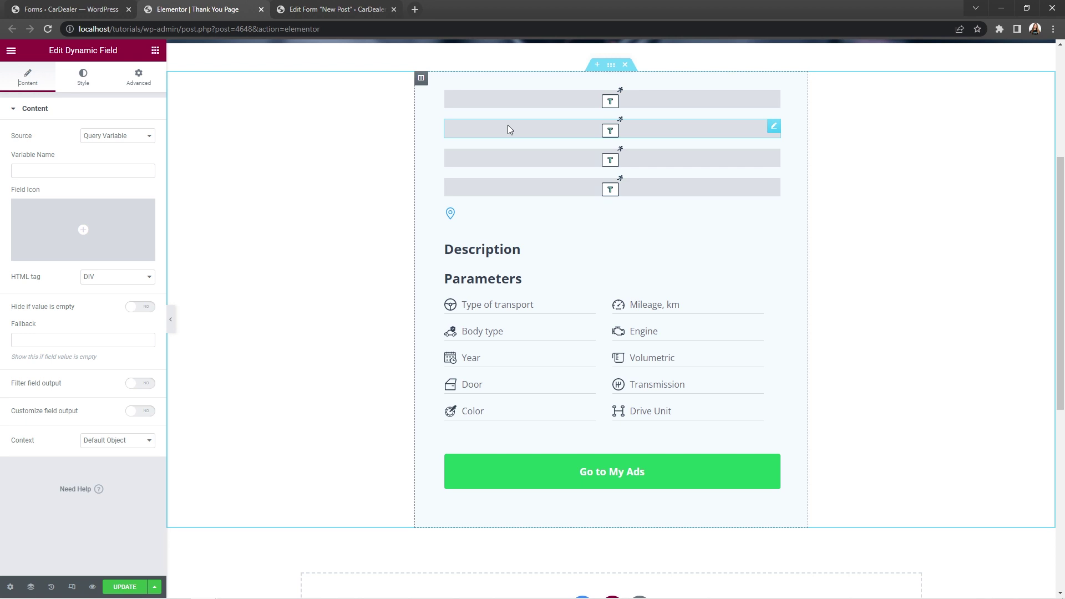
Step: Copy _title from the redirect arguments and paste it as the second field's variable name
{"action": "left_click", "coordinate": [324, 12]}
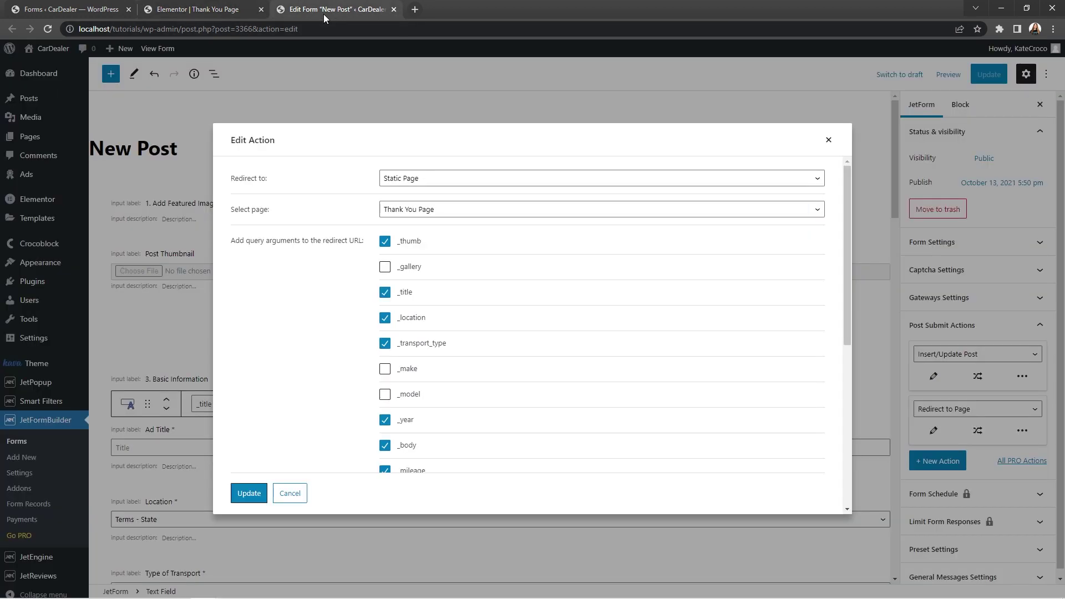
{"action": "left_click_drag", "start_coordinate": [416, 294], "coordinate": [399, 301]}
{"action": "right_click", "coordinate": [399, 302]}
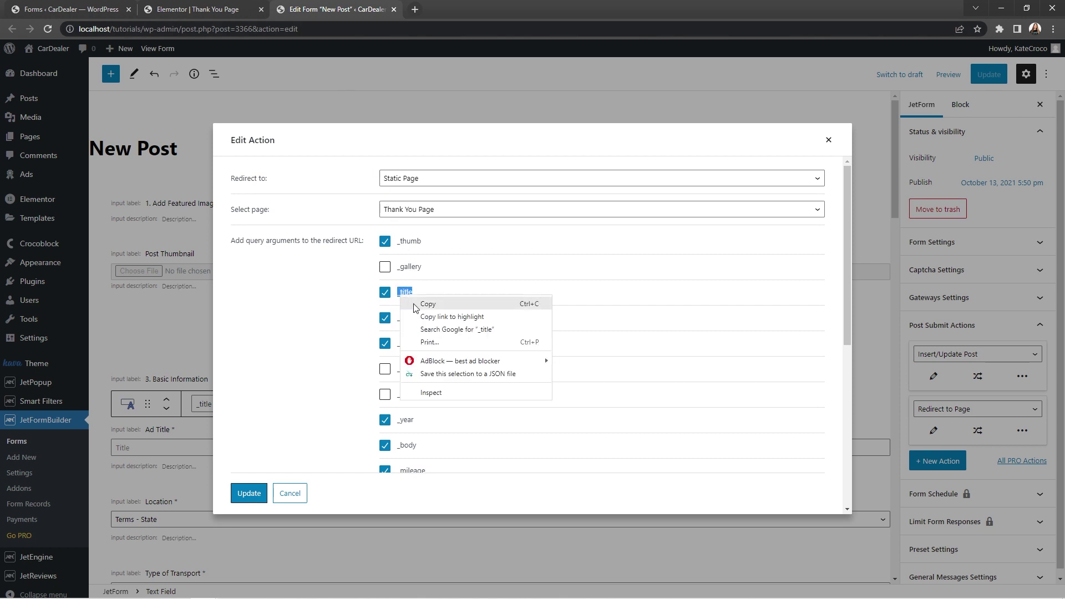
{"action": "left_click", "coordinate": [404, 307]}
{"action": "left_click", "coordinate": [228, 18]}
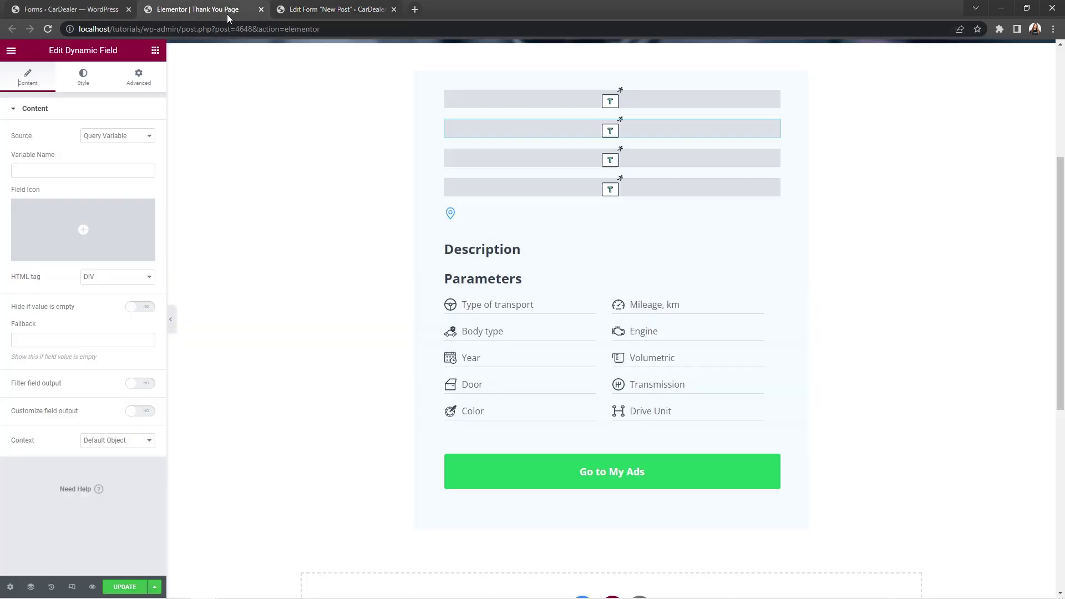
{"action": "left_click", "coordinate": [119, 171]}
{"action": "key", "text": "ctrl+v"}
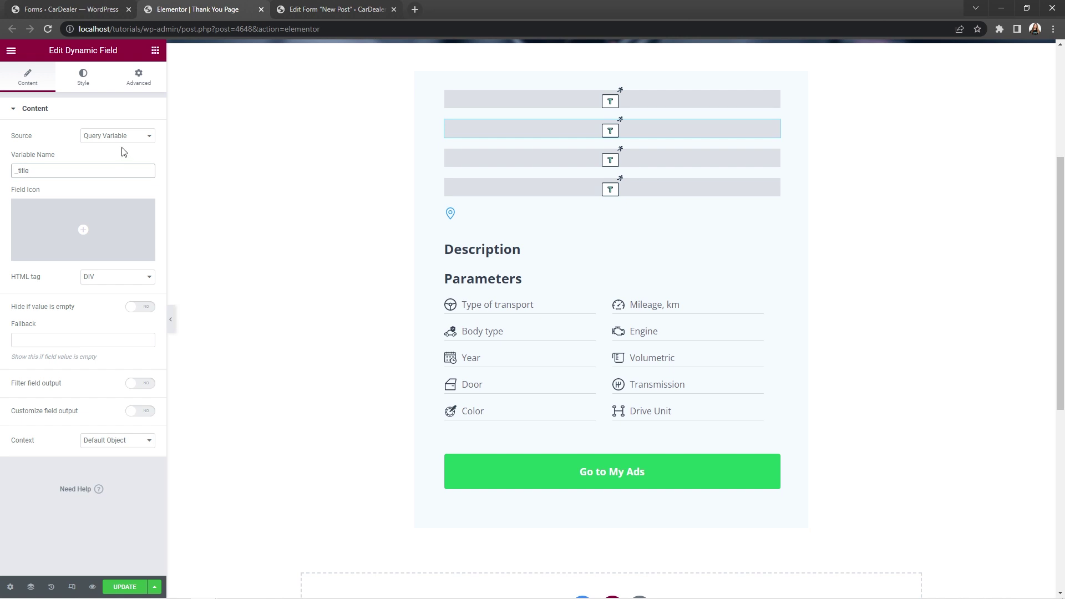
Step: Set the title field's text colour to #334150
{"action": "left_click", "coordinate": [92, 80]}
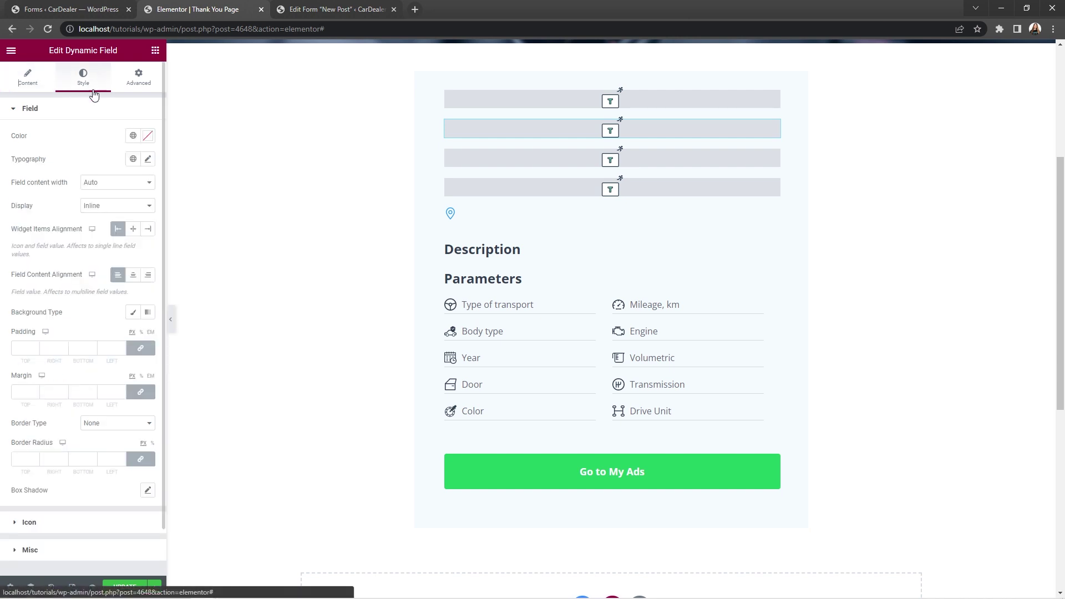
{"action": "left_click", "coordinate": [148, 138]}
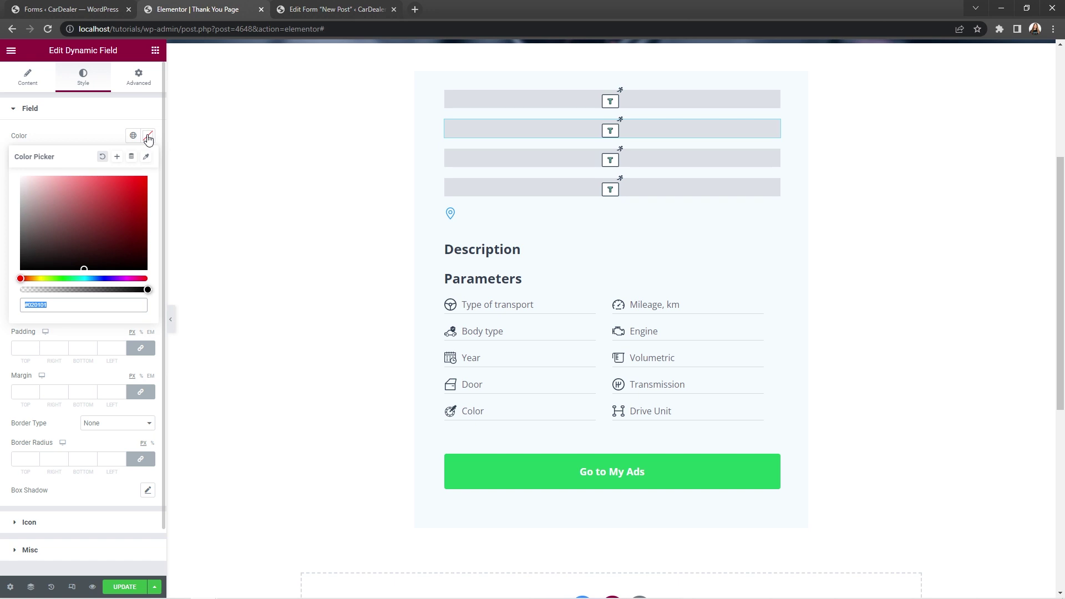
{"action": "key", "text": "ctrl+v"}
{"action": "left_click", "coordinate": [148, 138]}
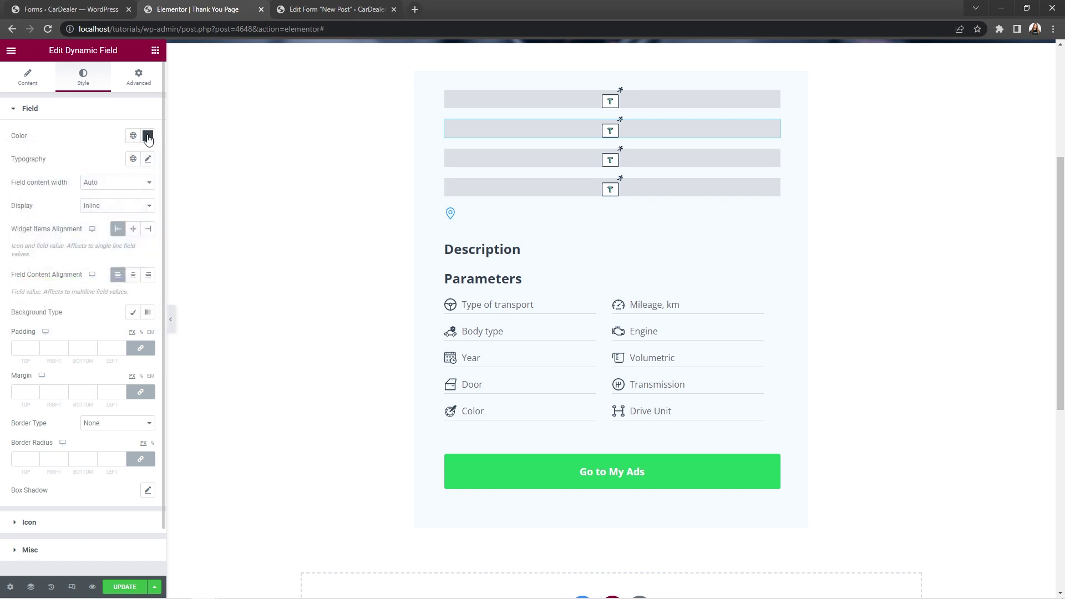
Step: Set its typography to Open Sans, size 50, weight 700, line-height 1.2
{"action": "left_click", "coordinate": [148, 159]}
{"action": "left_click", "coordinate": [141, 216]}
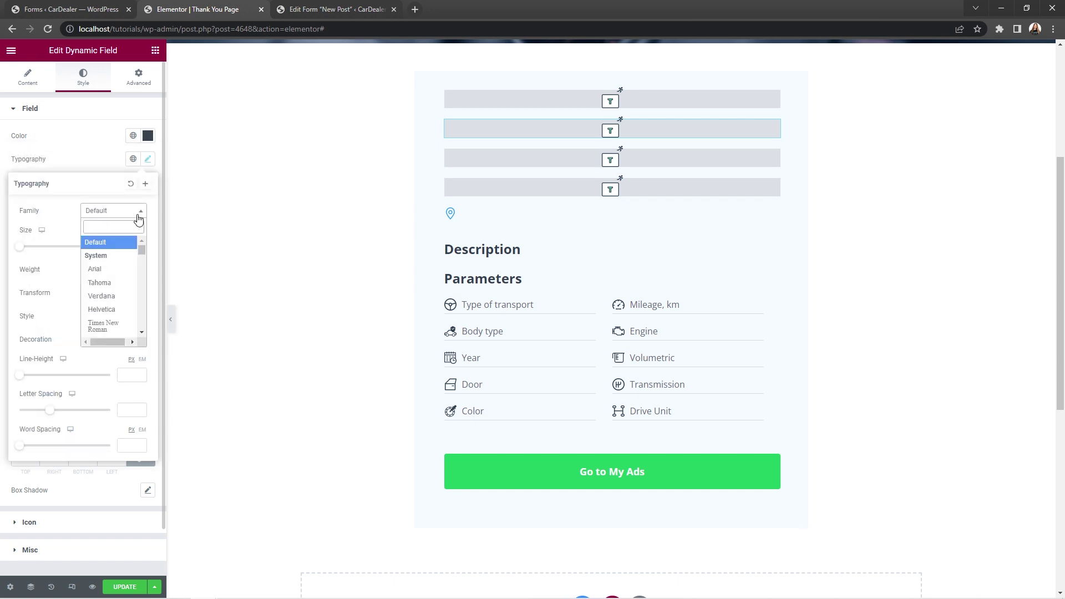
{"action": "type", "text": "open"}
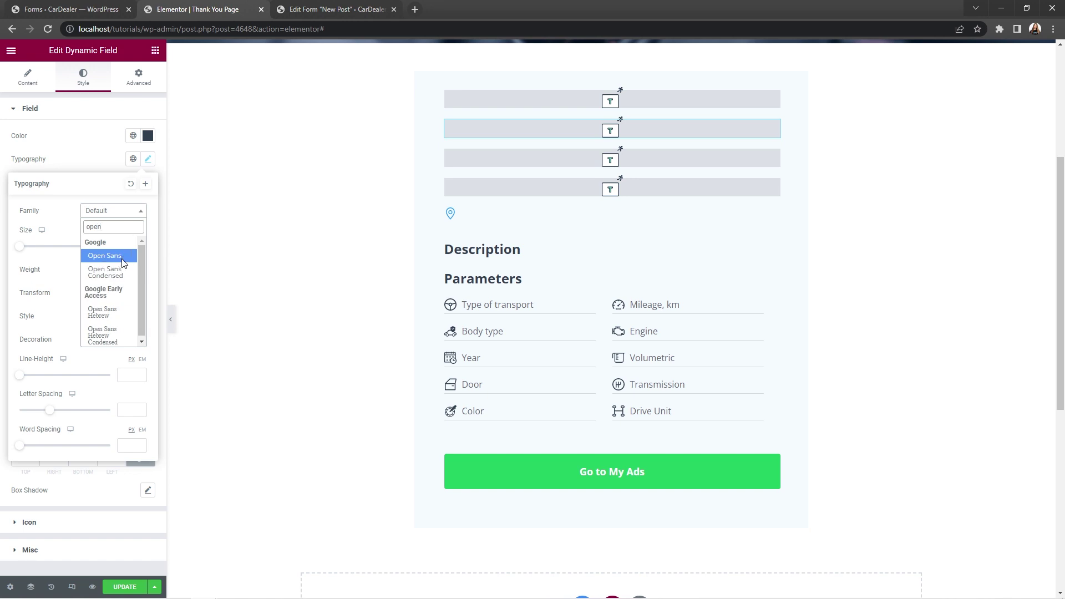
{"action": "left_click", "coordinate": [122, 255]}
{"action": "left_click", "coordinate": [126, 246]}
{"action": "type", "text": "50"}
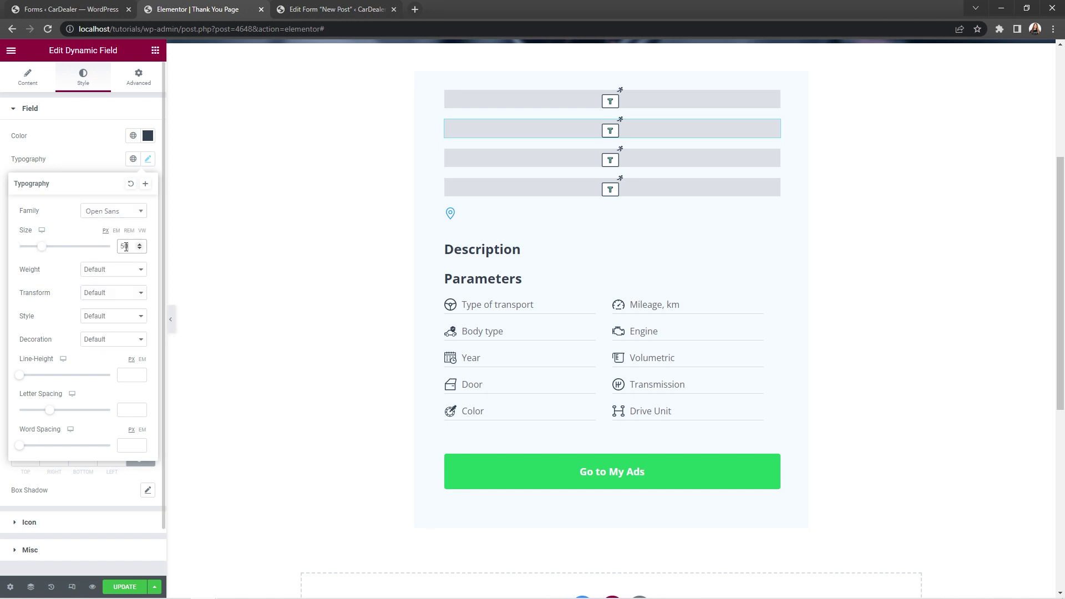
{"action": "left_click", "coordinate": [123, 271]}
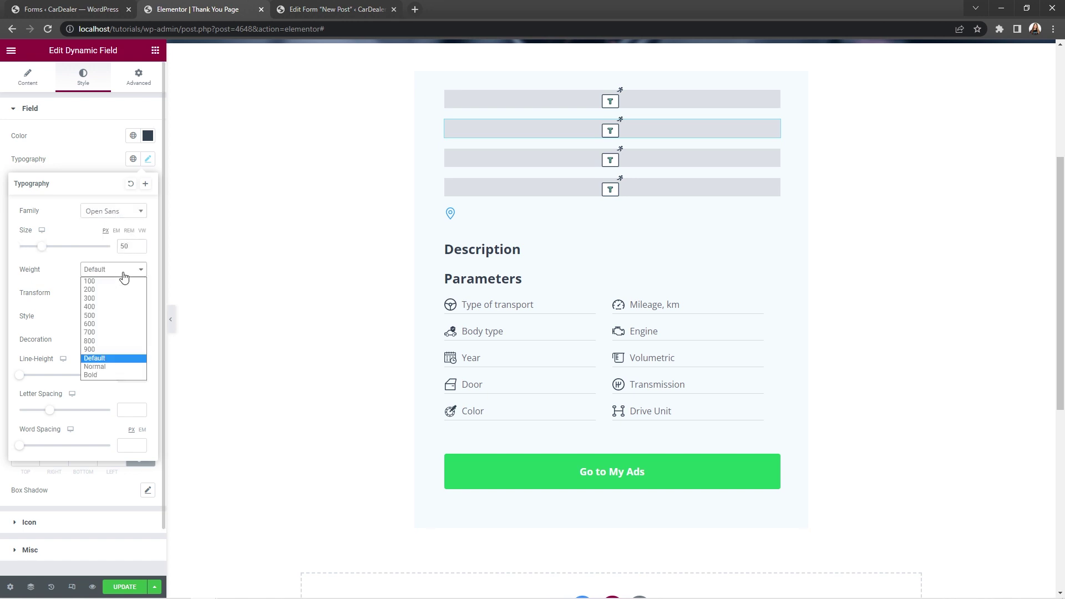
{"action": "left_click", "coordinate": [122, 332]}
{"action": "left_click", "coordinate": [130, 374]}
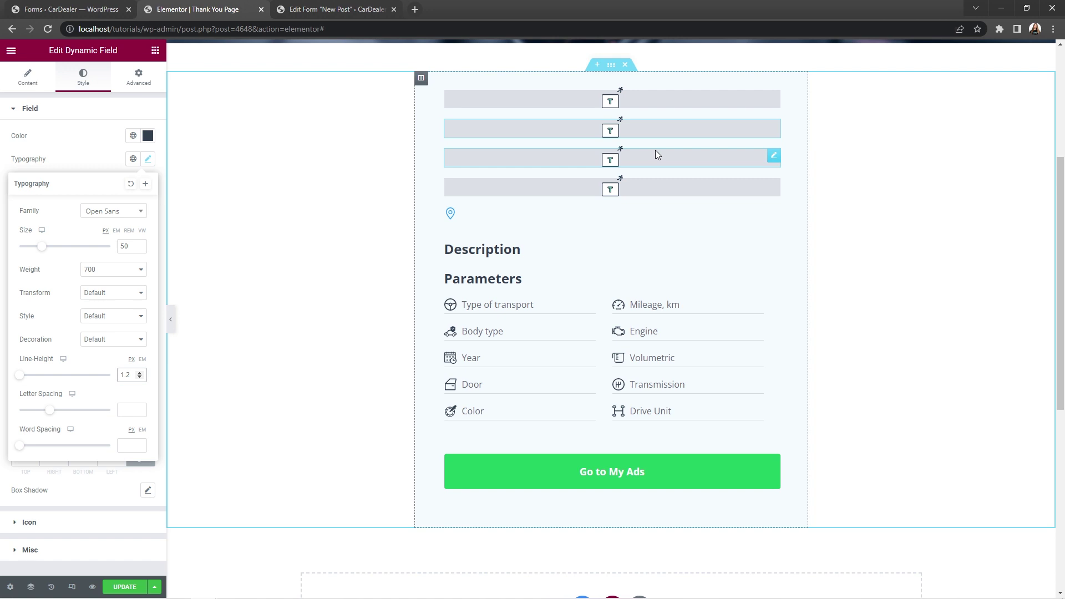
Step: Copy _price from the form's redirect arguments into the third dynamic field's Variable Name
{"action": "left_click", "coordinate": [655, 150]}
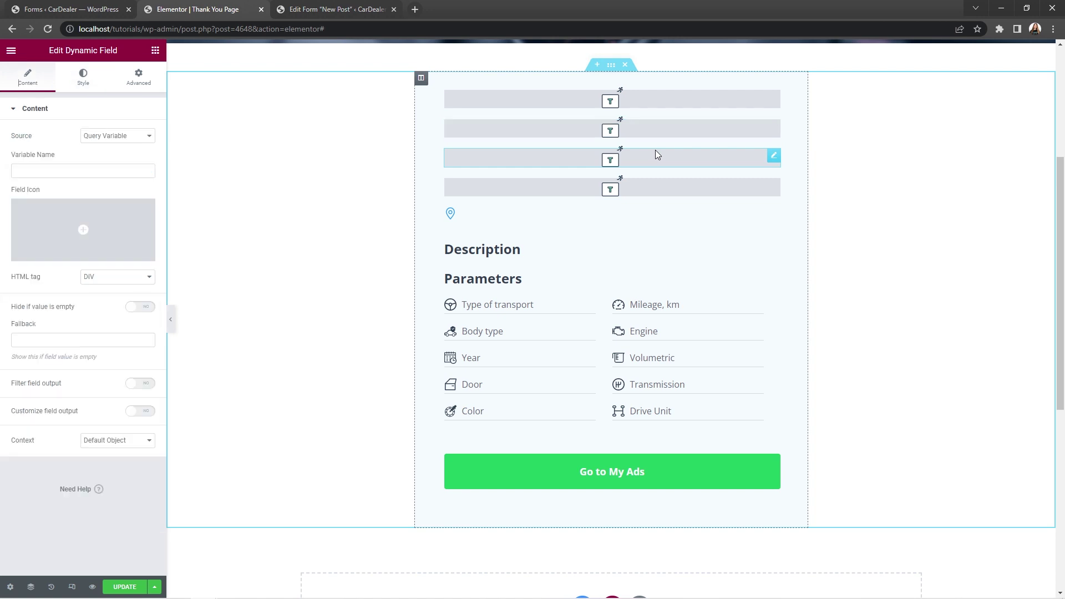
{"action": "left_click", "coordinate": [334, 17]}
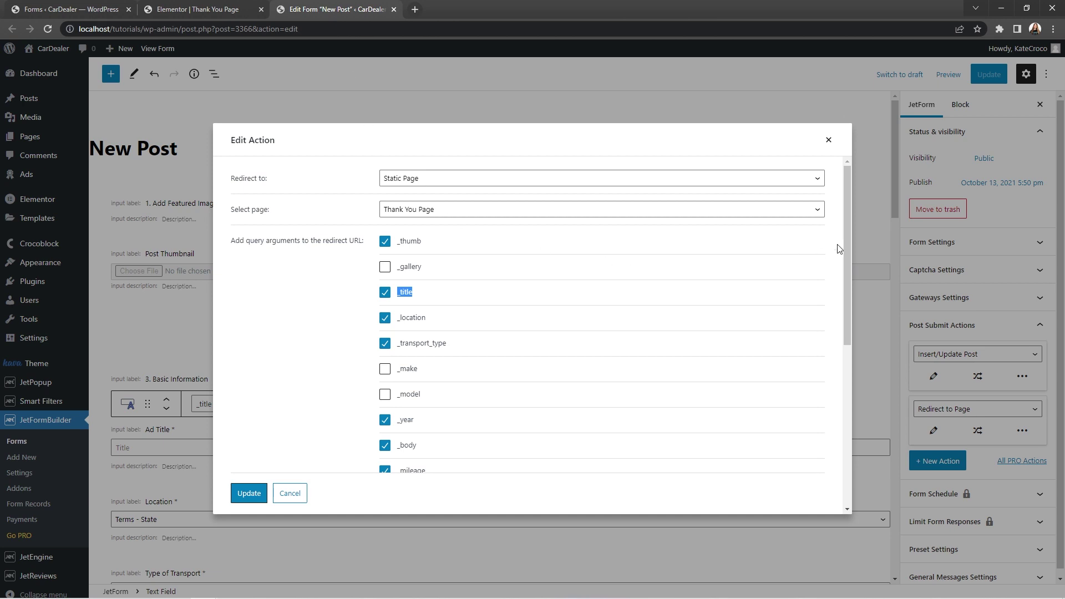
{"action": "scroll", "coordinate": [841, 314], "scroll_direction": "down", "scroll_amount": 4}
{"action": "scroll", "coordinate": [842, 314], "scroll_direction": "down", "scroll_amount": 3}
{"action": "left_click_drag", "start_coordinate": [422, 364], "coordinate": [384, 366]}
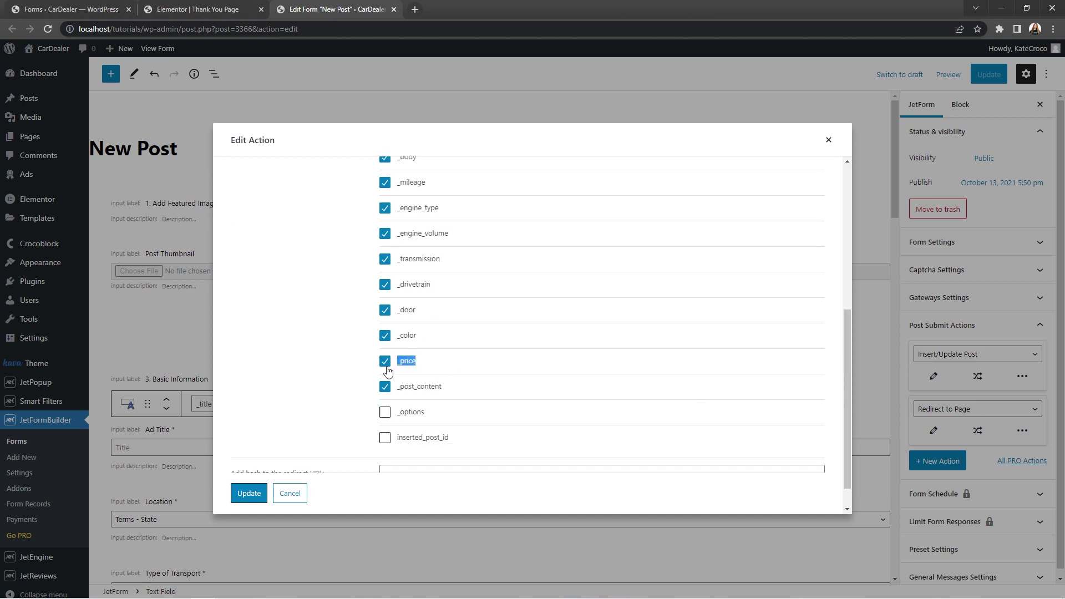
{"action": "right_click", "coordinate": [407, 361]}
{"action": "left_click", "coordinate": [428, 374]}
{"action": "left_click", "coordinate": [206, 9]}
{"action": "left_click", "coordinate": [127, 172]}
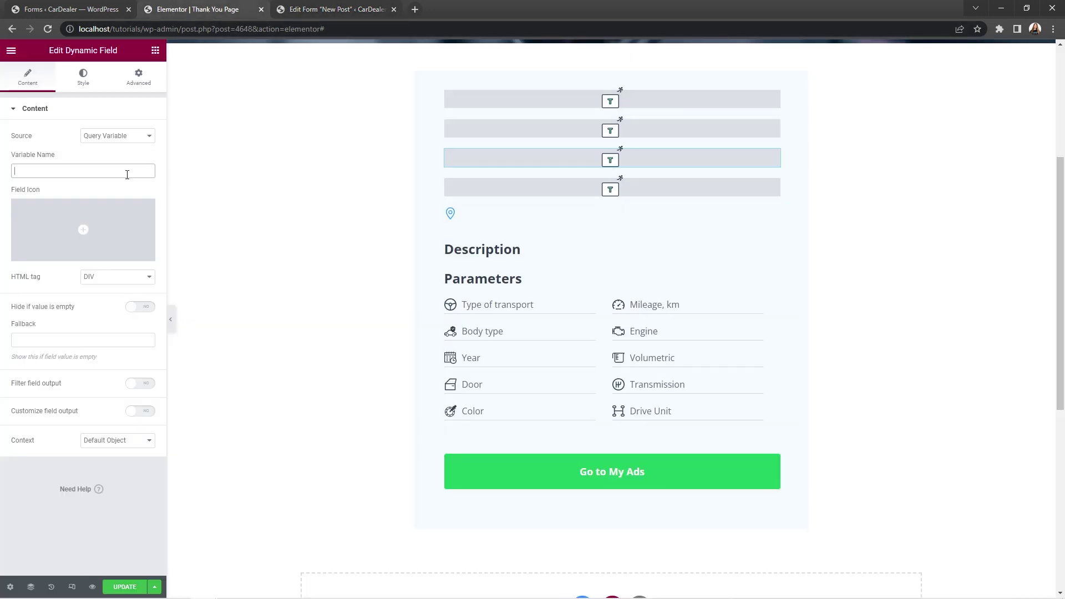
{"action": "key", "text": "ctrl+v"}
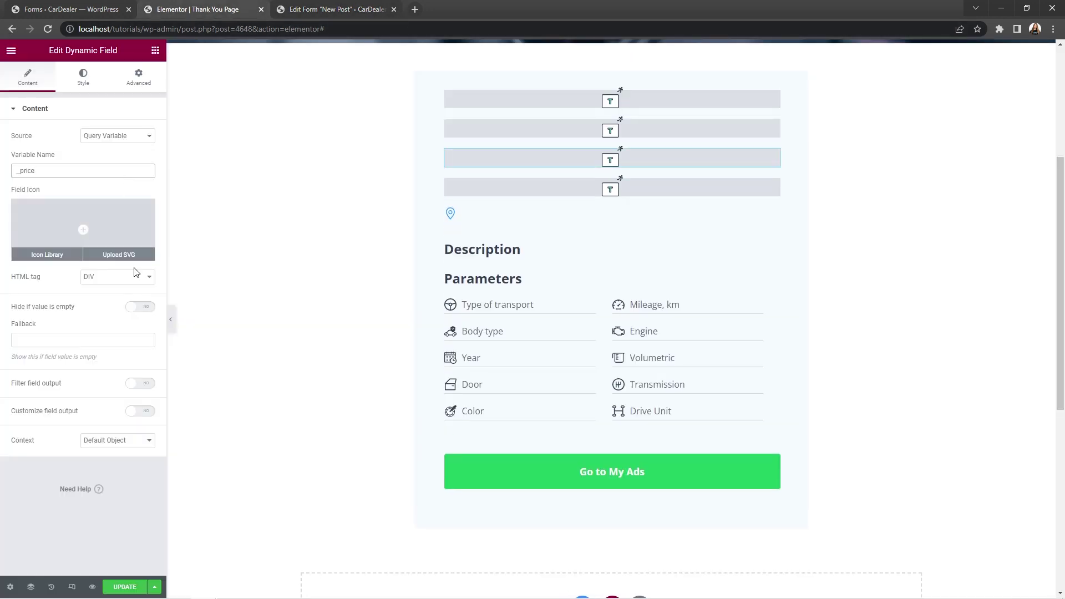
Step: Filter the output with Format number, 0 decimals, and a '$' field format
{"action": "left_click", "coordinate": [146, 383]}
{"action": "left_click", "coordinate": [148, 409]}
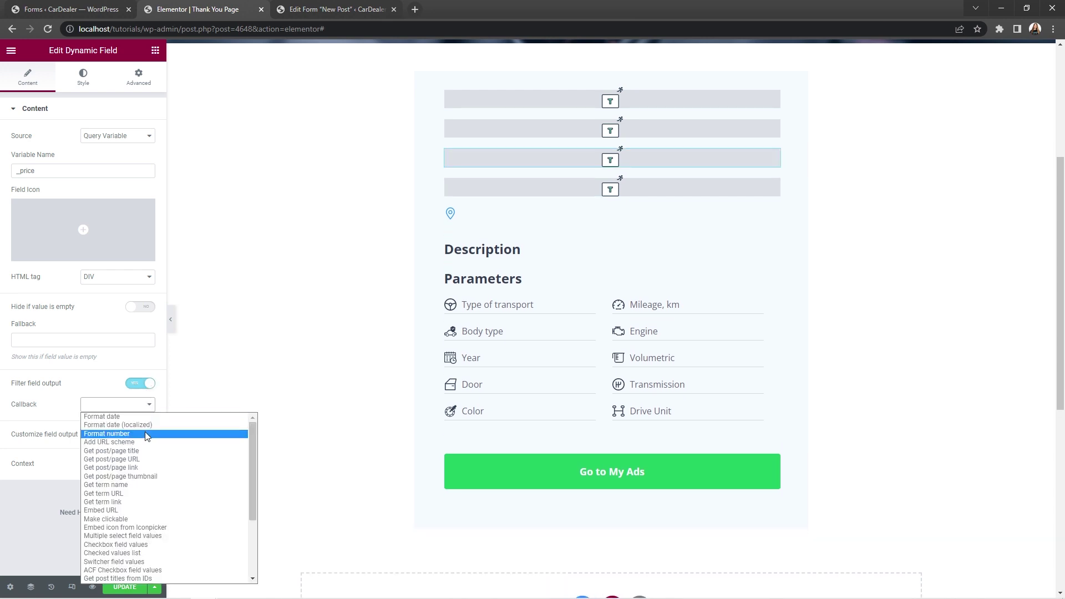
{"action": "left_click", "coordinate": [144, 433]}
{"action": "double_click", "coordinate": [130, 486]}
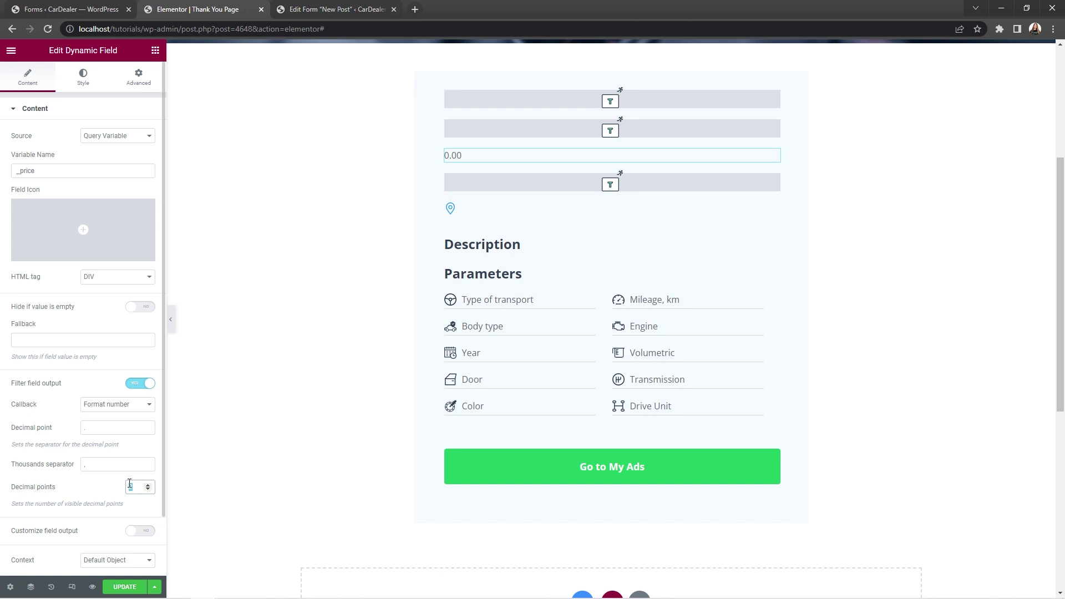
{"action": "type", "text": "0"}
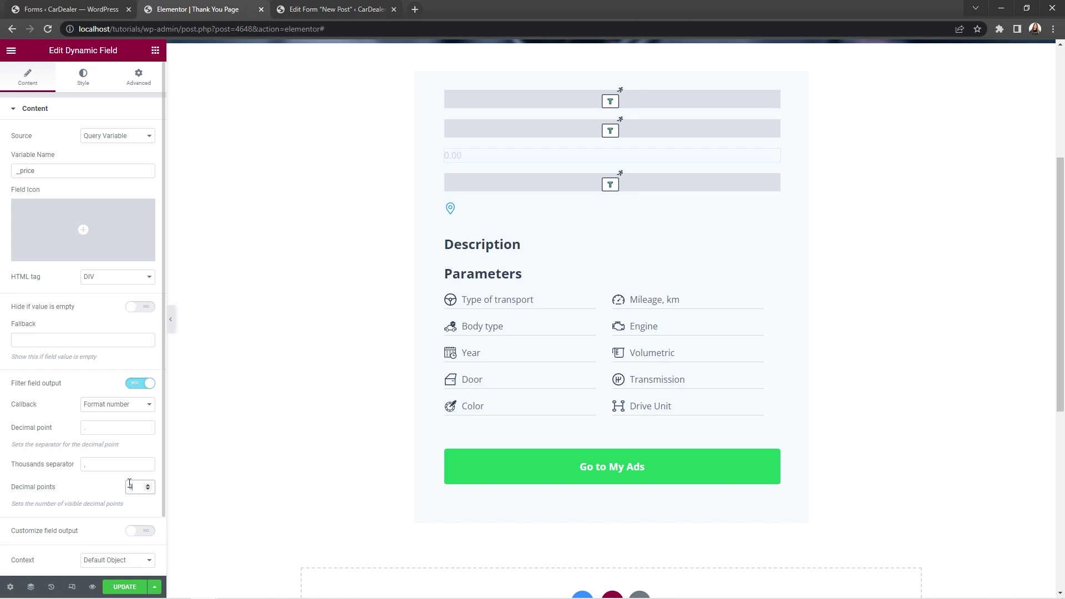
{"action": "left_click", "coordinate": [142, 531]}
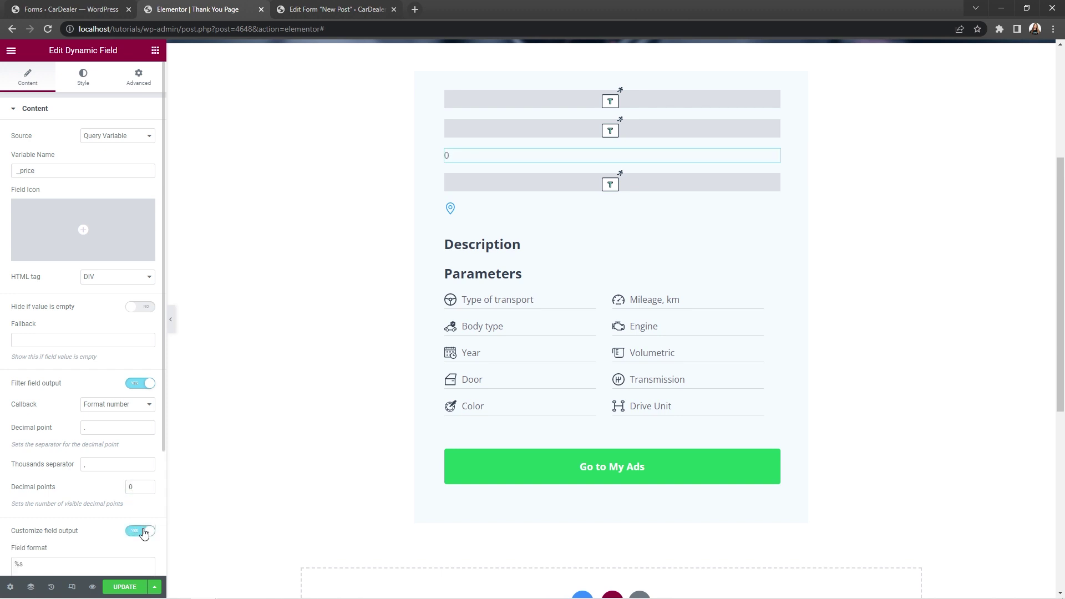
{"action": "scroll", "coordinate": [162, 445], "scroll_direction": "down", "scroll_amount": 3}
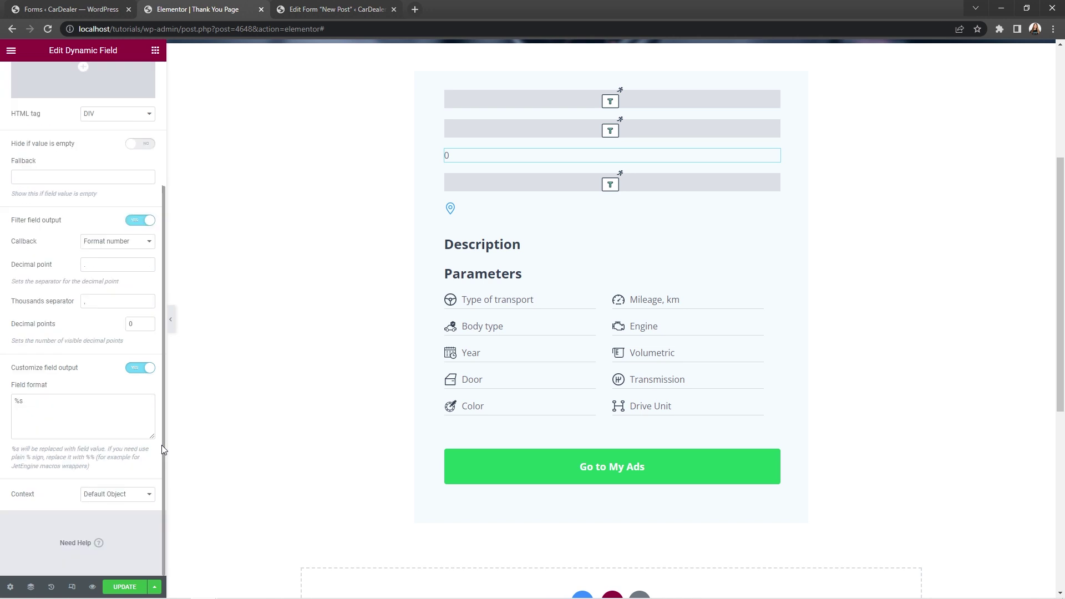
{"action": "left_click", "coordinate": [14, 401]}
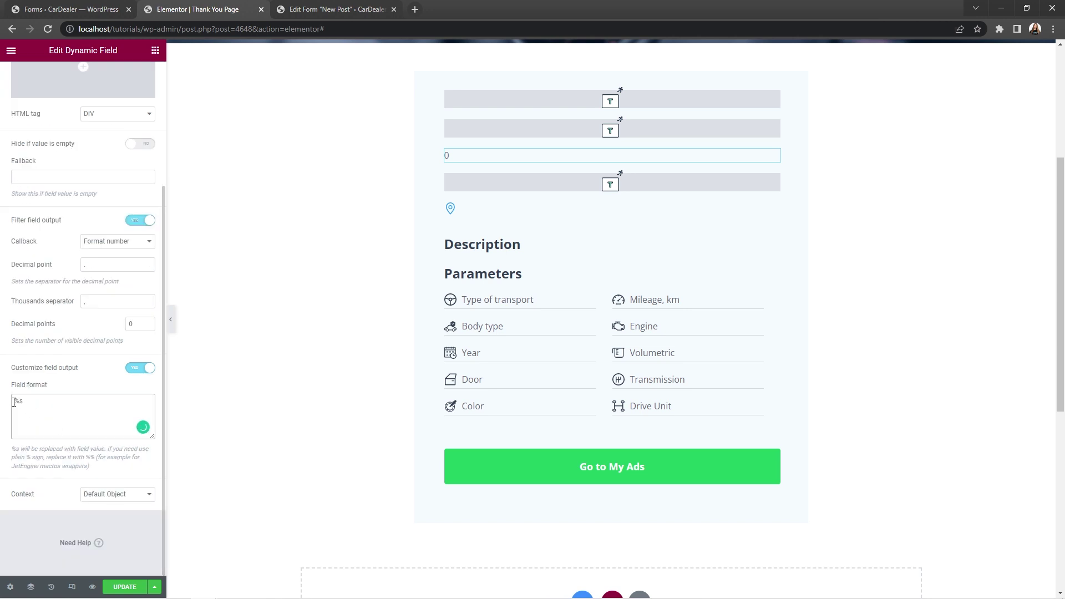
{"action": "type", "text": "$"}
{"action": "scroll", "coordinate": [15, 401], "scroll_direction": "up", "scroll_amount": 3}
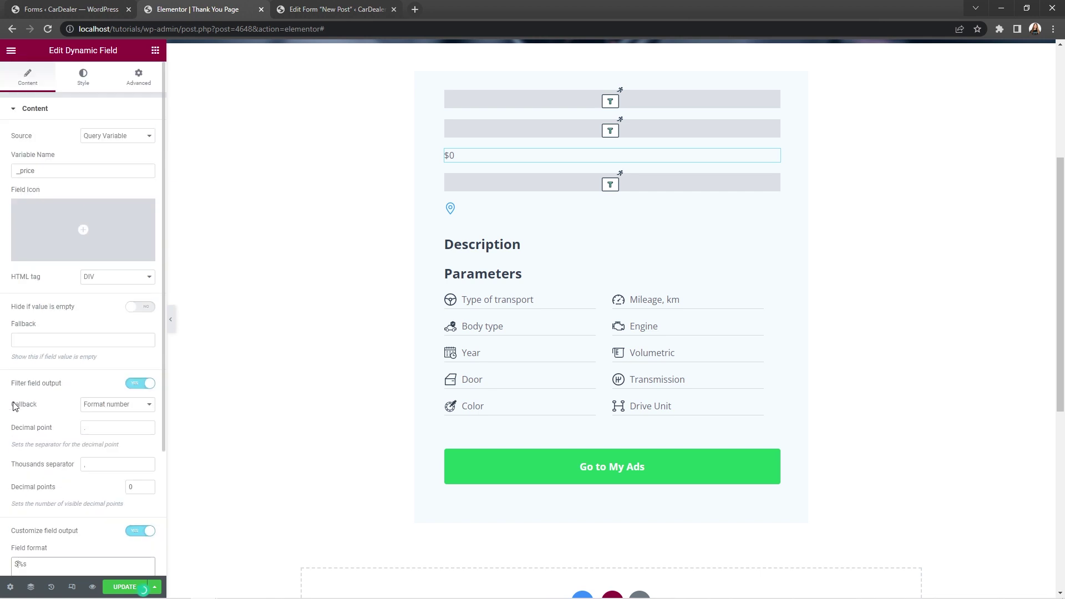
Step: Make the $0 price text green
{"action": "left_click", "coordinate": [85, 78]}
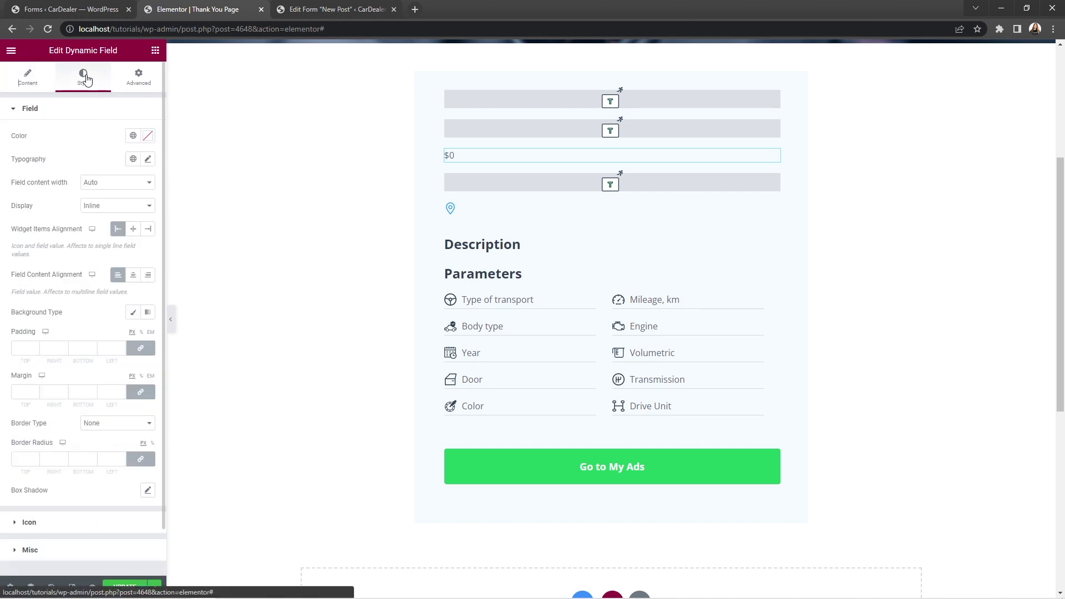
{"action": "left_click", "coordinate": [148, 136]}
{"action": "key", "text": "ctrl+v"}
{"action": "left_click", "coordinate": [148, 136]}
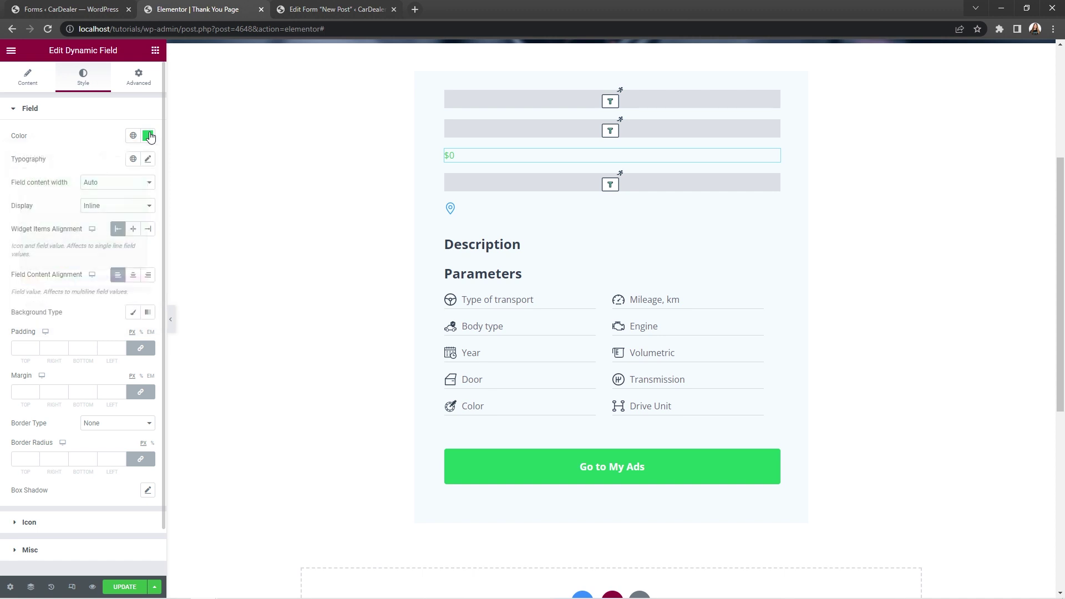
Step: Set the price typography to Open Sans, size 36, weight 700, line height 1
{"action": "left_click", "coordinate": [148, 159]}
{"action": "left_click", "coordinate": [143, 214]}
{"action": "type", "text": "open"}
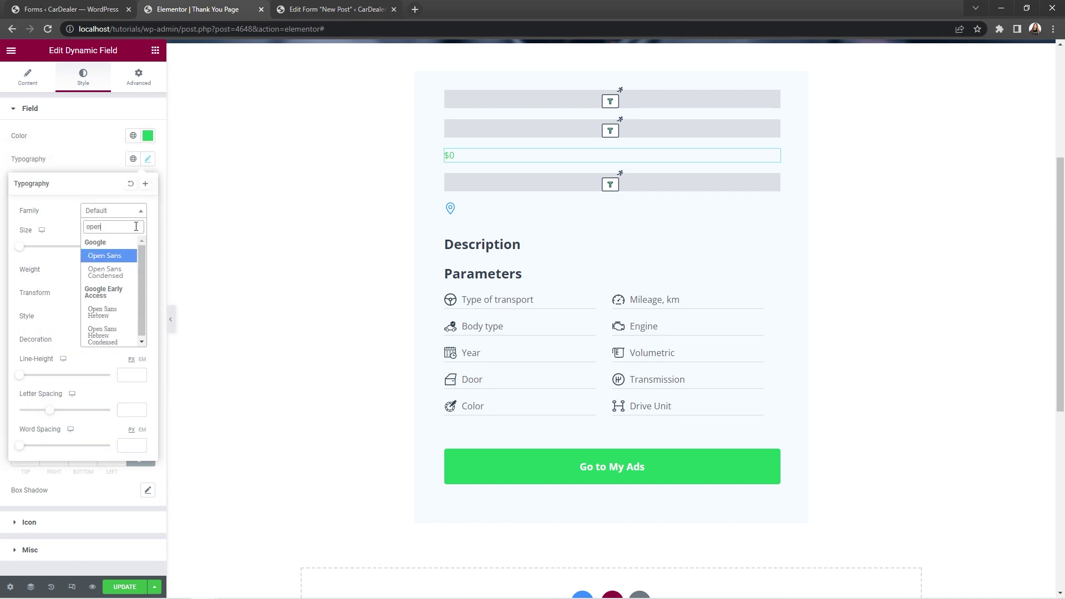
{"action": "left_click", "coordinate": [125, 256]}
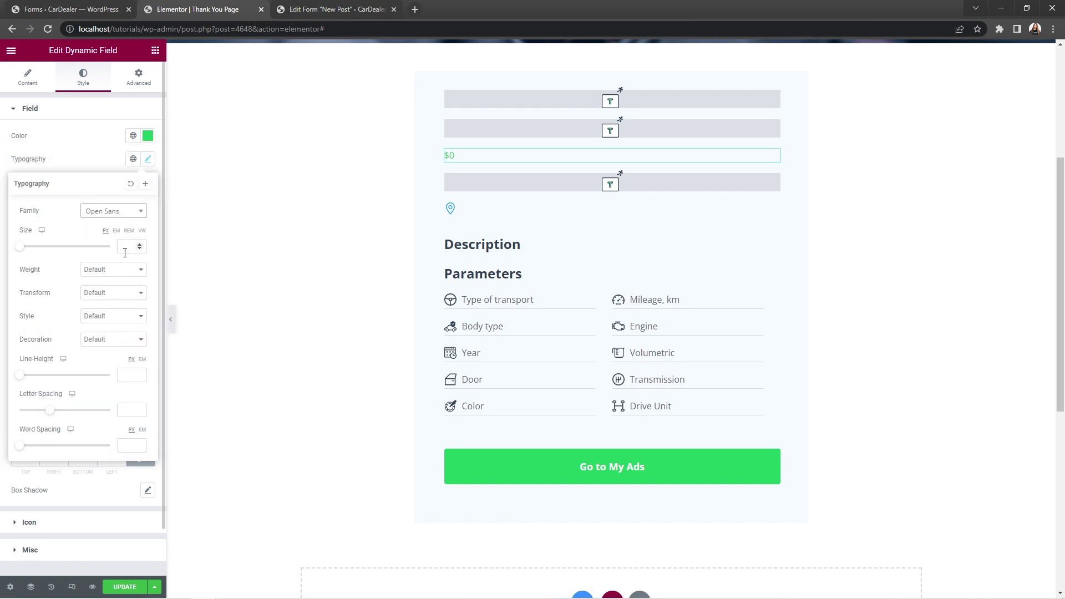
{"action": "left_click", "coordinate": [124, 251]}
{"action": "type", "text": "36"}
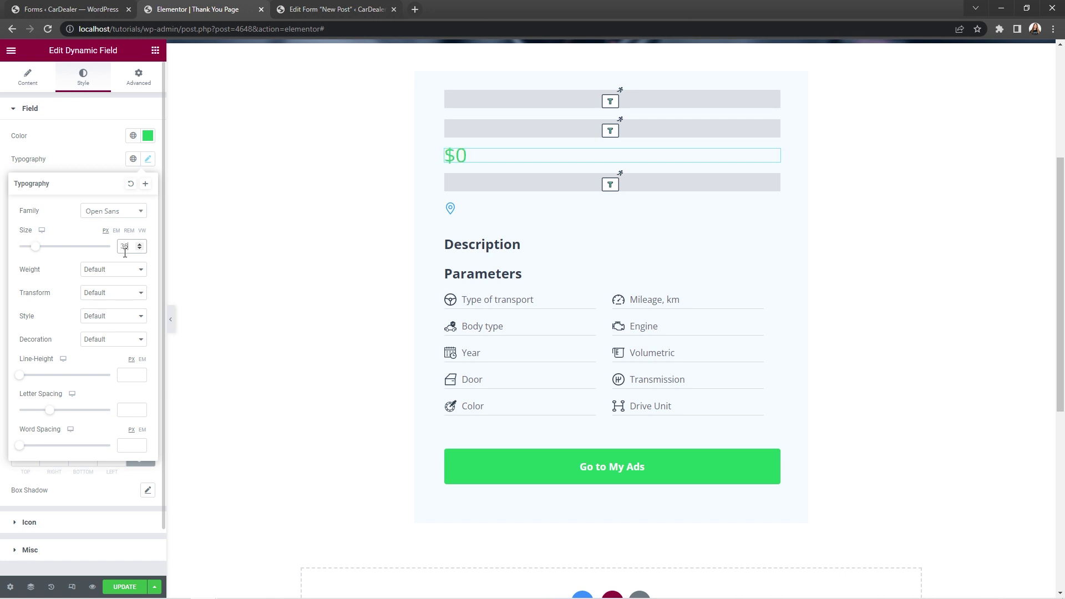
{"action": "left_click", "coordinate": [124, 269]}
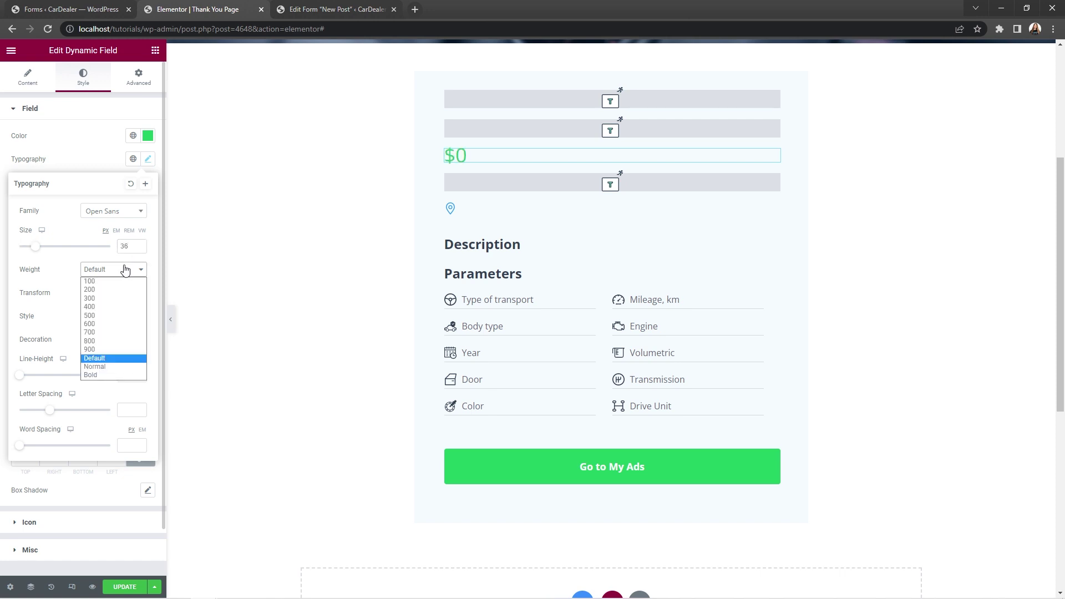
{"action": "left_click", "coordinate": [111, 334]}
{"action": "left_click", "coordinate": [131, 376]}
{"action": "type", "text": "1.3"}
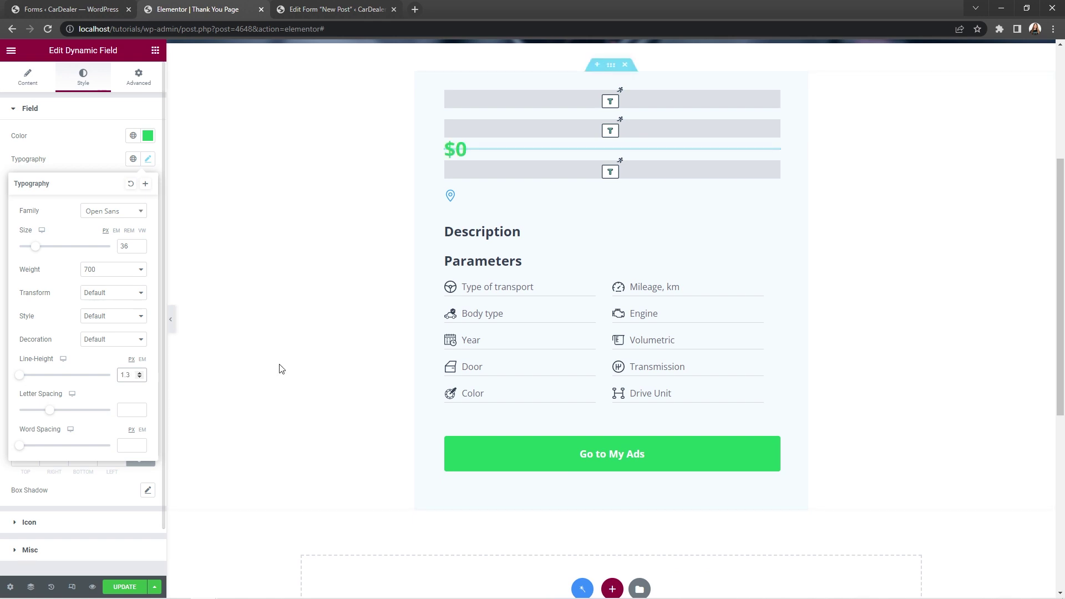
{"action": "left_click", "coordinate": [555, 173]}
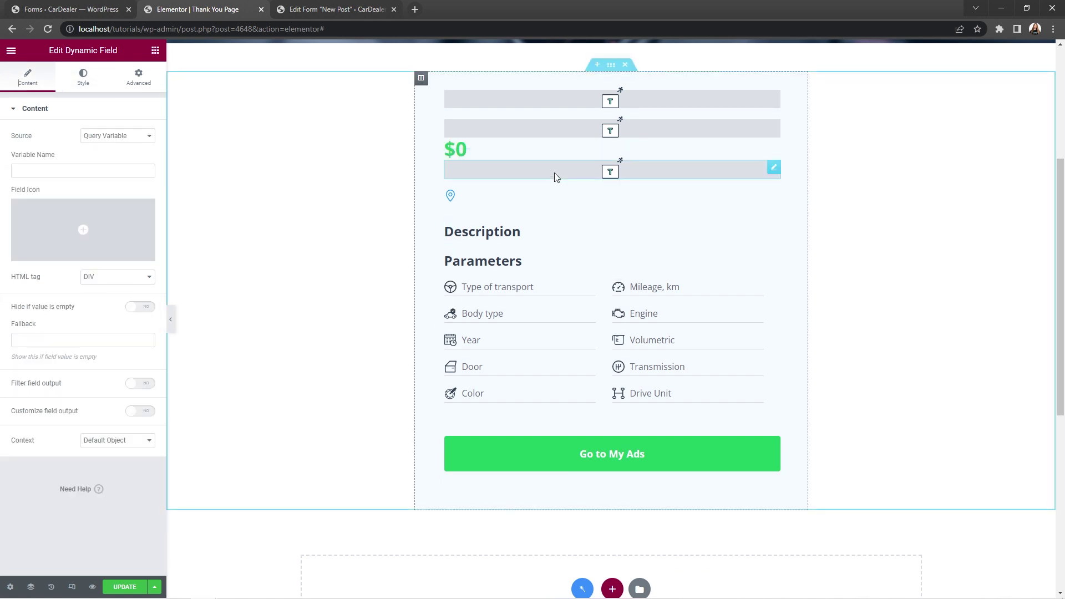
Step: Copy _location from the form into Variable Name and filter output with Get term name
{"action": "left_click", "coordinate": [344, 9]}
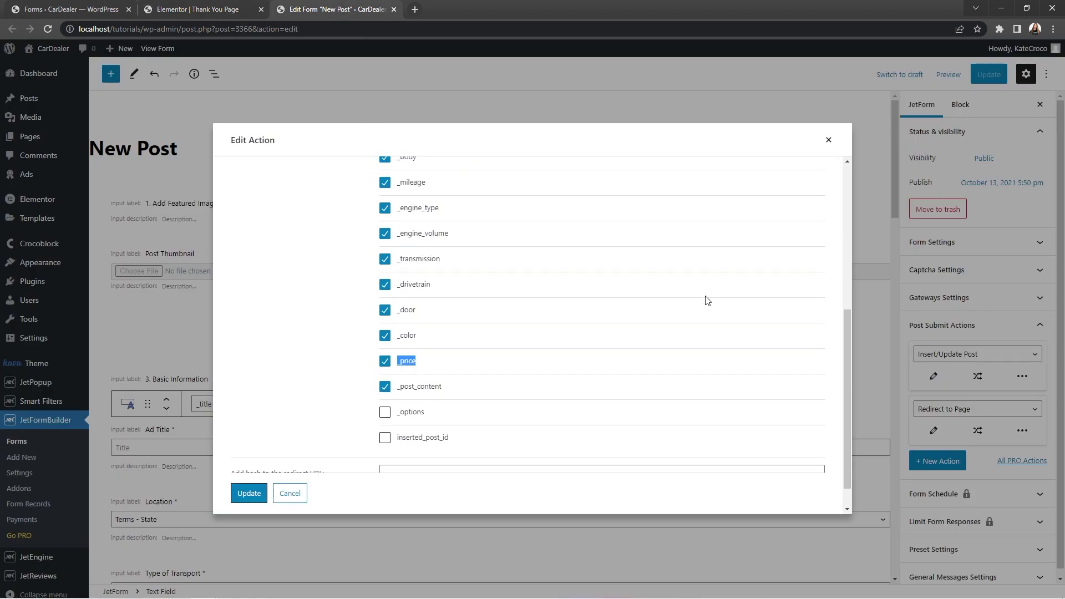
{"action": "left_click_drag", "start_coordinate": [846, 339], "coordinate": [847, 252]}
{"action": "scroll", "coordinate": [760, 252], "scroll_direction": "up", "scroll_amount": 1}
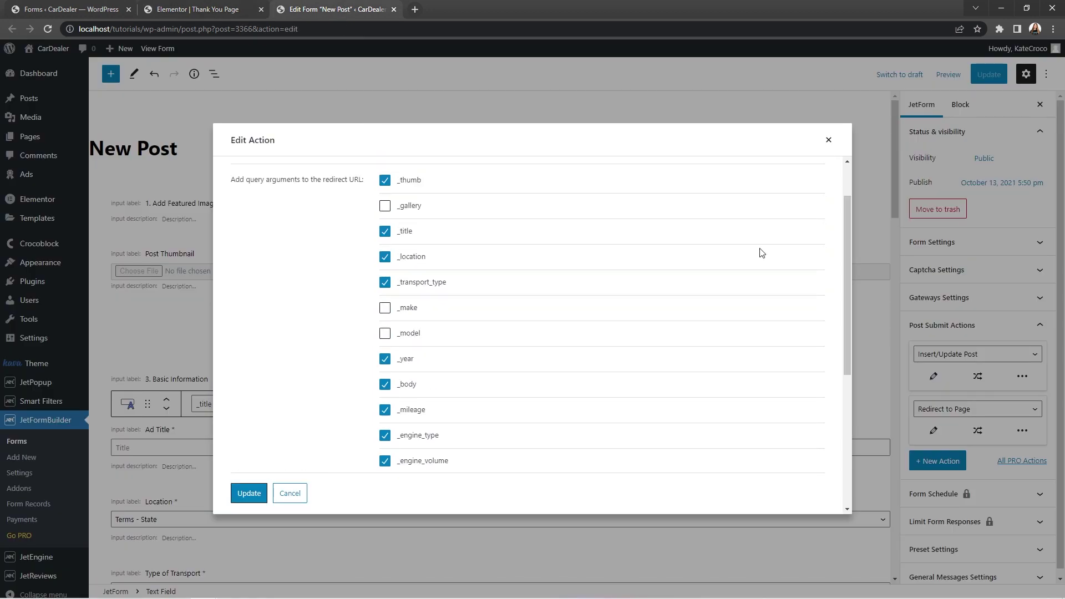
{"action": "double_click", "coordinate": [410, 257]}
{"action": "right_click", "coordinate": [411, 260]}
{"action": "left_click", "coordinate": [411, 266]}
{"action": "left_click", "coordinate": [192, 13]}
{"action": "left_click", "coordinate": [128, 173]}
{"action": "key", "text": "ctrl+v"}
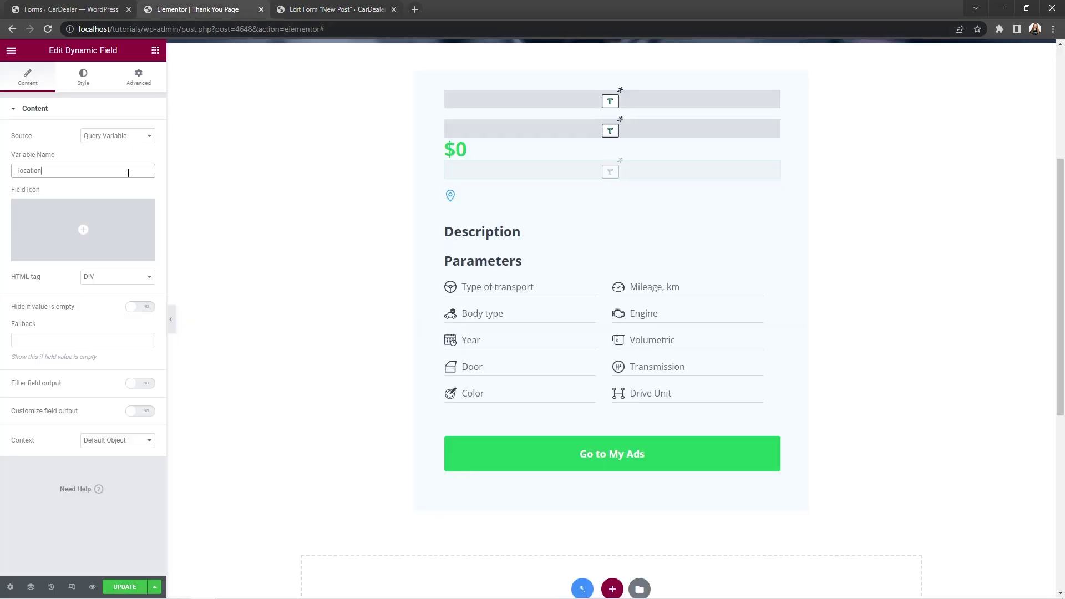
{"action": "left_click", "coordinate": [145, 383]}
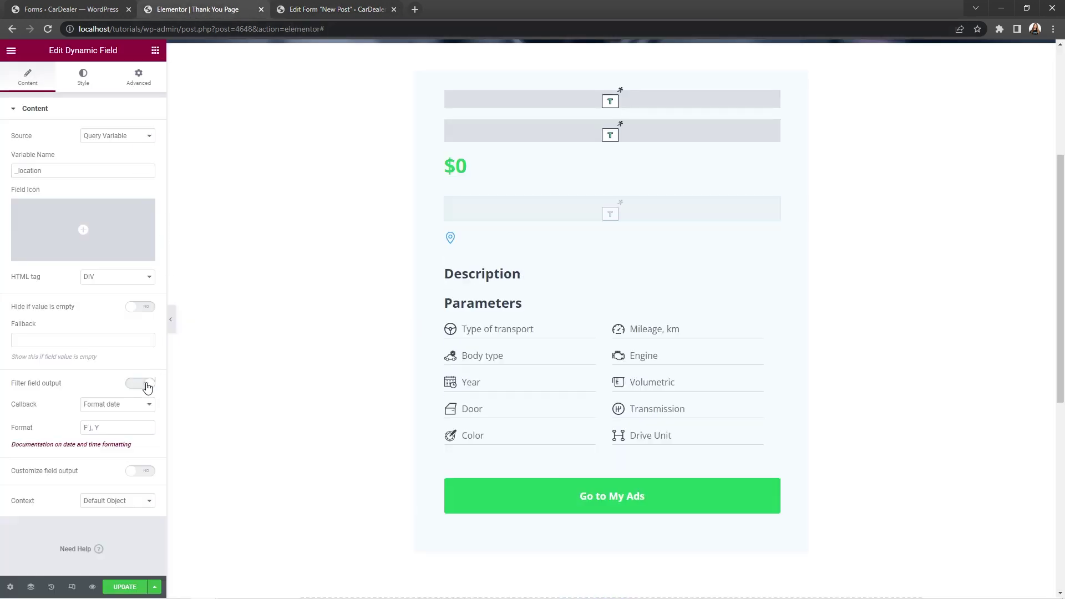
{"action": "left_click", "coordinate": [149, 404]}
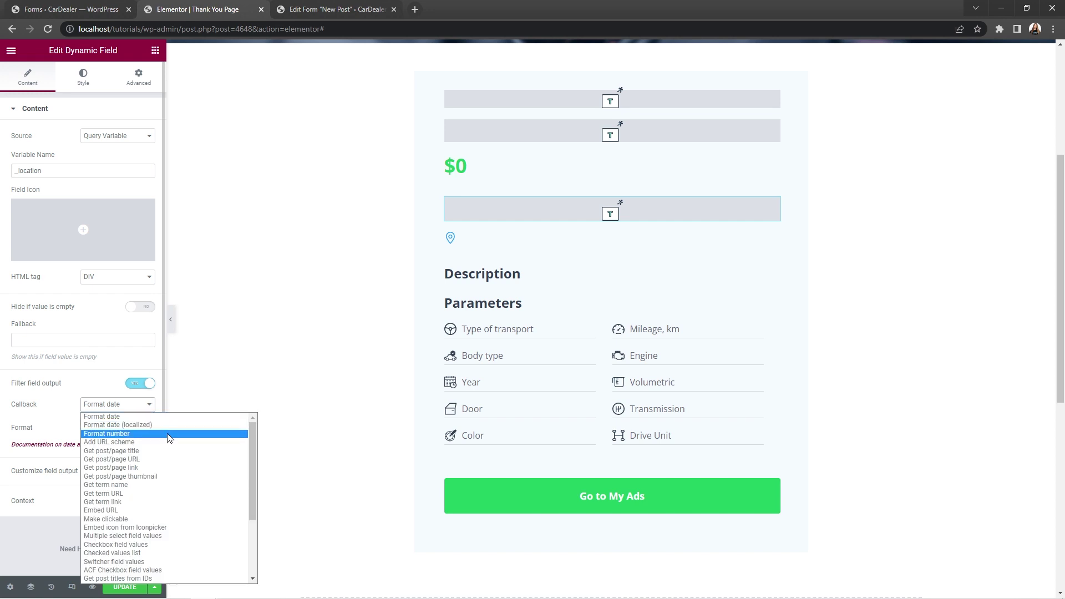
{"action": "left_click", "coordinate": [155, 485]}
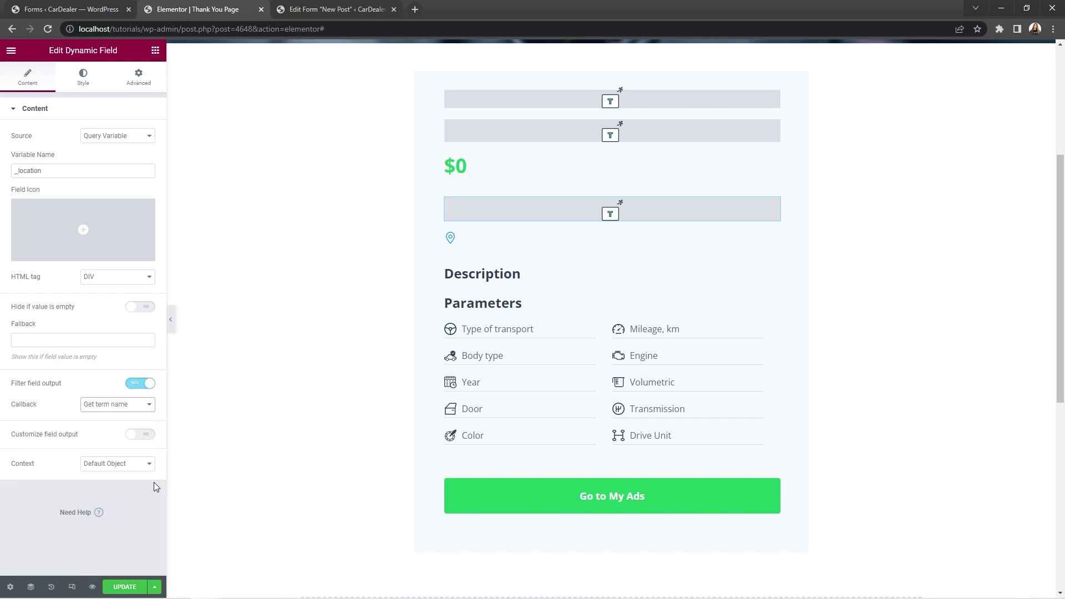
Step: Style the location text #334150, Open Sans 18, weight 400, line height 1
{"action": "left_click", "coordinate": [83, 76]}
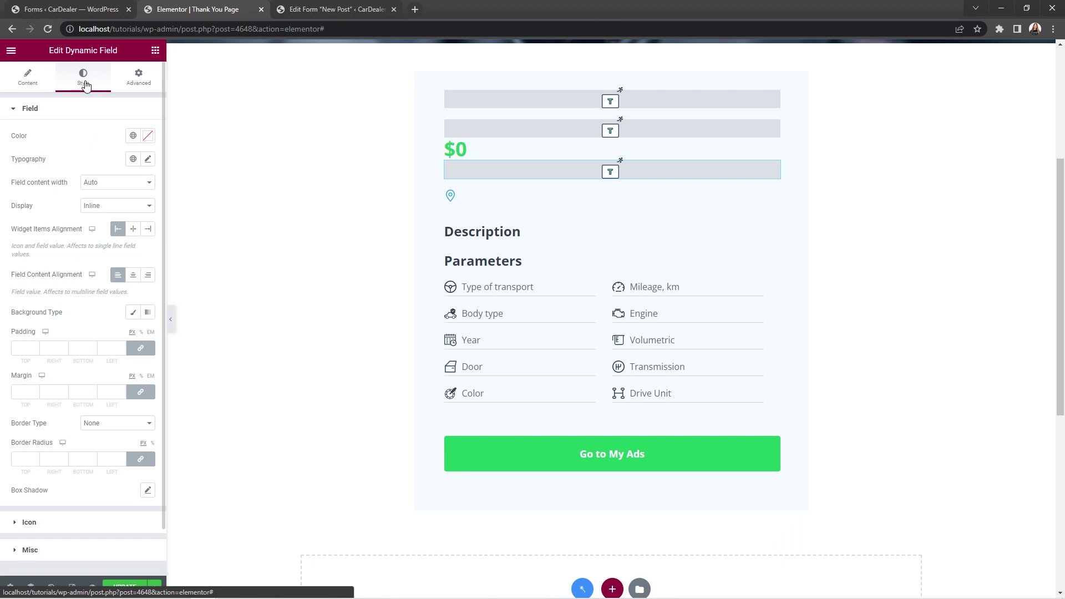
{"action": "left_click", "coordinate": [148, 136]}
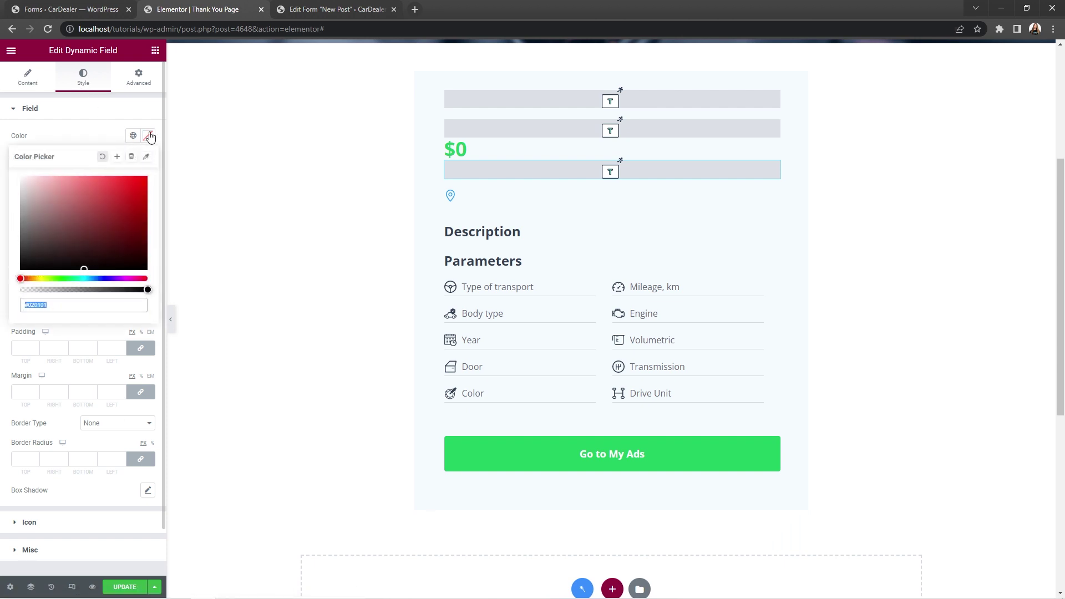
{"action": "key", "text": "ctrl+v"}
{"action": "left_click", "coordinate": [148, 136]}
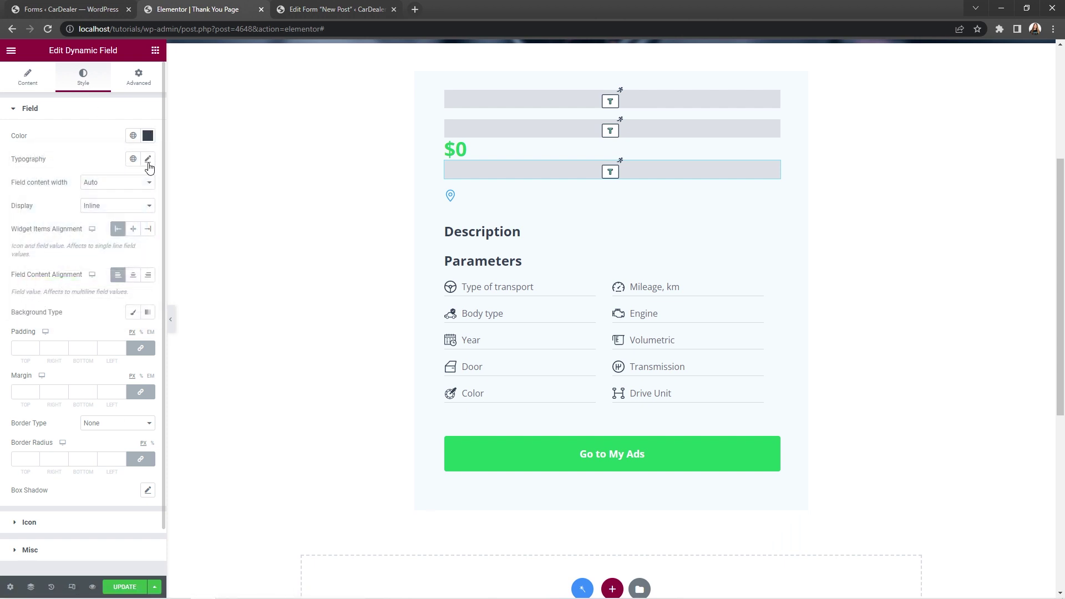
{"action": "left_click", "coordinate": [147, 159]}
{"action": "left_click", "coordinate": [144, 212]}
{"action": "type", "text": "open"}
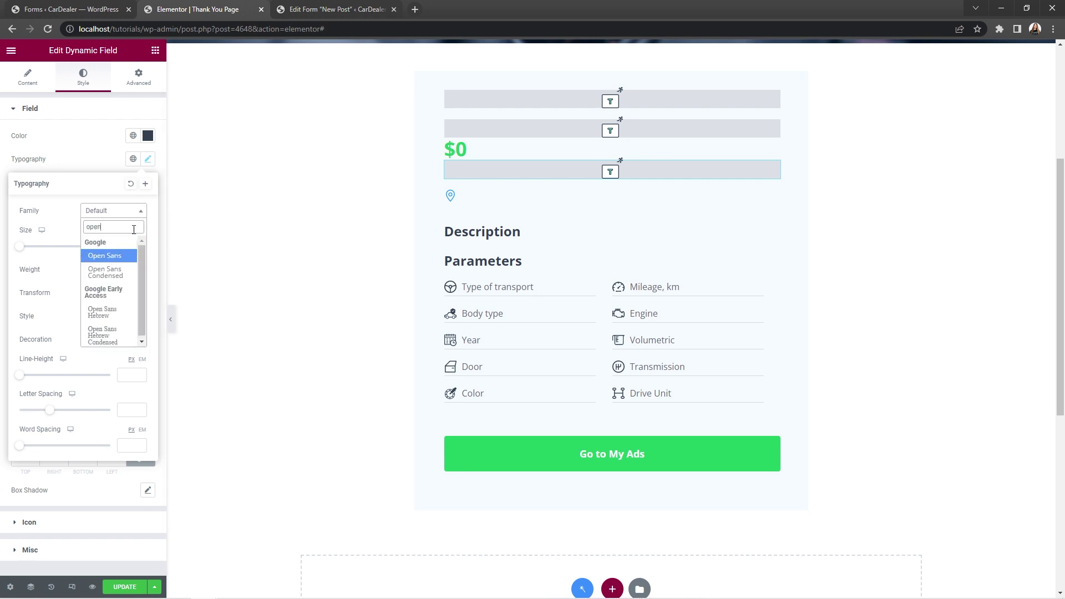
{"action": "left_click", "coordinate": [128, 256]}
{"action": "left_click", "coordinate": [136, 246]}
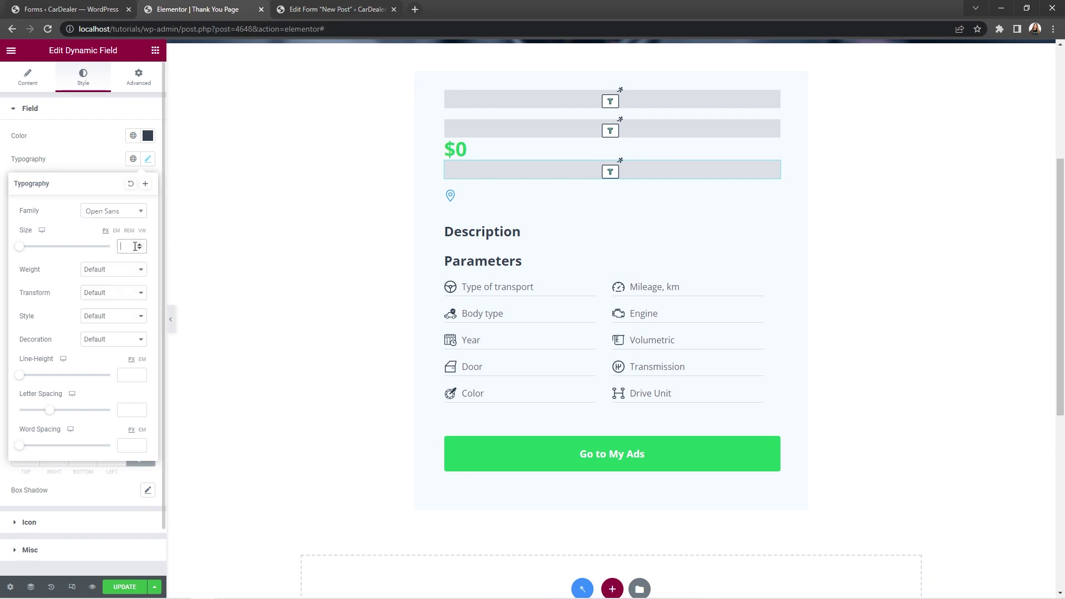
{"action": "type", "text": "18"}
{"action": "left_click", "coordinate": [124, 271]}
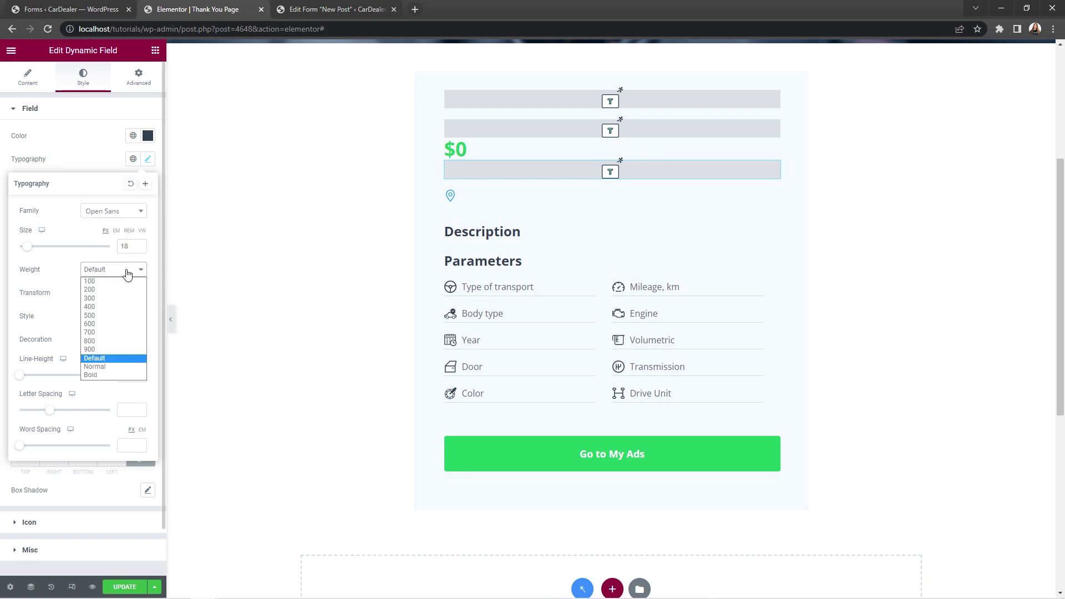
{"action": "left_click", "coordinate": [119, 314]}
{"action": "left_click", "coordinate": [131, 376]}
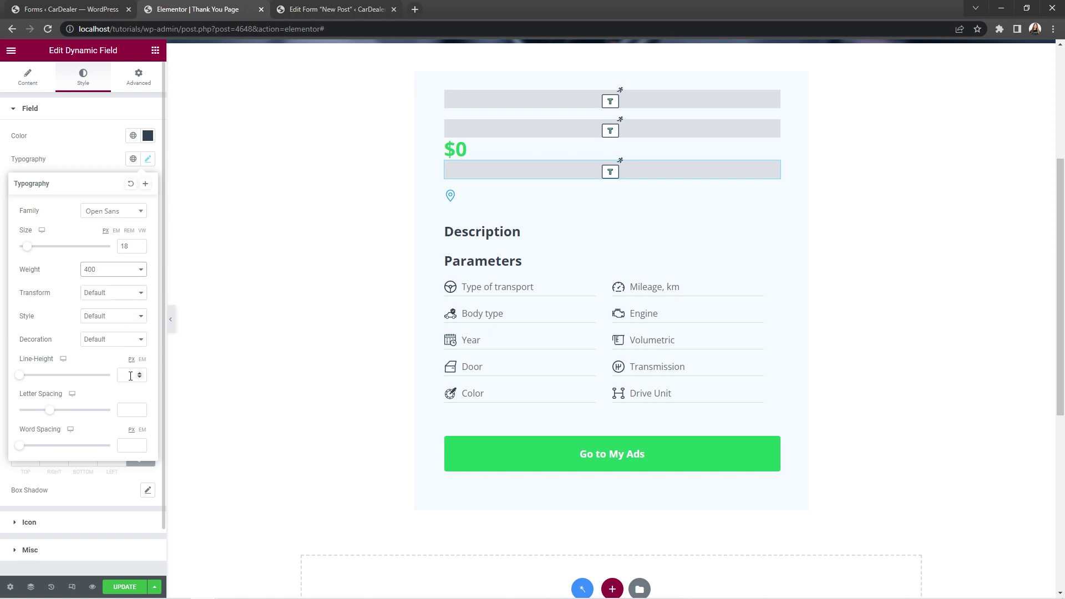
{"action": "type", "text": "1"}
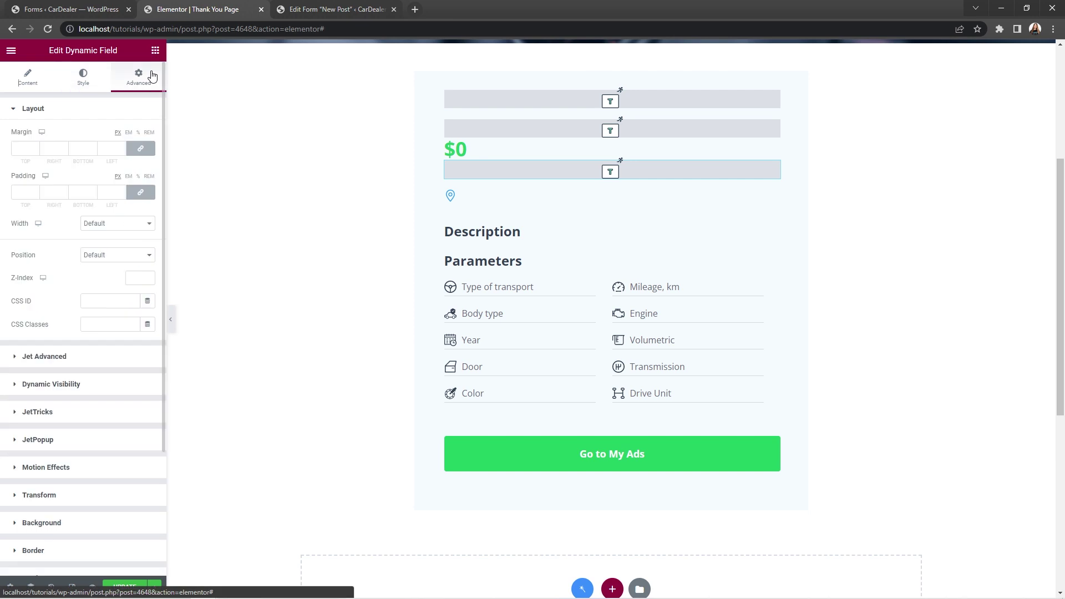
Step: Set the field width to Inline (auto) and drag it beside the pin icon
{"action": "left_click", "coordinate": [148, 227]}
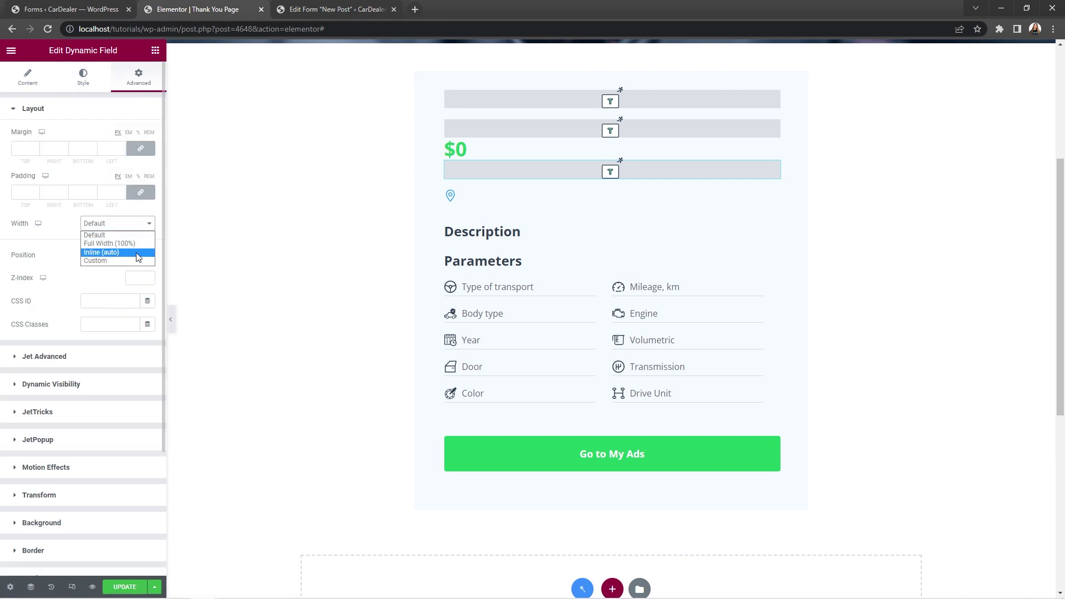
{"action": "left_click", "coordinate": [138, 253]}
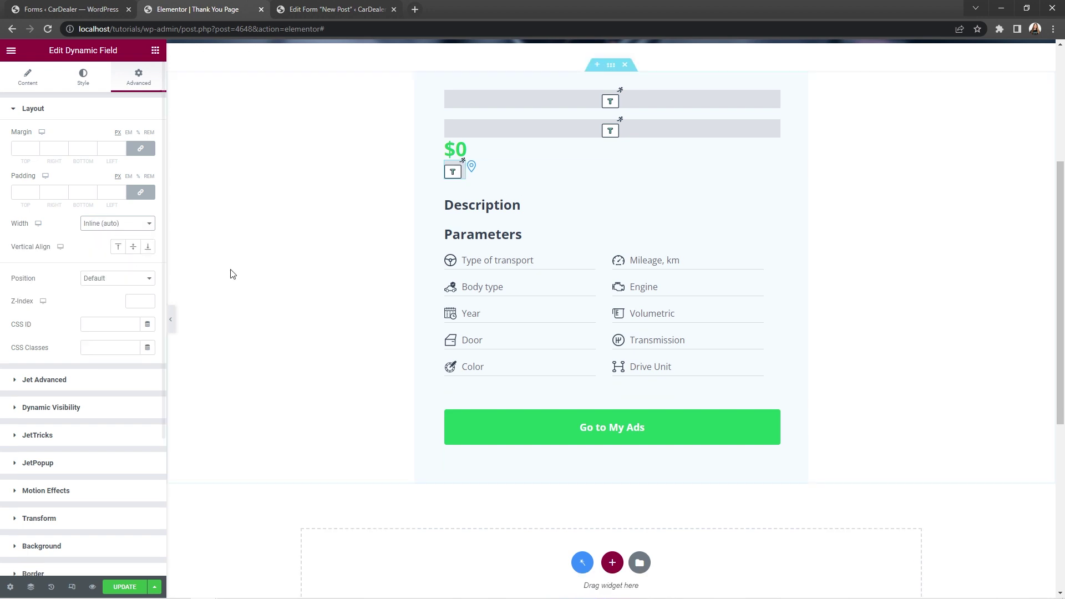
{"action": "left_click_drag", "start_coordinate": [454, 169], "coordinate": [492, 169]}
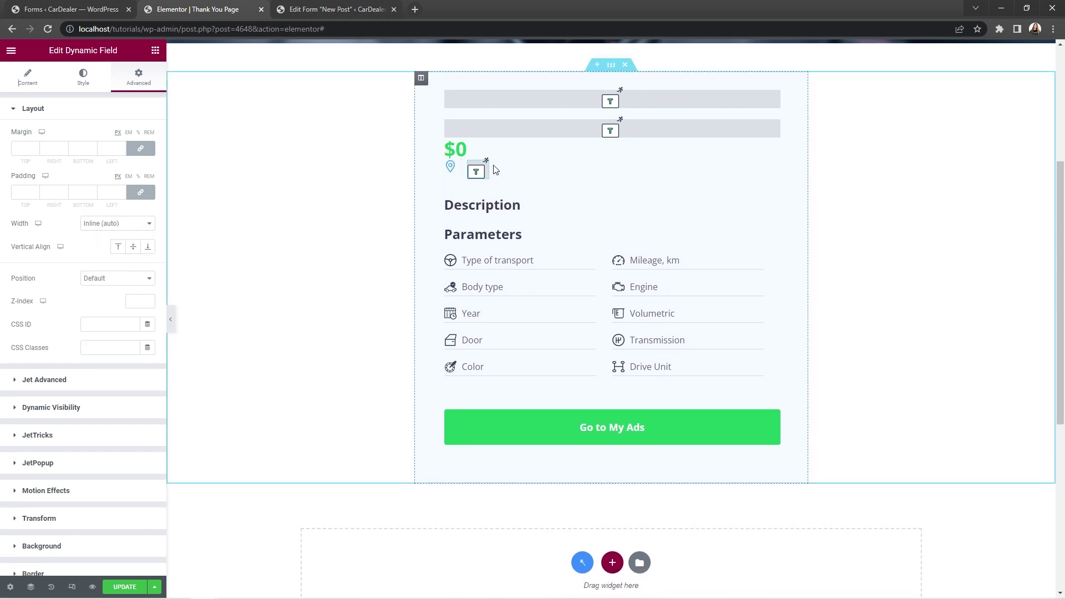
Step: Add a Dynamic Field below the Description heading with Source set to Query Variable
{"action": "left_click", "coordinate": [155, 51]}
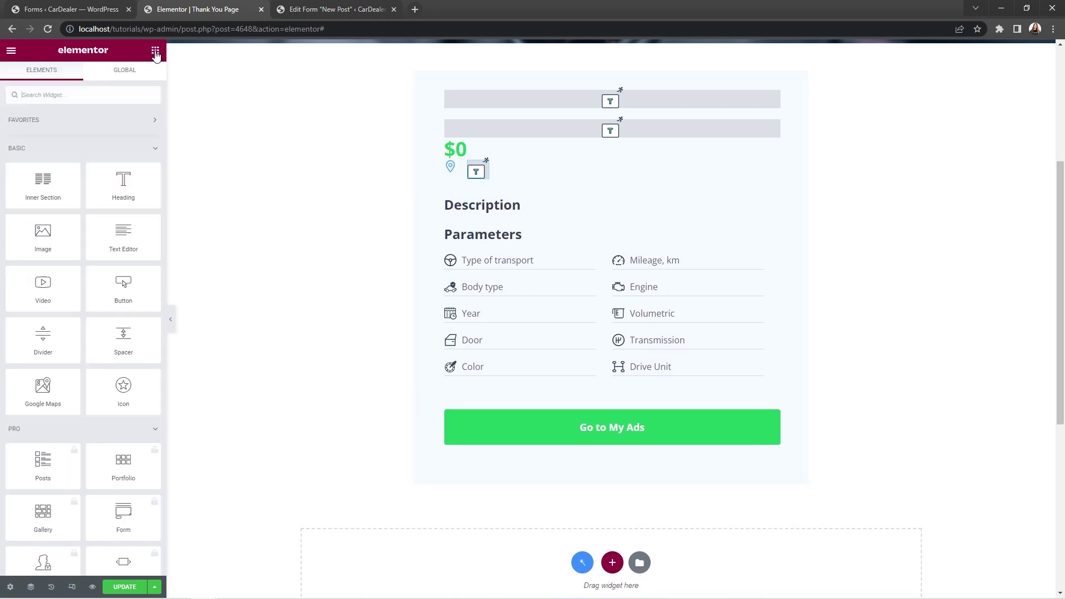
{"action": "left_click", "coordinate": [131, 94]}
{"action": "type", "text": "dynamic"}
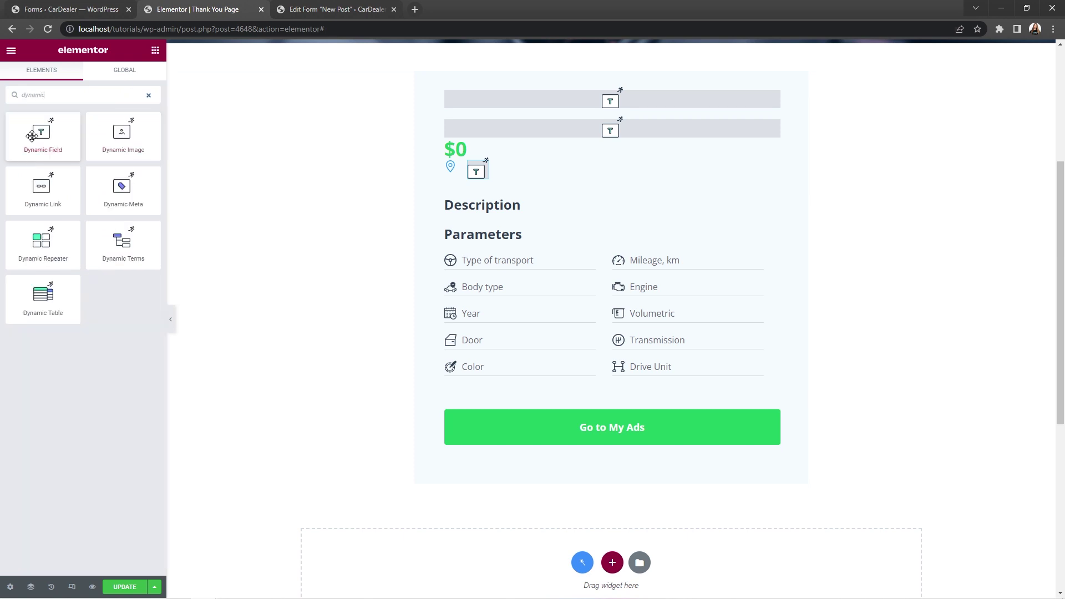
{"action": "left_click_drag", "start_coordinate": [43, 136], "coordinate": [478, 215]}
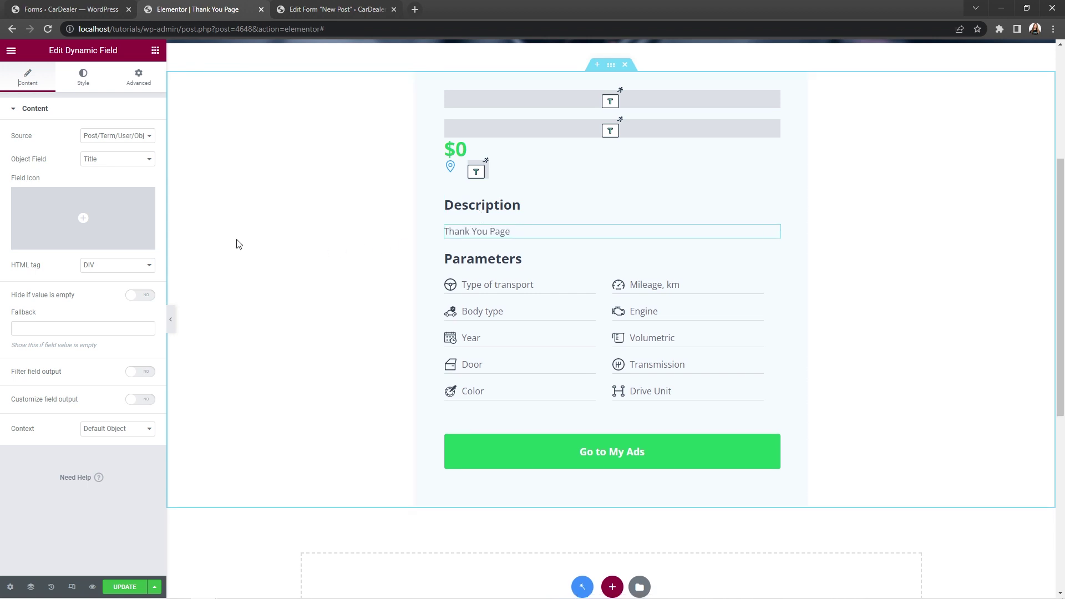
{"action": "left_click", "coordinate": [131, 137]}
{"action": "left_click", "coordinate": [135, 165]}
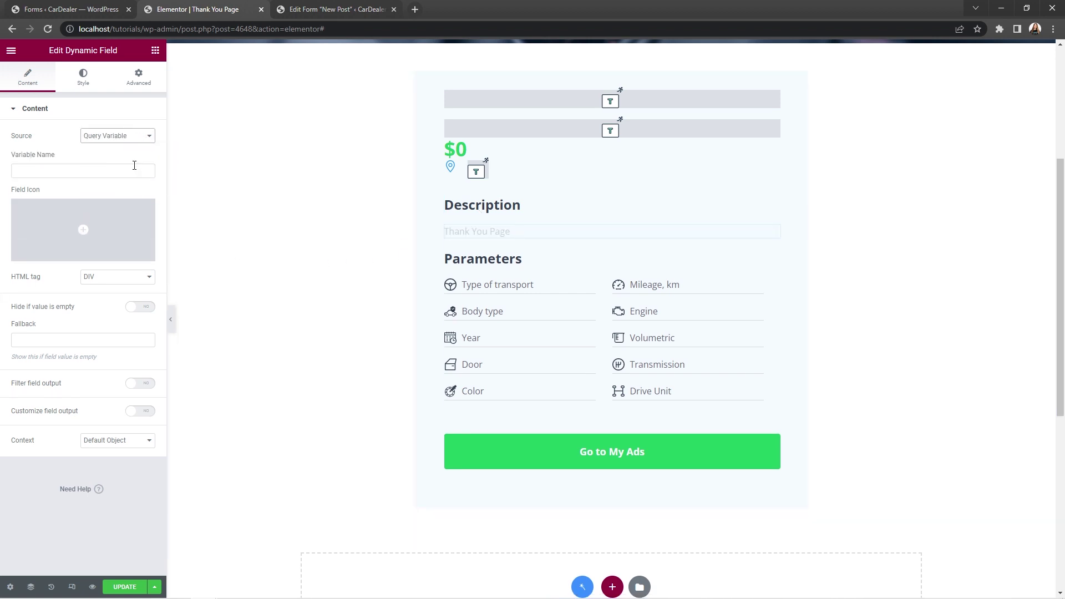
Step: Copy _post_content from the form's redirect arguments into the field's Variable Name
{"action": "left_click", "coordinate": [337, 9]}
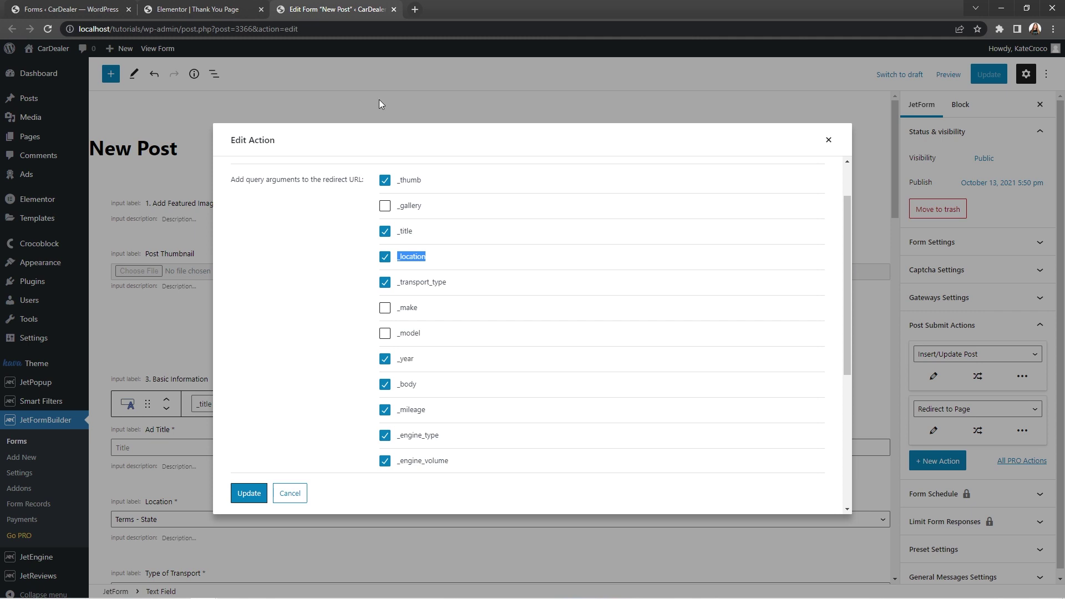
{"action": "left_click_drag", "start_coordinate": [845, 228], "coordinate": [844, 347]}
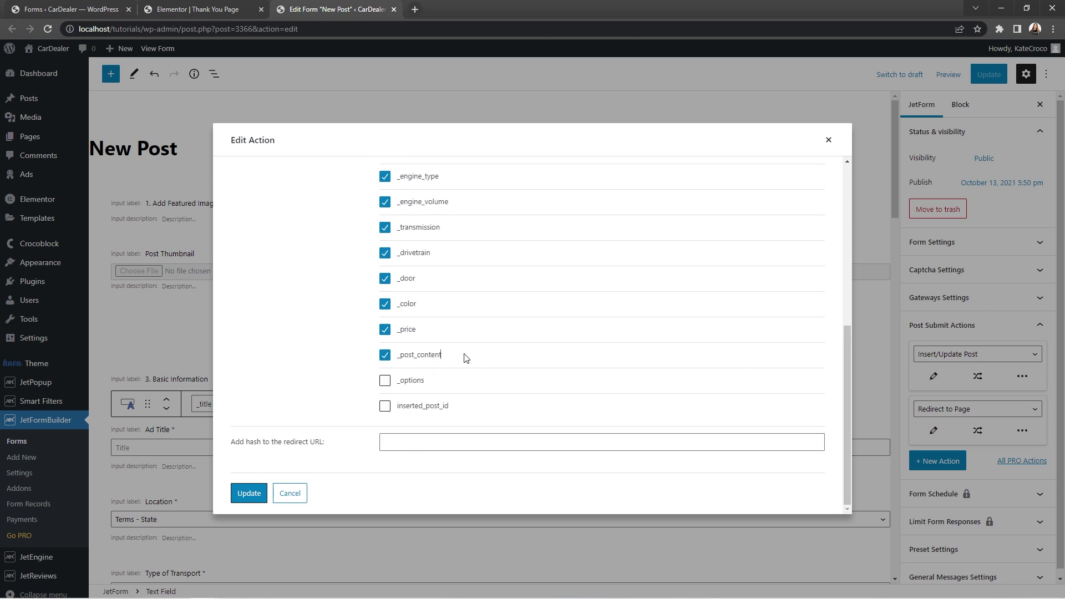
{"action": "left_click_drag", "start_coordinate": [464, 358], "coordinate": [397, 356]}
{"action": "right_click", "coordinate": [398, 355]}
{"action": "left_click", "coordinate": [417, 362]}
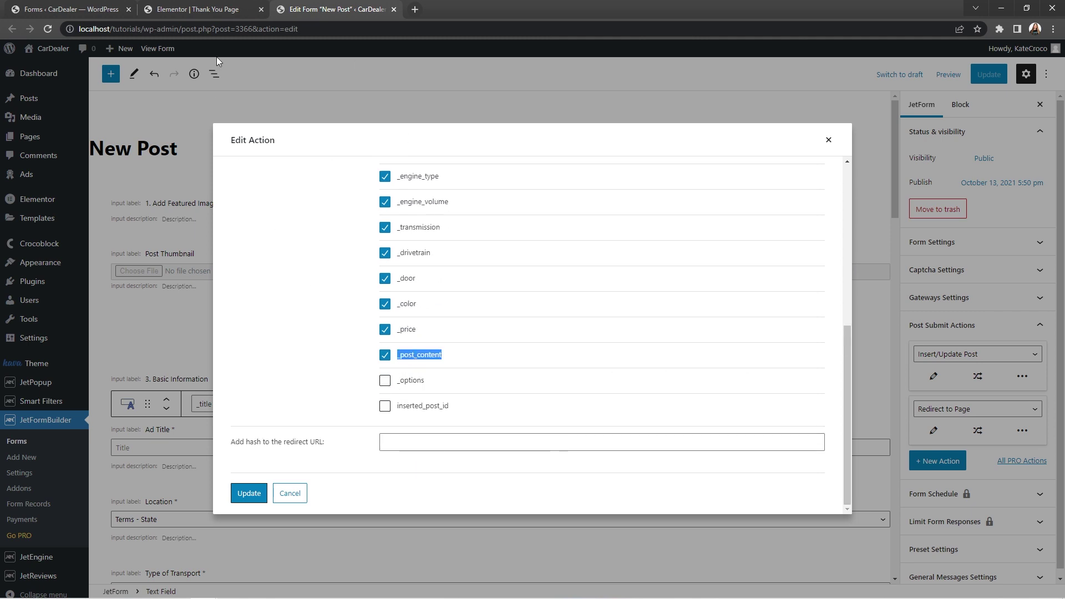
{"action": "left_click", "coordinate": [222, 9]}
{"action": "left_click", "coordinate": [134, 172]}
{"action": "key", "text": "ctrl+v"}
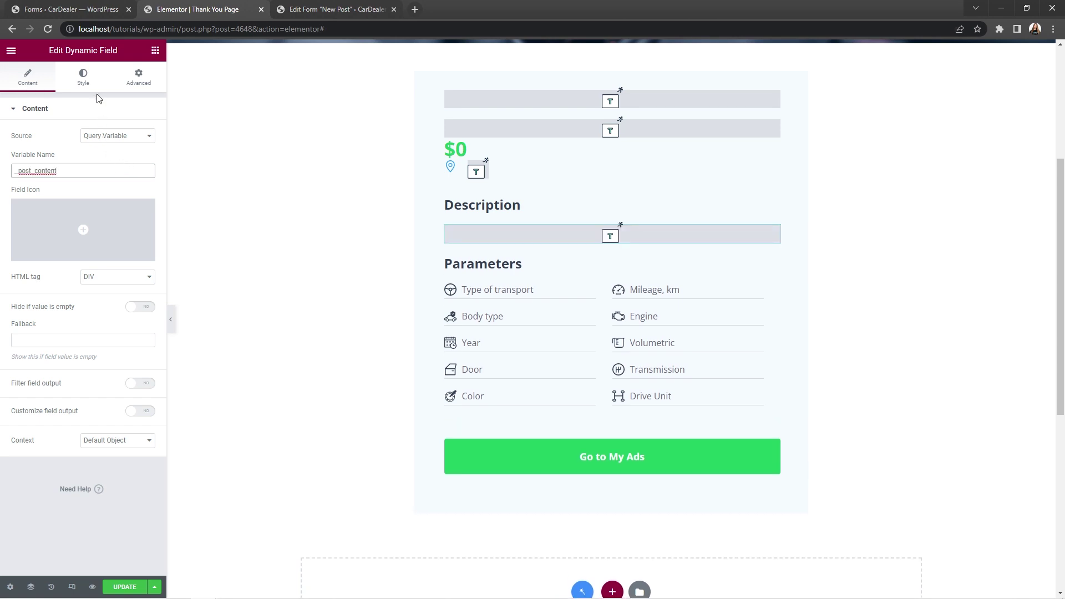
Step: Set the description field's text colour to #5C6773
{"action": "left_click", "coordinate": [84, 79]}
{"action": "left_click", "coordinate": [148, 136]}
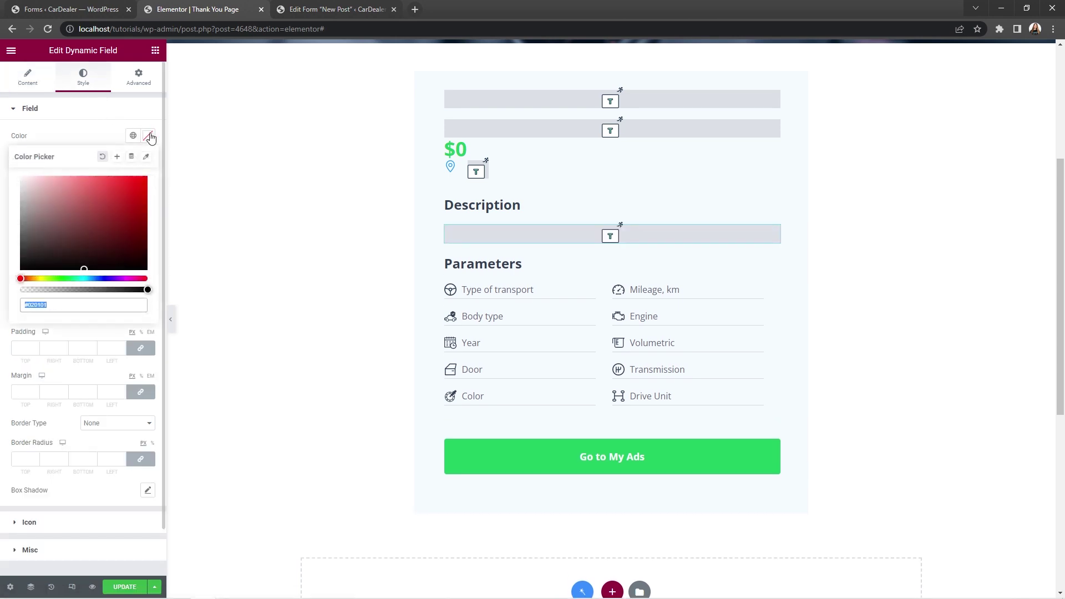
{"action": "key", "text": "ctrl+v"}
{"action": "left_click", "coordinate": [148, 136]}
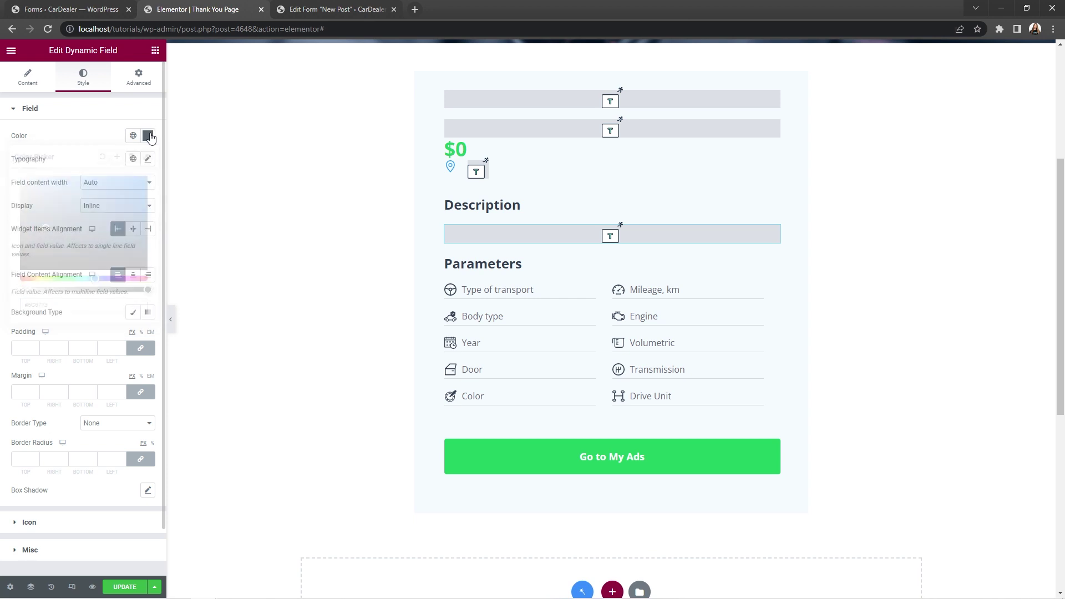
Step: Set its typography to Open Sans, size 18, weight 400, line height 1.5
{"action": "left_click", "coordinate": [148, 160]}
{"action": "left_click", "coordinate": [145, 215]}
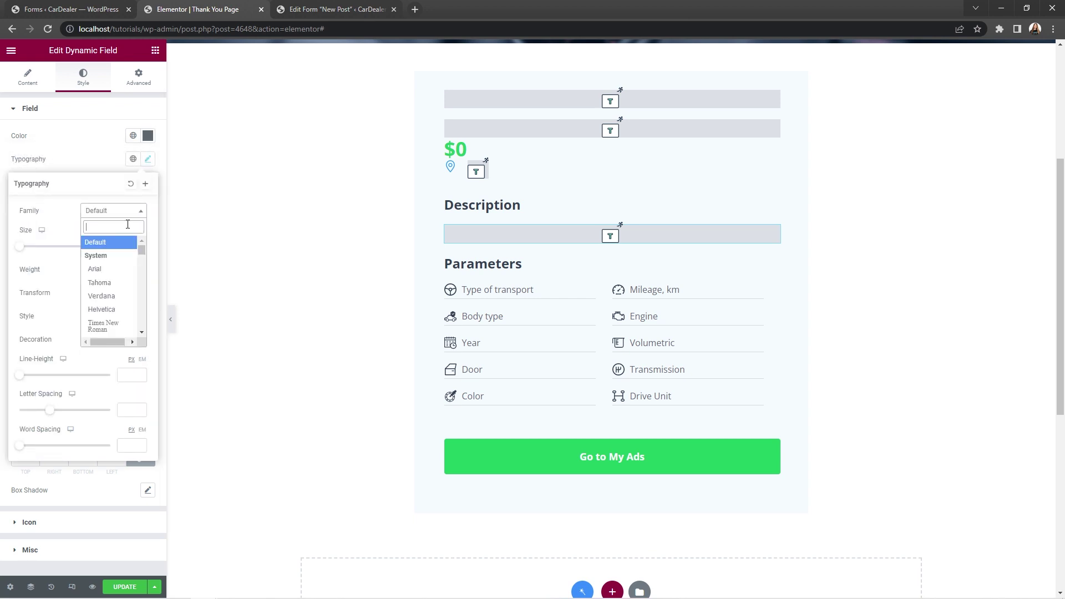
{"action": "type", "text": "open"}
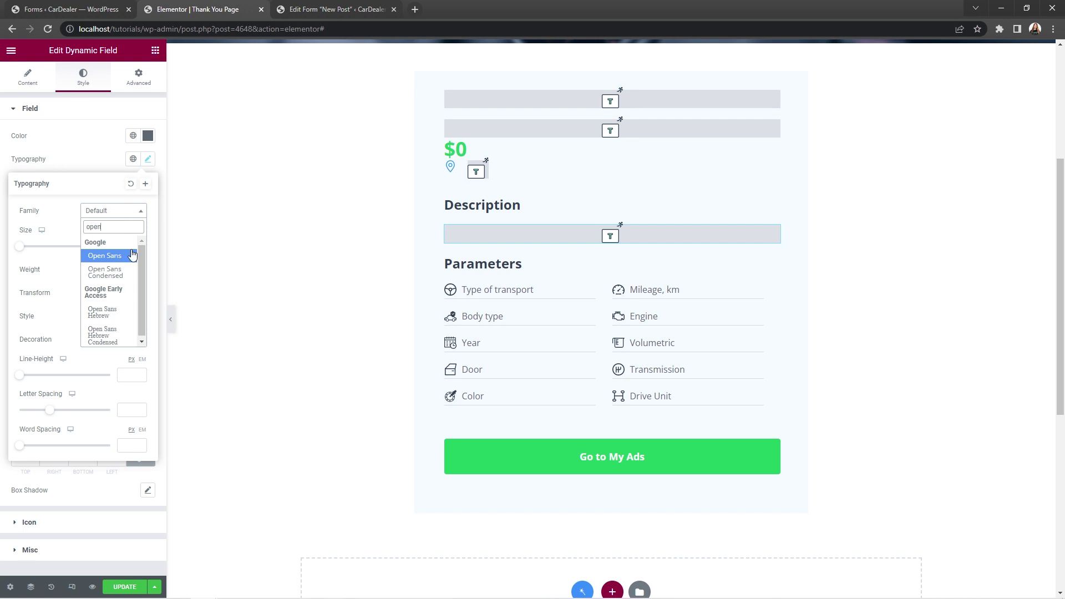
{"action": "left_click", "coordinate": [132, 255]}
{"action": "left_click", "coordinate": [133, 248]}
{"action": "type", "text": "1"}
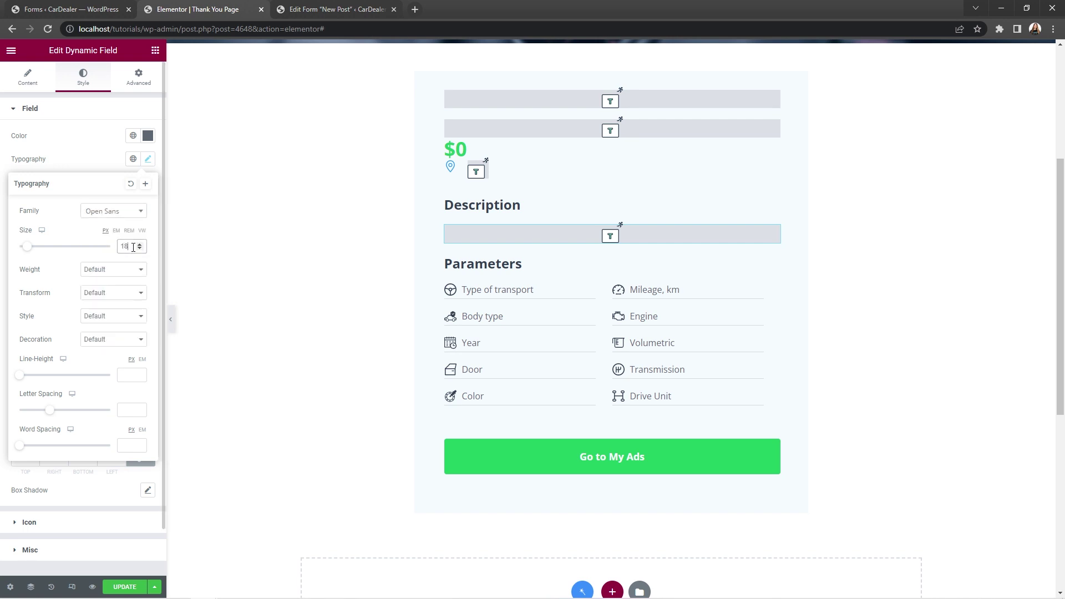
{"action": "type", "text": "8"}
{"action": "left_click", "coordinate": [134, 271]}
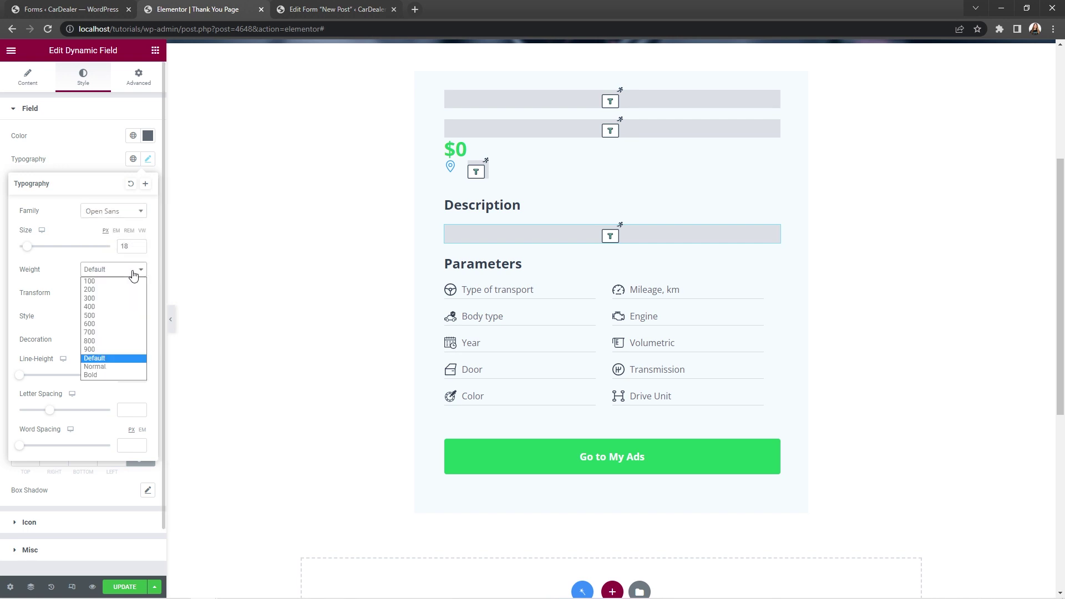
{"action": "left_click", "coordinate": [120, 305]}
{"action": "left_click", "coordinate": [129, 375]}
{"action": "type", "text": "1"}
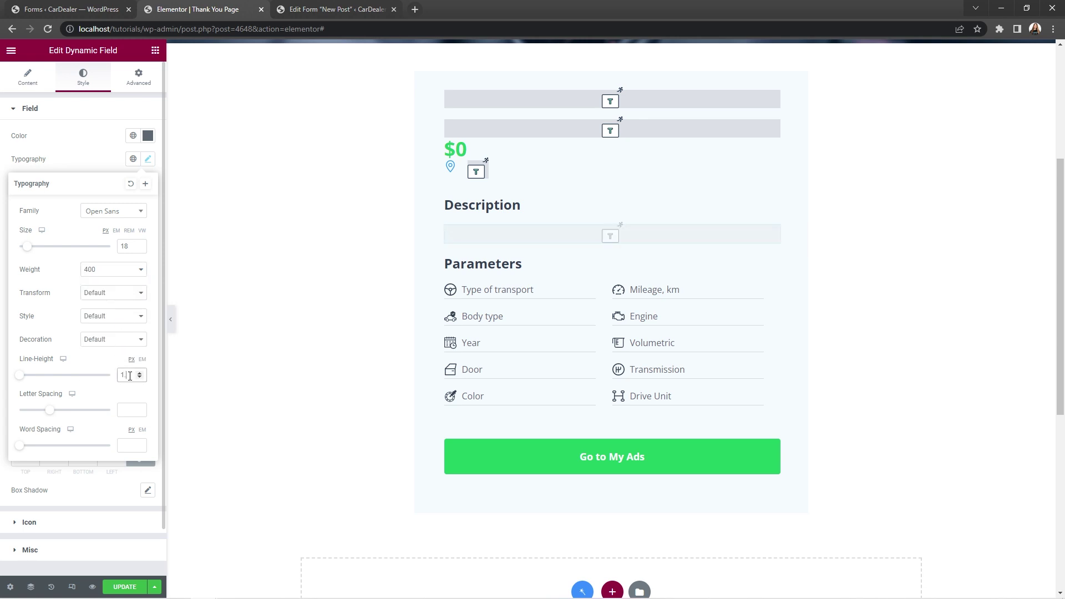
{"action": "type", "text": ".5"}
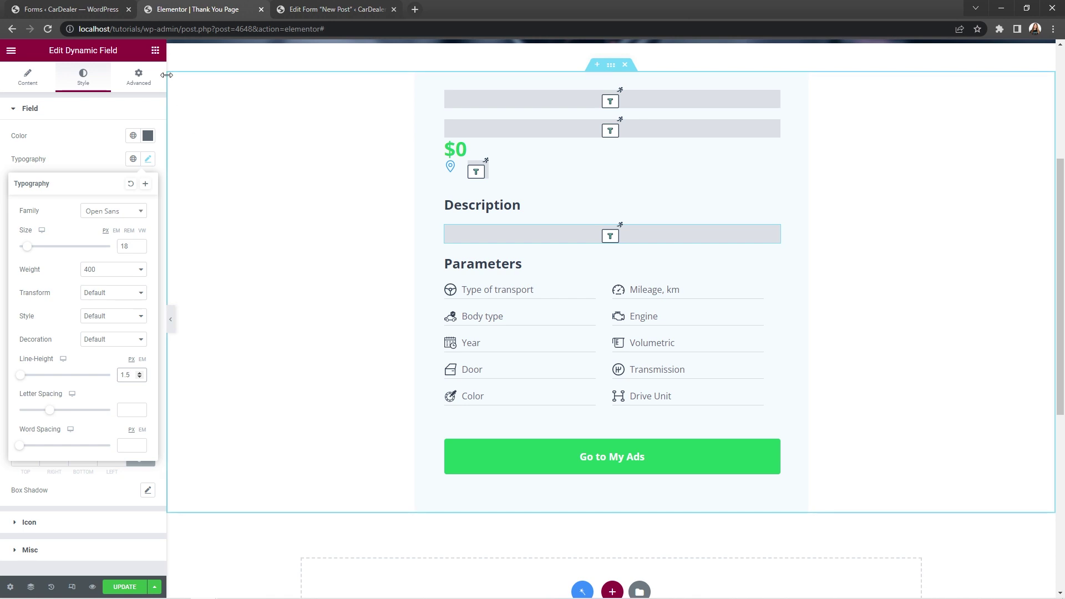
{"action": "left_click", "coordinate": [155, 50]}
Step: Add a Dynamic Field under Type of transport with Source set to Query Variable
{"action": "type", "text": "dynamic"}
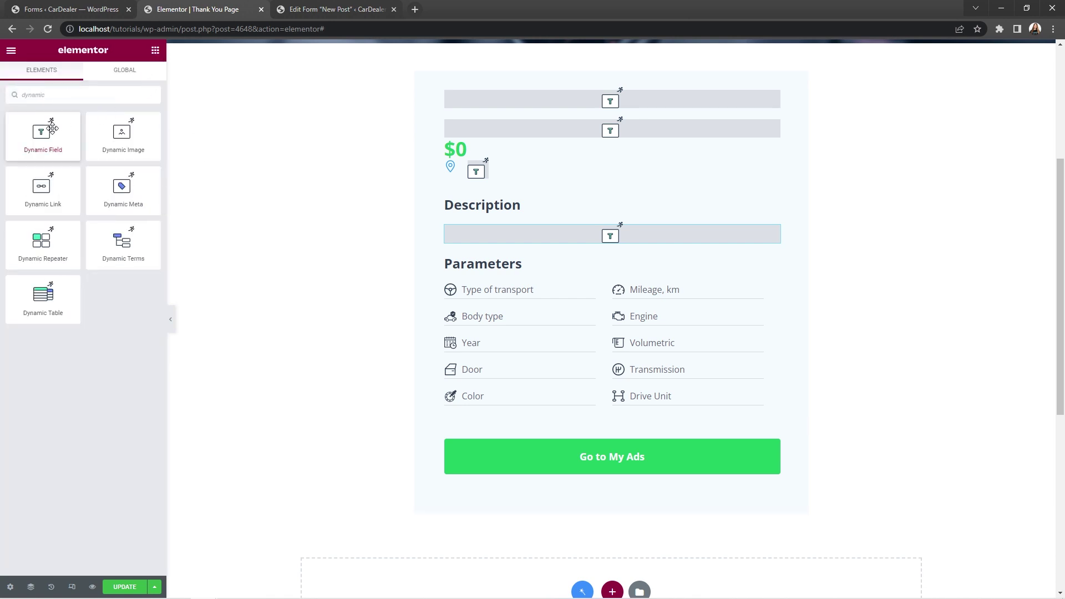
{"action": "left_click_drag", "start_coordinate": [43, 133], "coordinate": [475, 296]}
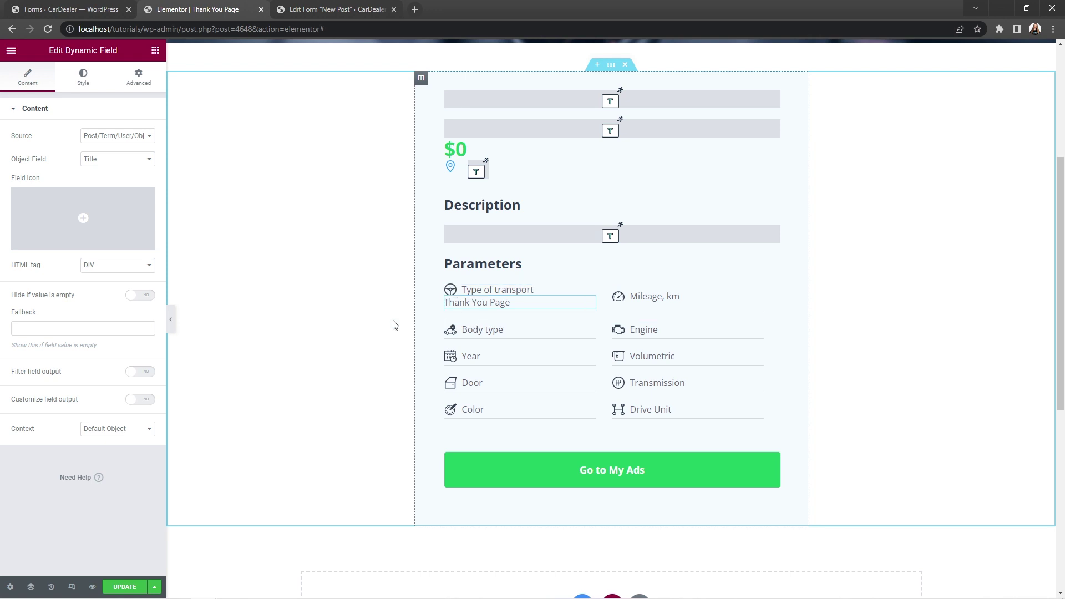
{"action": "left_click", "coordinate": [138, 135]}
{"action": "left_click", "coordinate": [138, 164]}
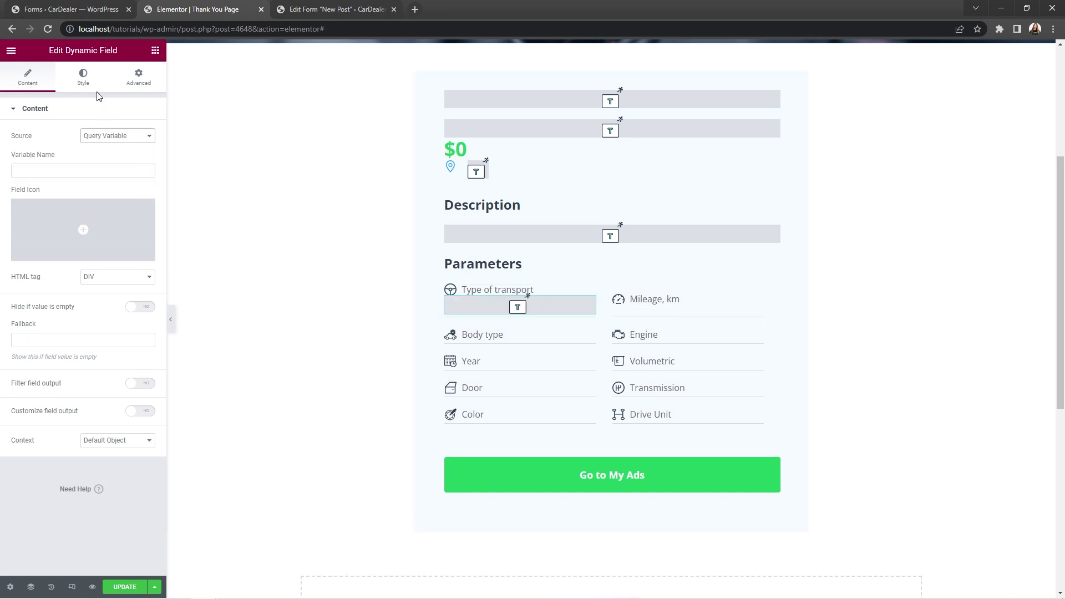
Step: Style the field text #334150, Open Sans 18, weight 400, line height 1
{"action": "left_click", "coordinate": [88, 76]}
{"action": "left_click", "coordinate": [148, 136]}
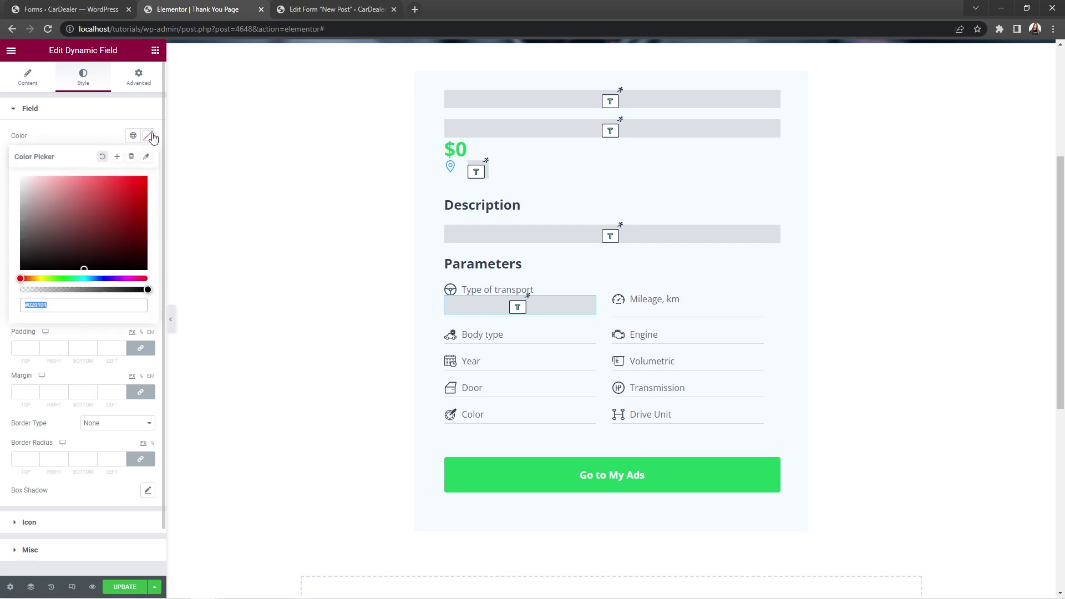
{"action": "key", "text": "ctrl+v"}
{"action": "left_click", "coordinate": [151, 137]}
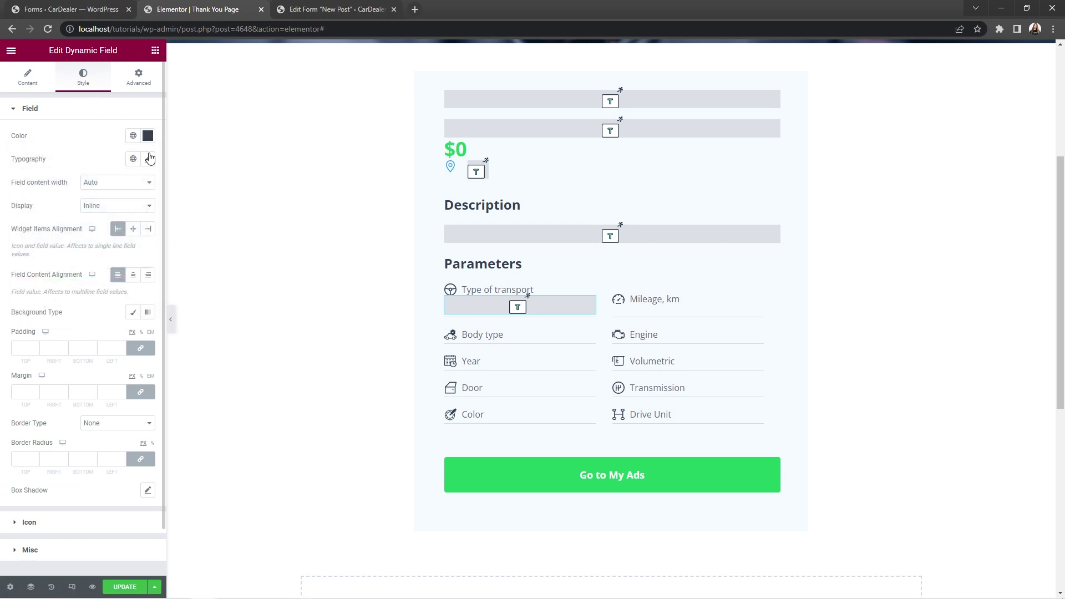
{"action": "left_click", "coordinate": [148, 159]}
{"action": "left_click", "coordinate": [142, 212]}
{"action": "type", "text": "open"}
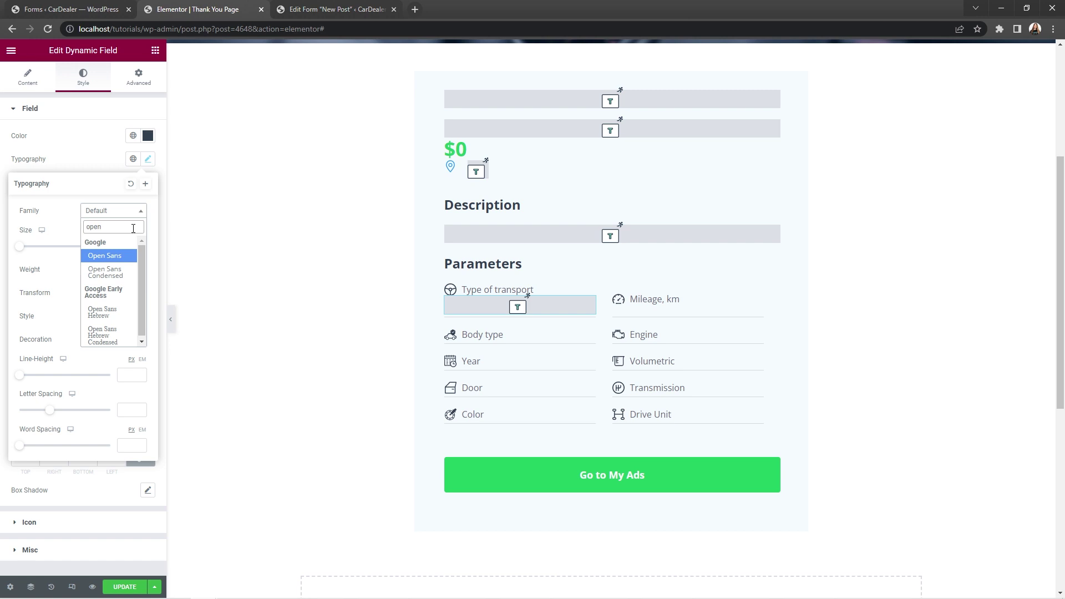
{"action": "left_click", "coordinate": [132, 256]}
{"action": "left_click", "coordinate": [133, 246]}
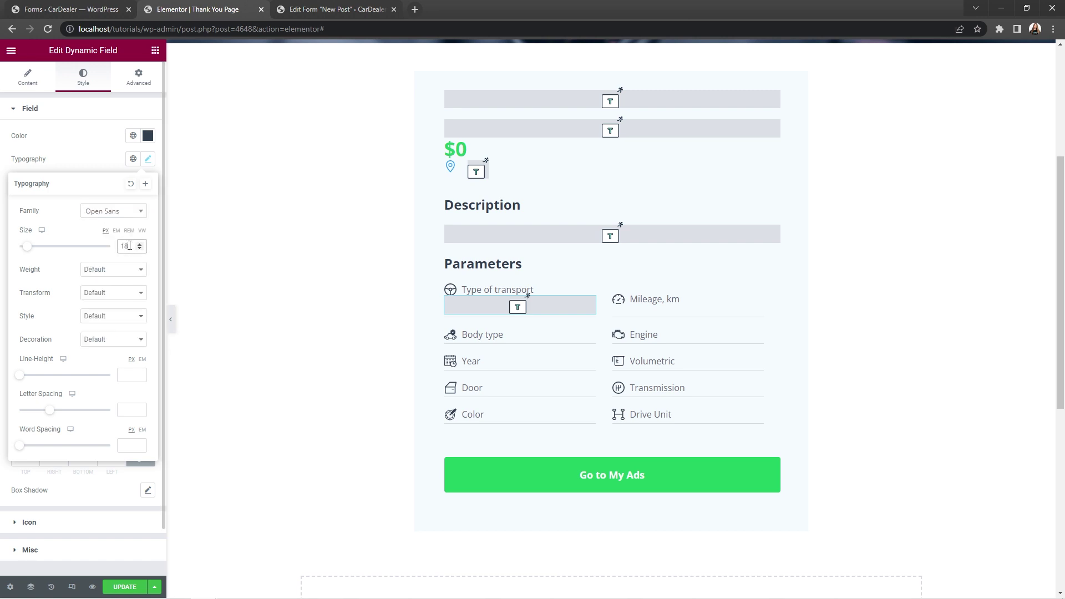
{"action": "left_click", "coordinate": [128, 269]}
{"action": "left_click", "coordinate": [127, 308]}
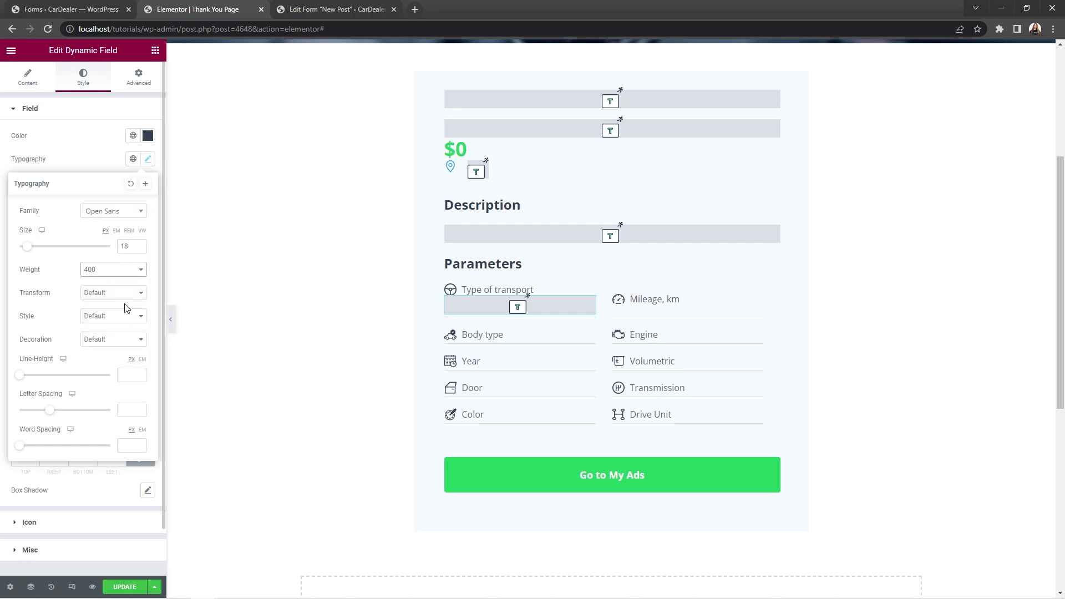
{"action": "left_click", "coordinate": [127, 374]}
{"action": "type", "text": "1.5"}
Step: Set the field's Advanced width to Inline (auto)
{"action": "left_click", "coordinate": [142, 81]}
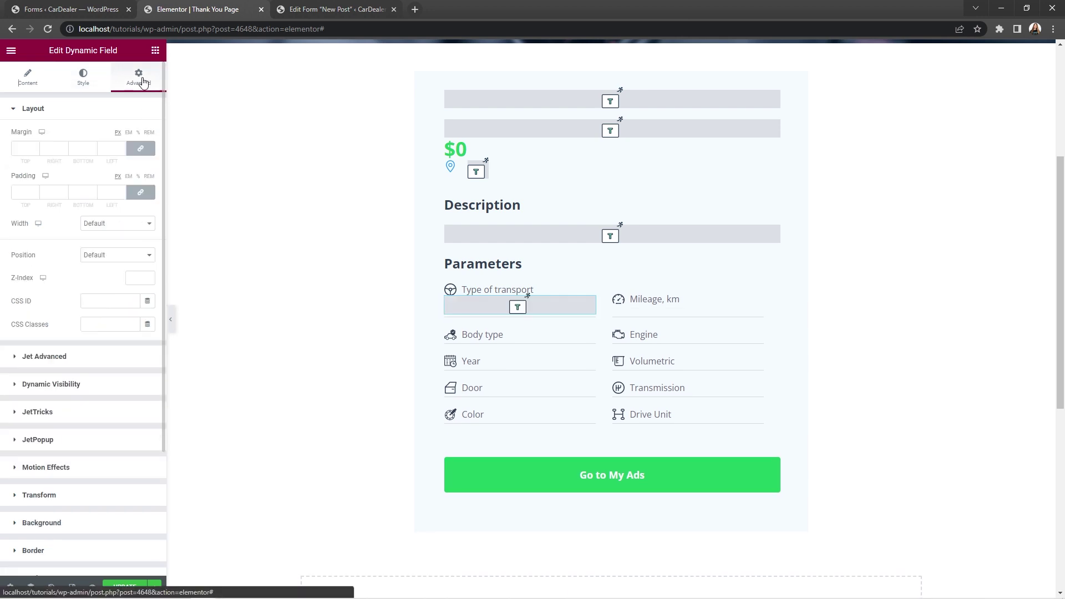
{"action": "left_click", "coordinate": [148, 223]}
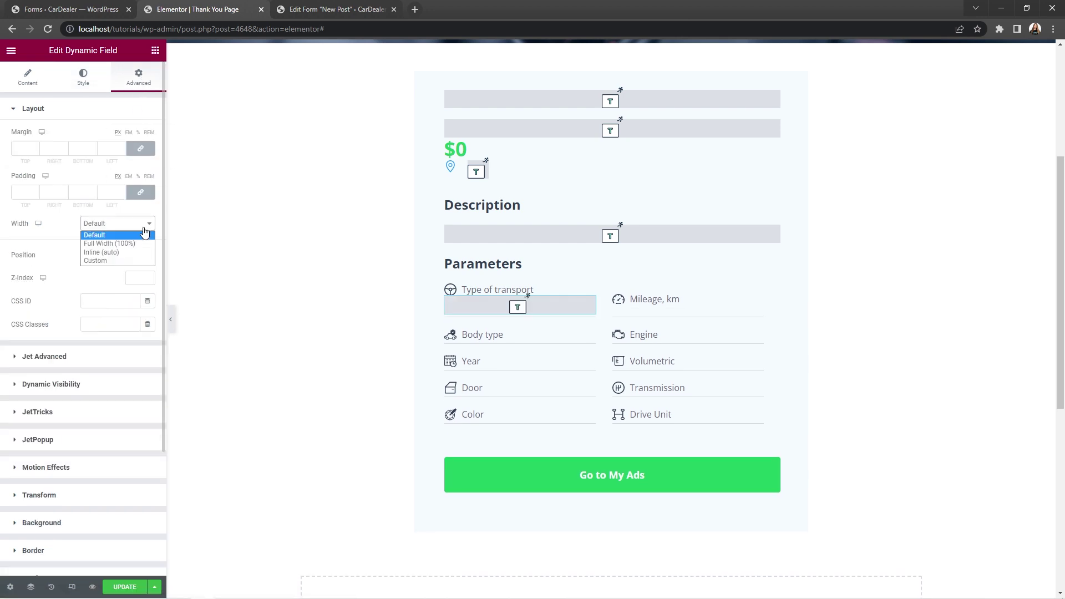
{"action": "left_click", "coordinate": [139, 250]}
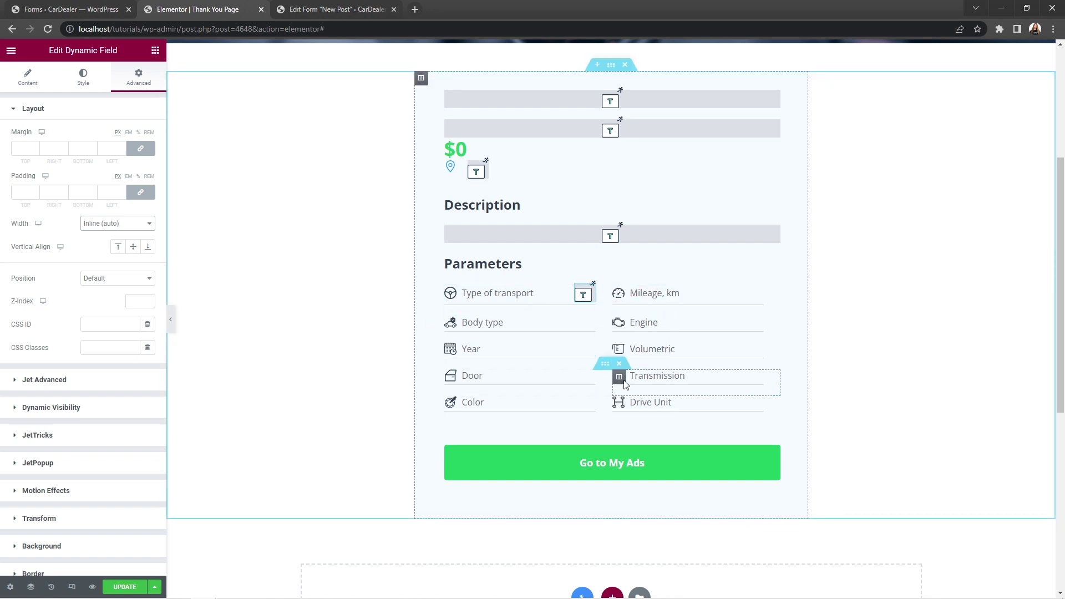
Step: Duplicate the Type of transport dynamic field nine times for the remaining parameters
{"action": "right_click", "coordinate": [584, 299]}
{"action": "left_click", "coordinate": [604, 318]}
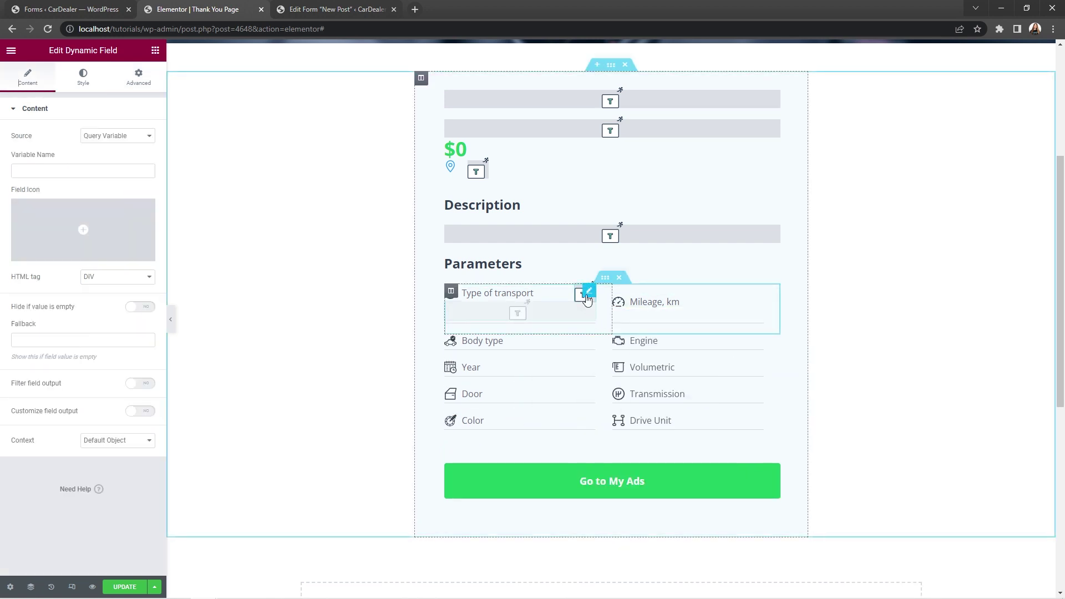
{"action": "right_click", "coordinate": [586, 292]}
{"action": "left_click", "coordinate": [616, 310]}
{"action": "right_click", "coordinate": [593, 303]}
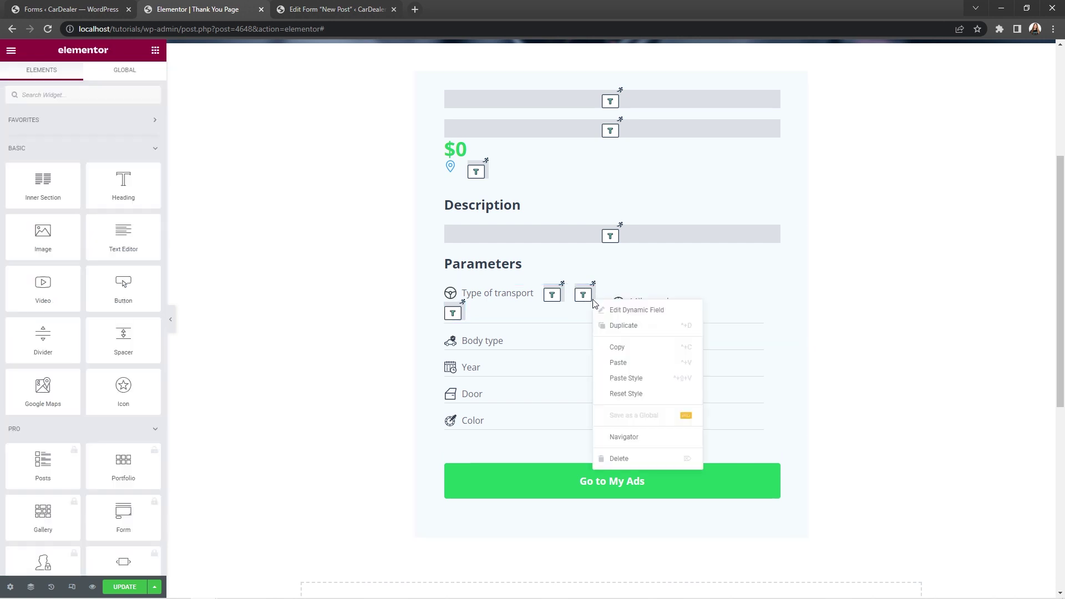
{"action": "left_click", "coordinate": [613, 325]}
{"action": "right_click", "coordinate": [589, 314]}
{"action": "left_click", "coordinate": [604, 337]}
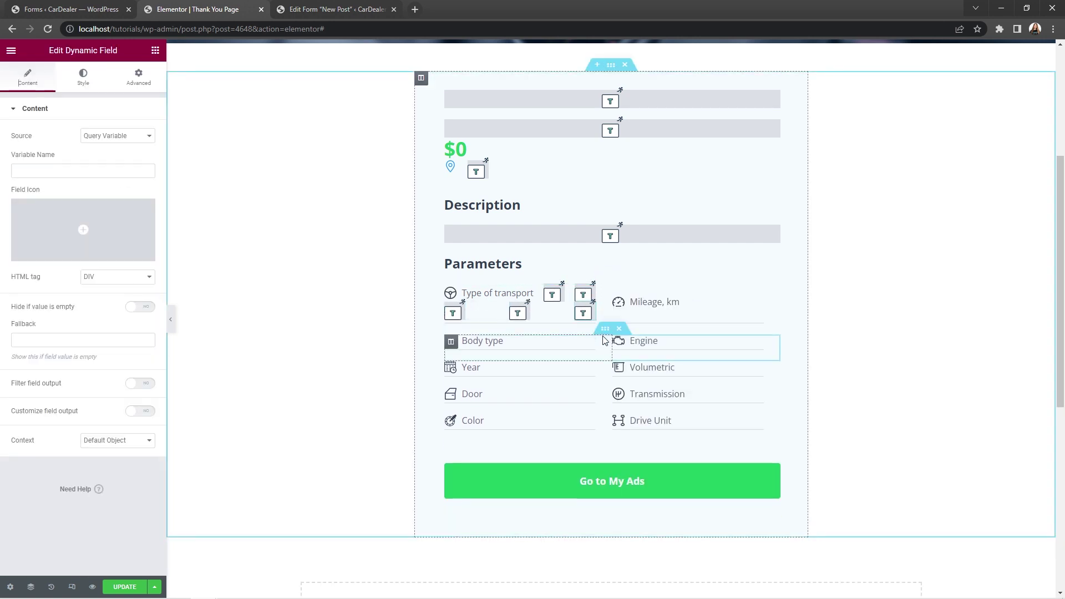
{"action": "right_click", "coordinate": [589, 314]}
{"action": "left_click", "coordinate": [603, 338]}
{"action": "right_click", "coordinate": [584, 315]}
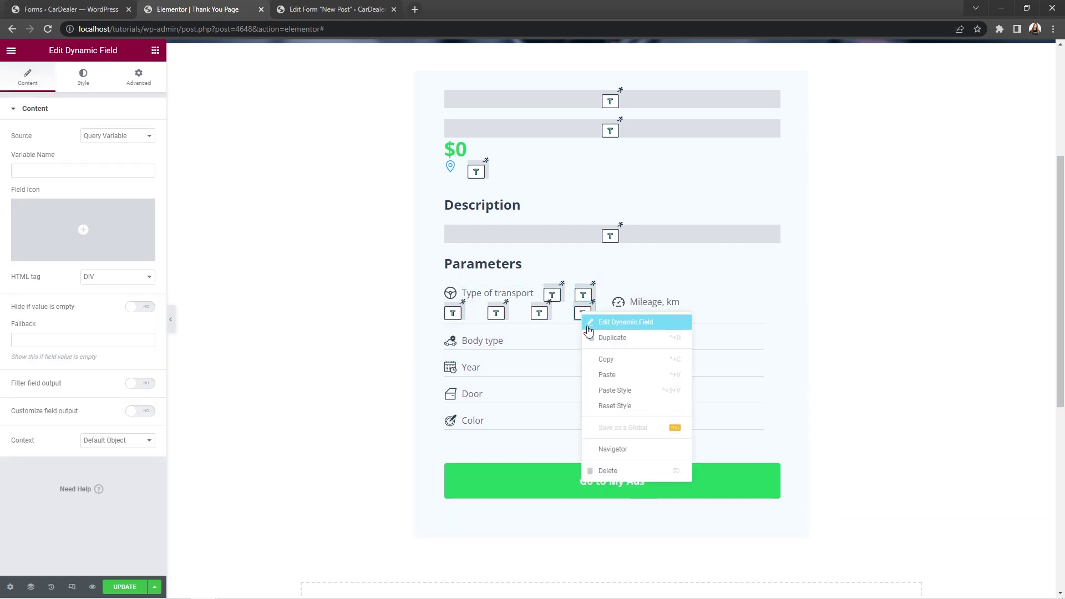
{"action": "left_click", "coordinate": [590, 336]}
{"action": "right_click", "coordinate": [590, 314]}
{"action": "left_click", "coordinate": [596, 339]}
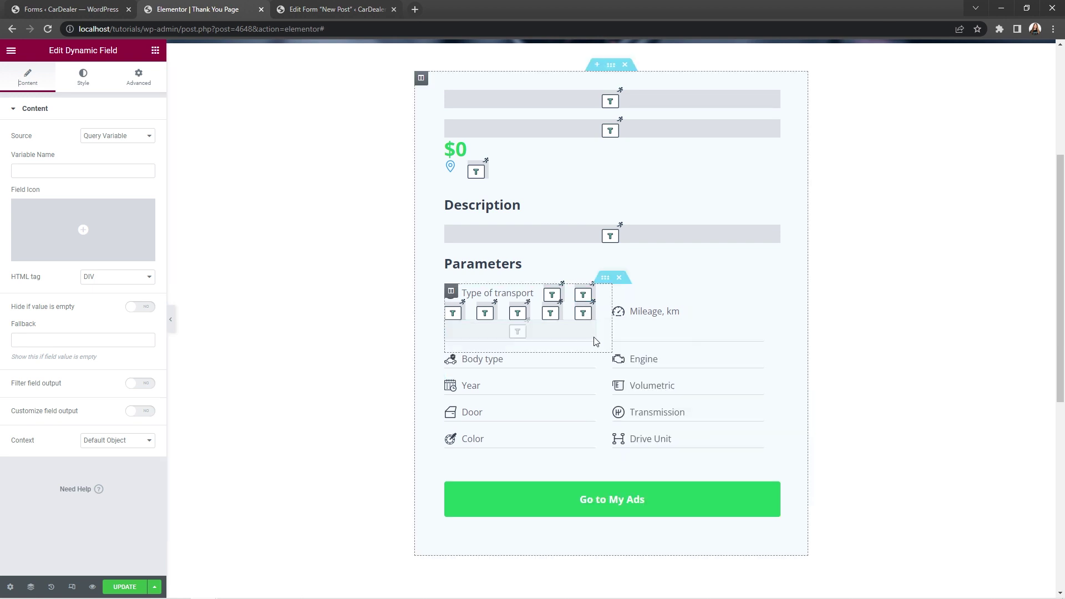
{"action": "right_click", "coordinate": [584, 312]}
{"action": "left_click", "coordinate": [597, 337]}
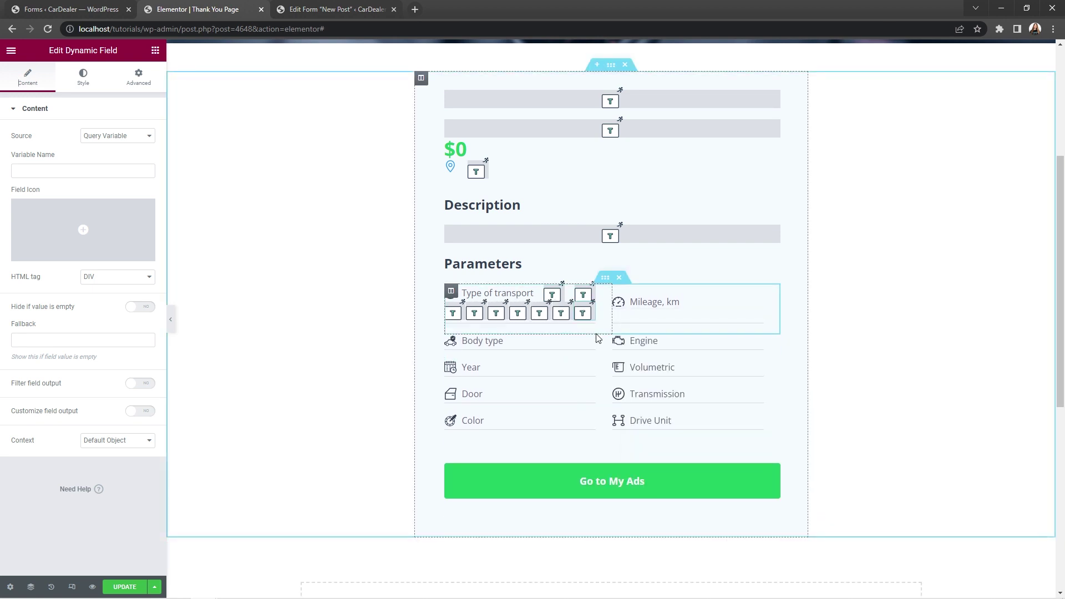
{"action": "right_click", "coordinate": [584, 314]}
{"action": "left_click", "coordinate": [598, 338]}
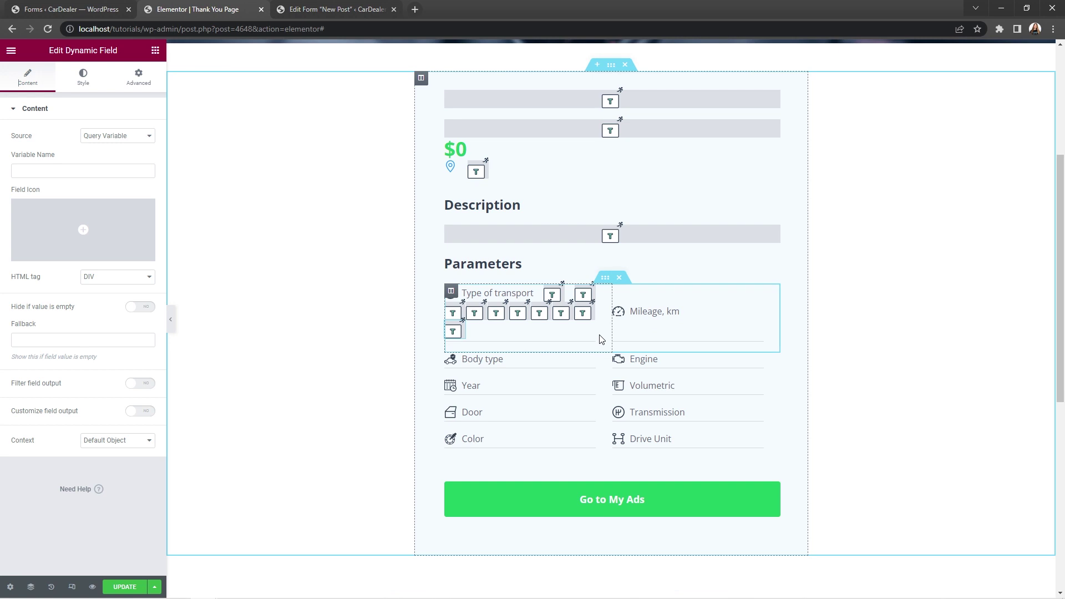
Step: Drag the field copies into the Mileage, Engine, Year, Door and other parameter rows
{"action": "left_click_drag", "start_coordinate": [586, 294], "coordinate": [630, 349]}
{"action": "left_click_drag", "start_coordinate": [583, 314], "coordinate": [474, 361]}
{"action": "left_click_drag", "start_coordinate": [583, 295], "coordinate": [476, 438]}
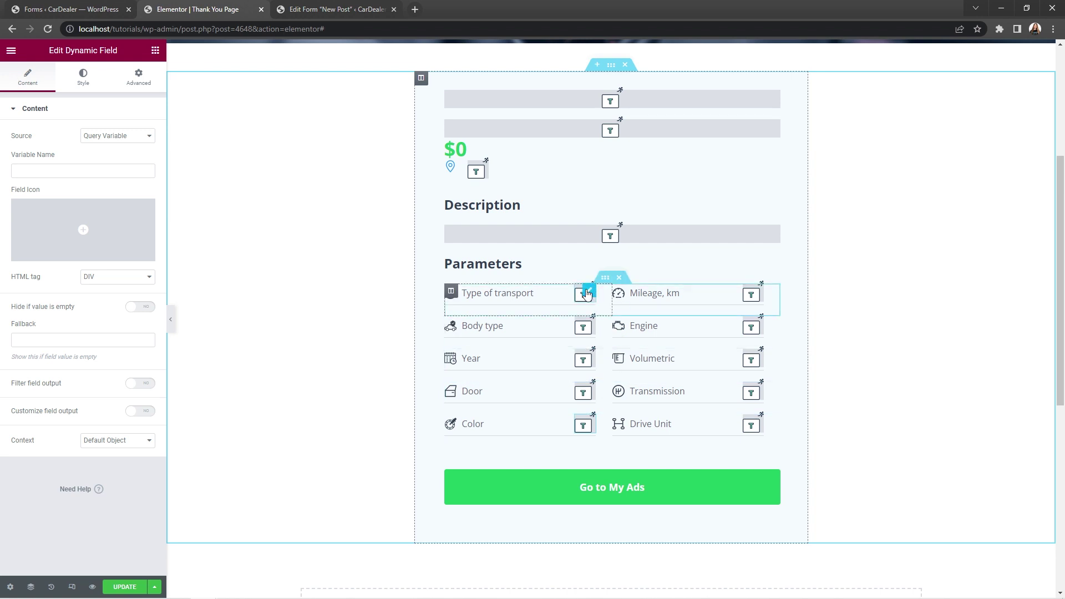
{"action": "left_click", "coordinate": [587, 294]}
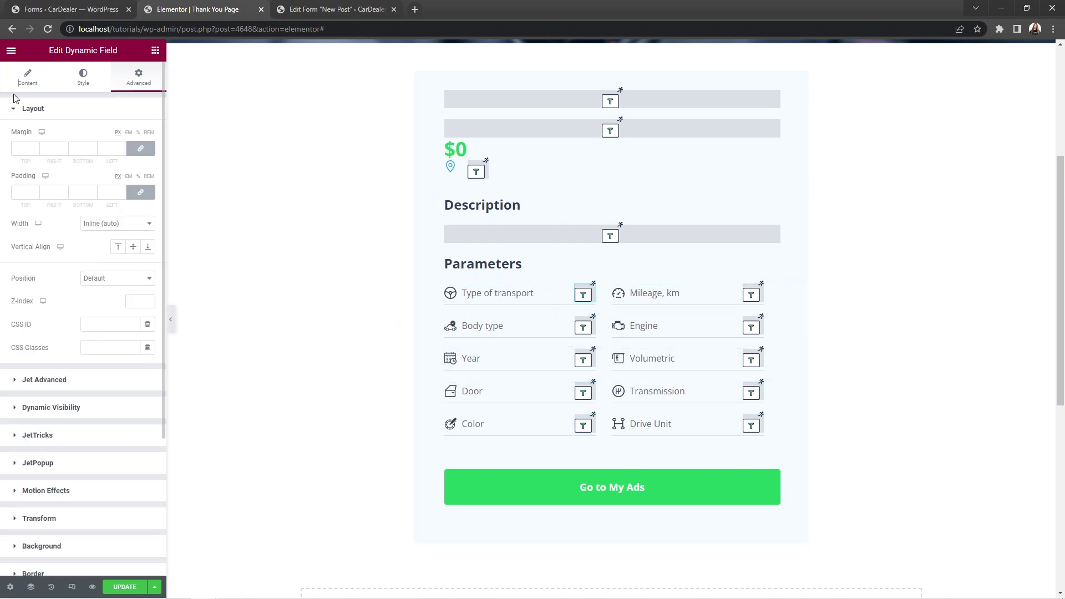
Step: Copy _transport_type from the form and paste it as the selected field's Variable Name
{"action": "left_click", "coordinate": [23, 78]}
{"action": "left_click", "coordinate": [348, 11]}
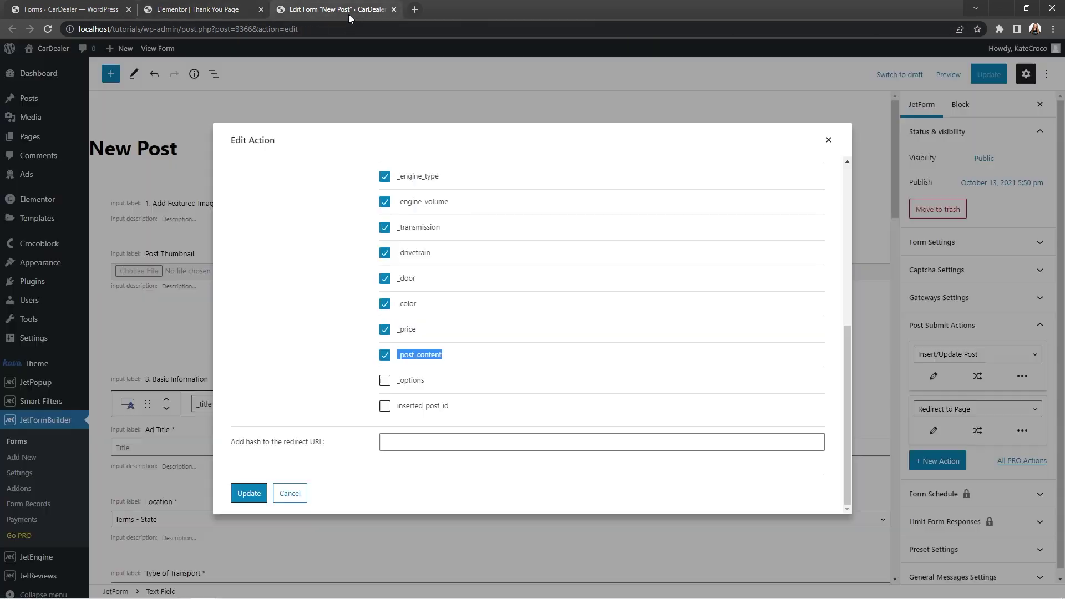
{"action": "scroll", "coordinate": [797, 332], "scroll_direction": "up", "scroll_amount": 3}
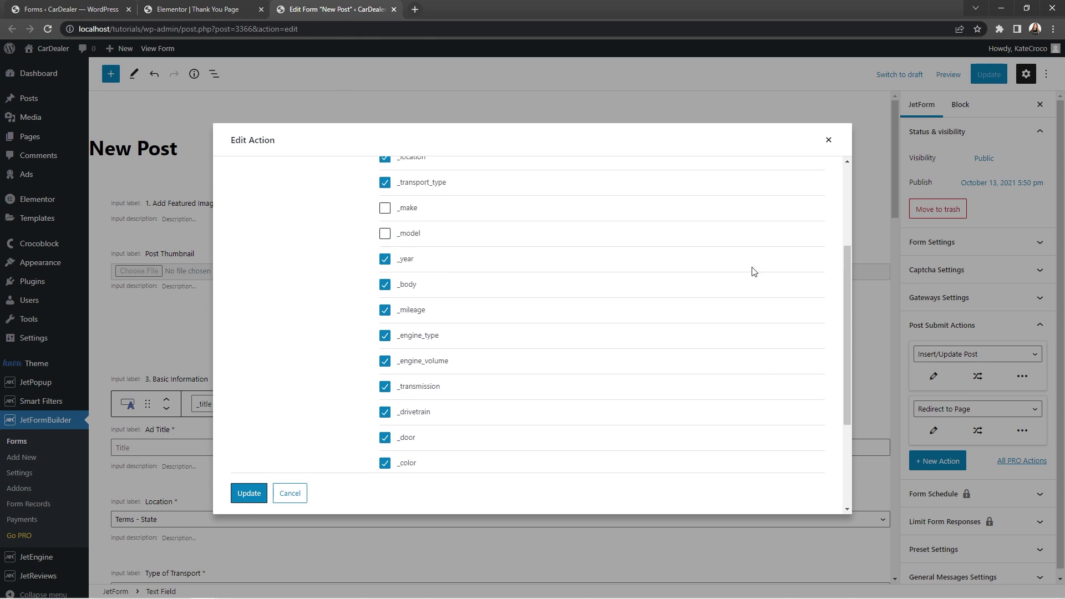
{"action": "left_click_drag", "start_coordinate": [454, 187], "coordinate": [396, 189]}
{"action": "right_click", "coordinate": [398, 190]}
{"action": "left_click", "coordinate": [422, 196]}
{"action": "left_click", "coordinate": [212, 7]}
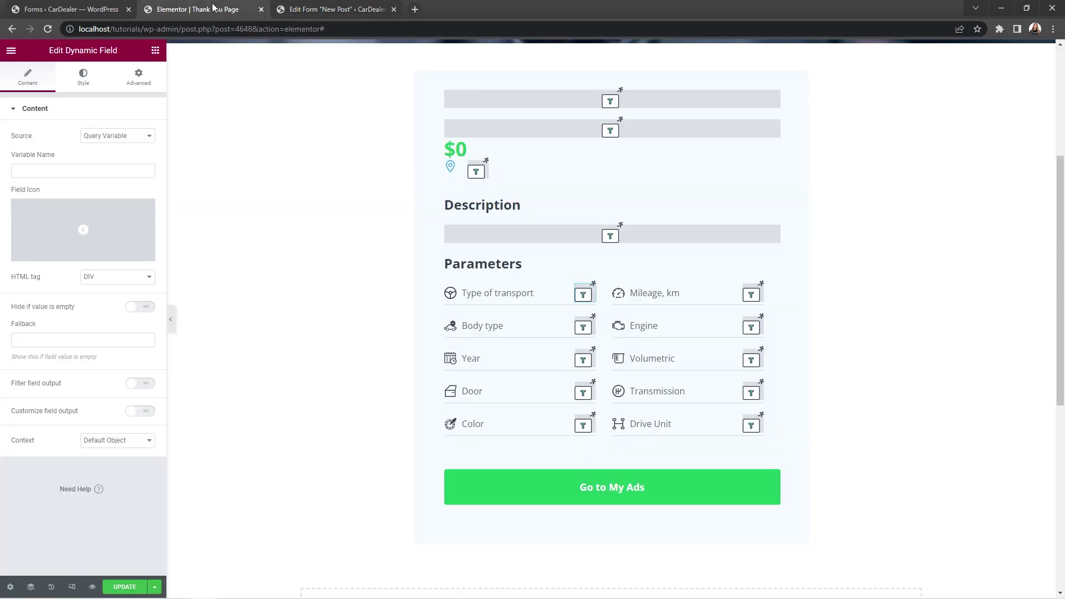
{"action": "left_click", "coordinate": [133, 174]}
{"action": "key", "text": "ctrl+v"}
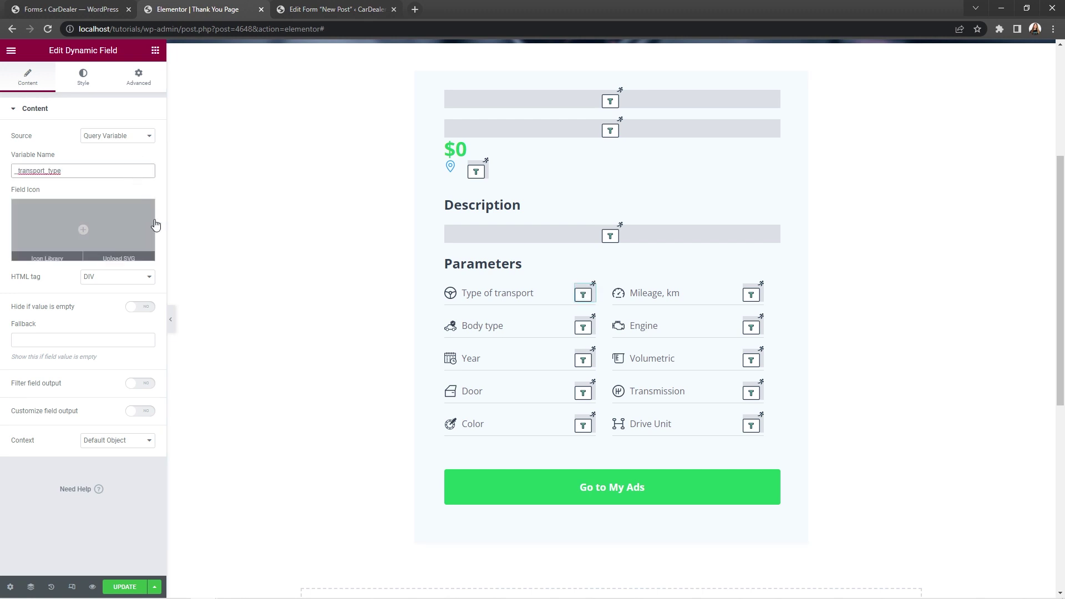
Step: Make Mileage, km read _mileage, formatted as a 0-decimal number with '%s Km'
{"action": "left_click", "coordinate": [757, 292]}
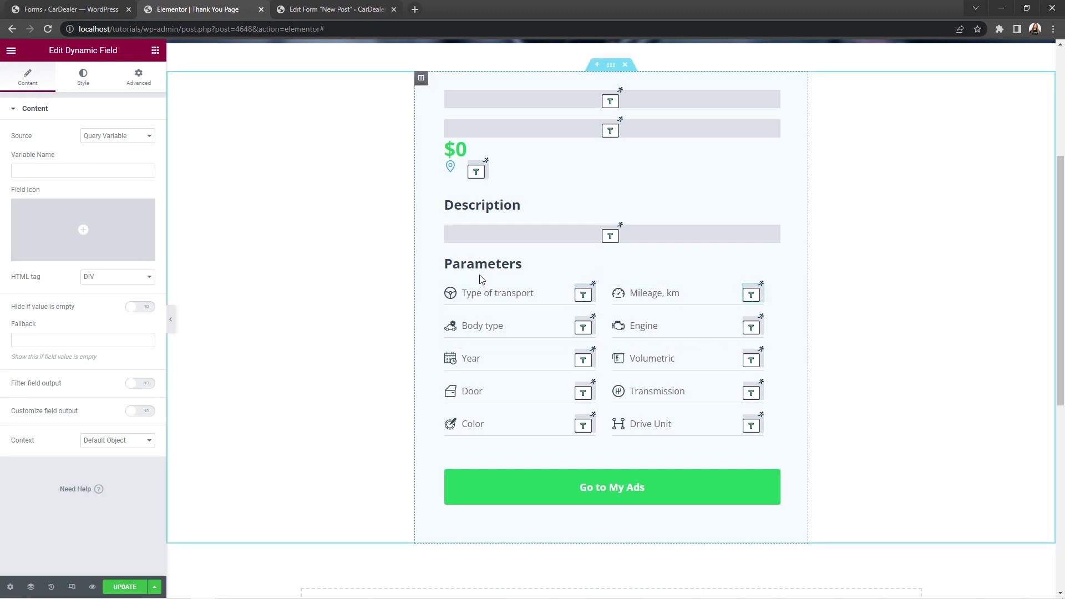
{"action": "left_click", "coordinate": [329, 16]}
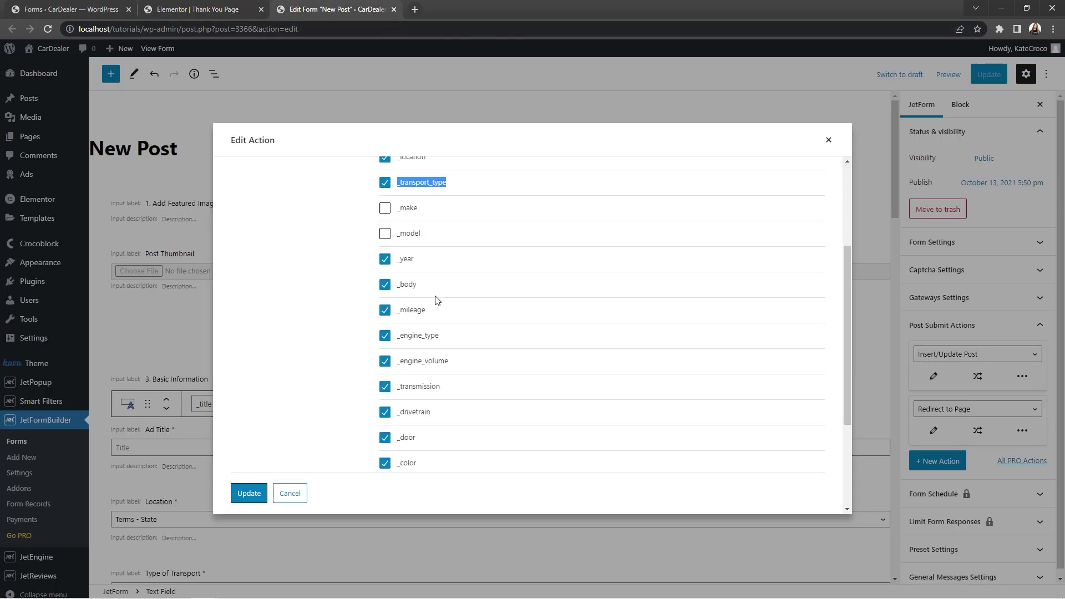
{"action": "double_click", "coordinate": [411, 310]}
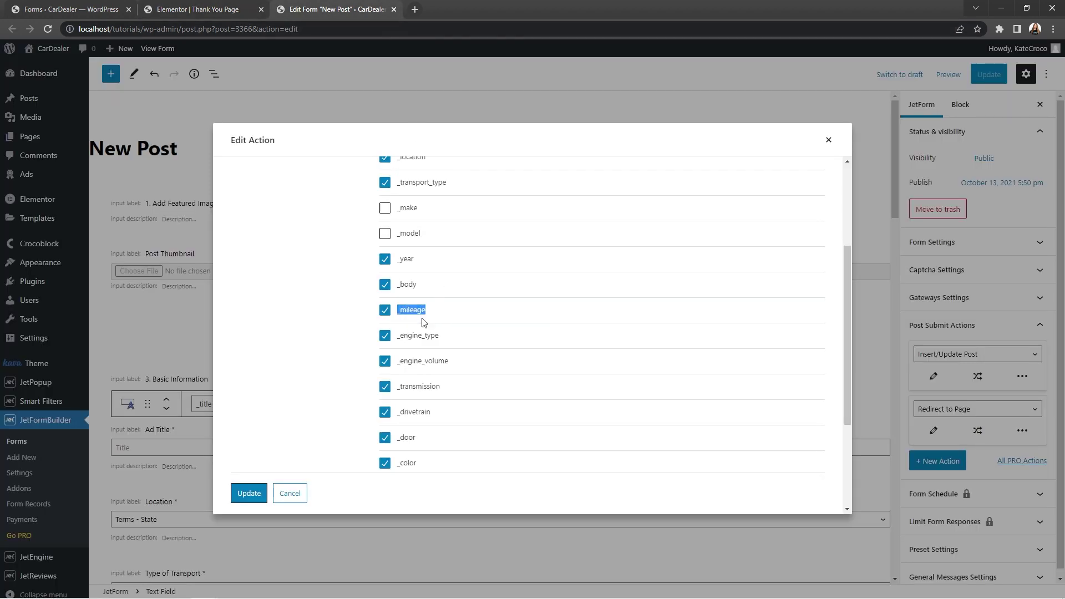
{"action": "left_click", "coordinate": [222, 13]}
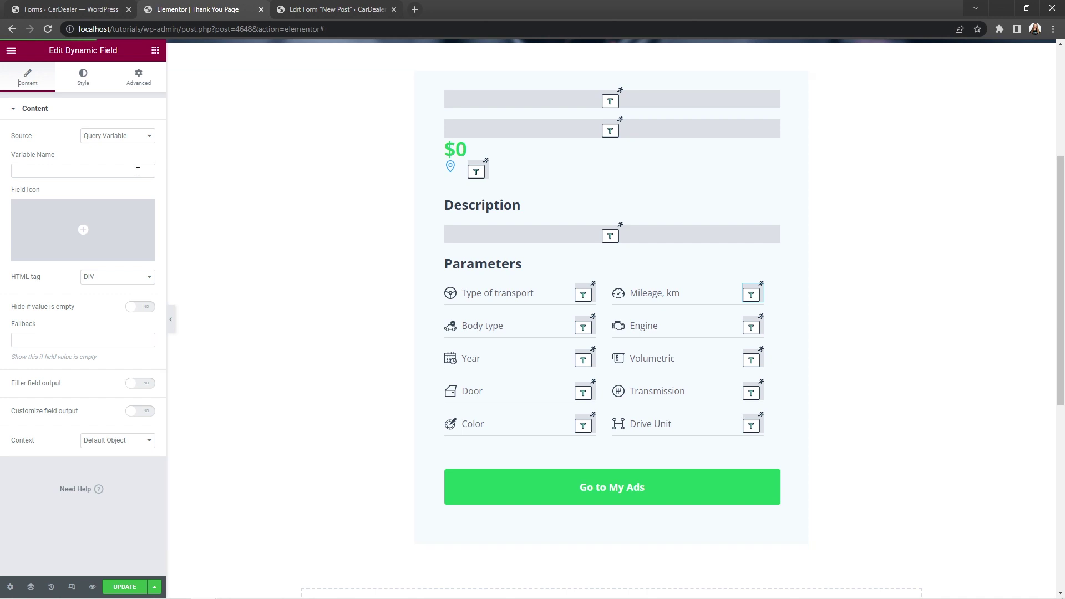
{"action": "left_click", "coordinate": [144, 383]}
{"action": "left_click", "coordinate": [147, 404]}
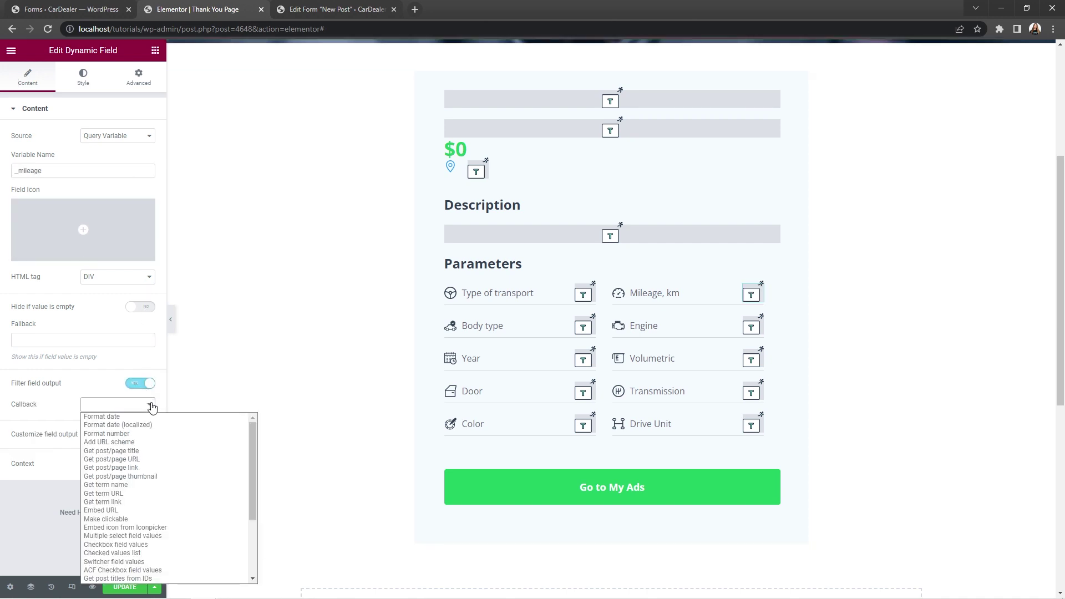
{"action": "left_click", "coordinate": [145, 433]}
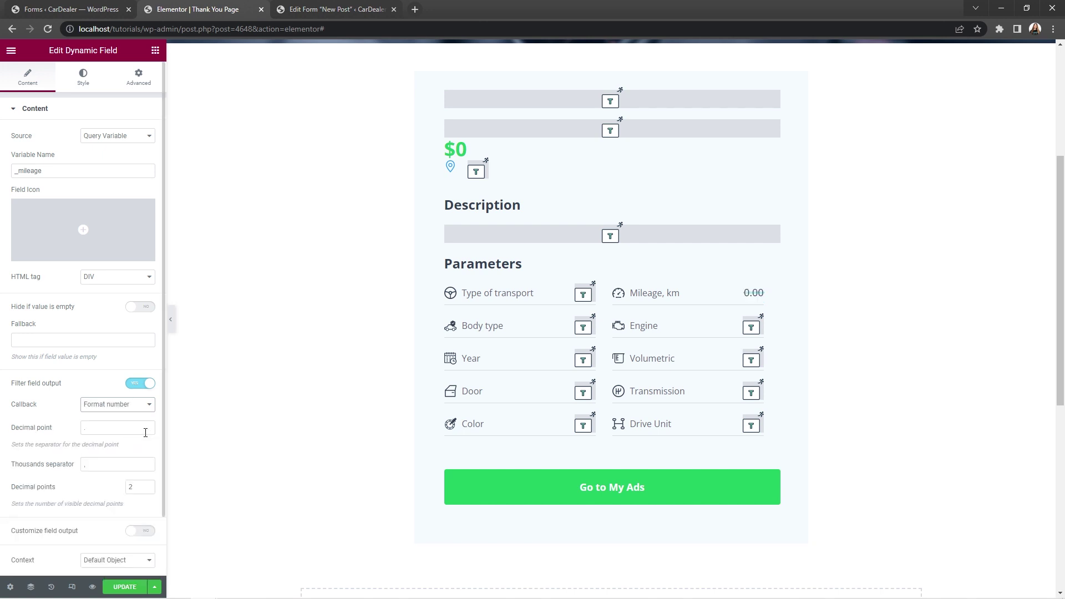
{"action": "left_click", "coordinate": [145, 484]}
{"action": "left_click", "coordinate": [145, 533]}
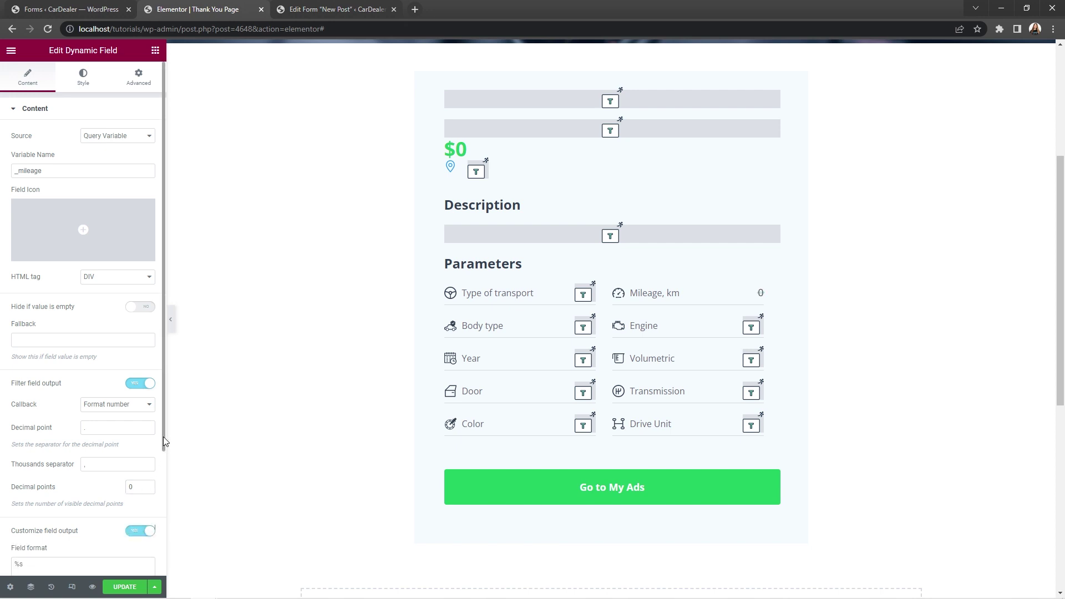
{"action": "left_click_drag", "start_coordinate": [163, 437], "coordinate": [163, 556]}
{"action": "left_click", "coordinate": [106, 415]}
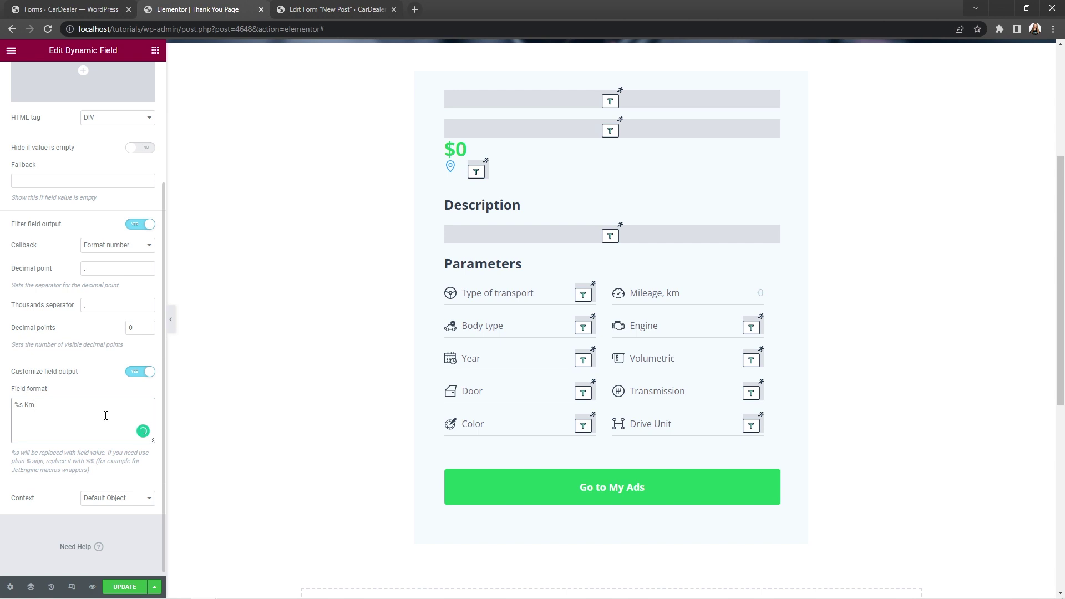
Step: Set Body type to read _body, filtered through glossary labels from the Body Type glossary
{"action": "left_click", "coordinate": [590, 325]}
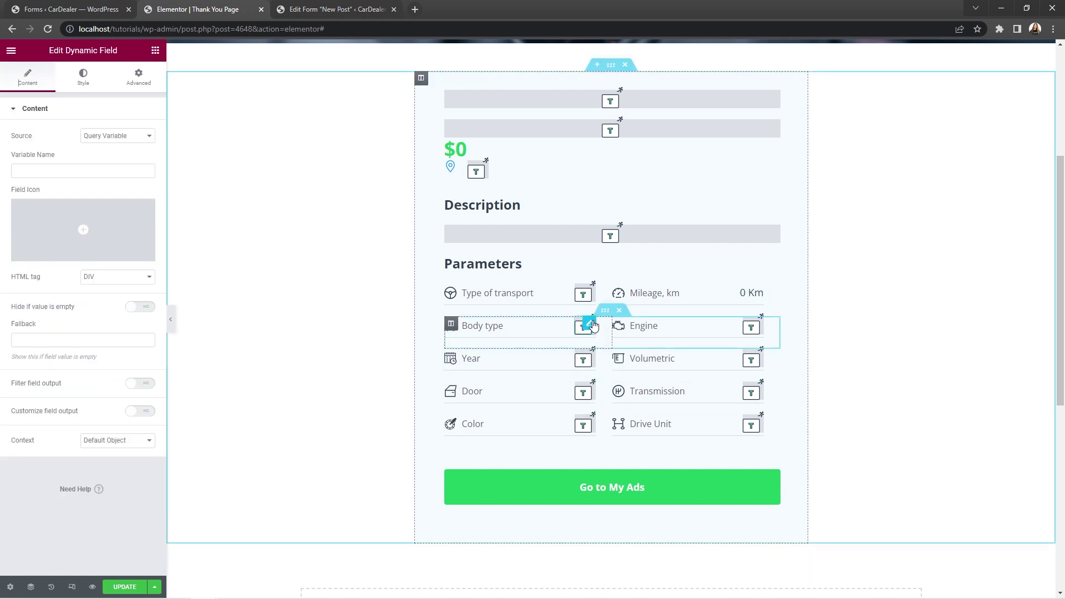
{"action": "left_click", "coordinate": [338, 7]}
{"action": "left_click_drag", "start_coordinate": [415, 285], "coordinate": [410, 284]}
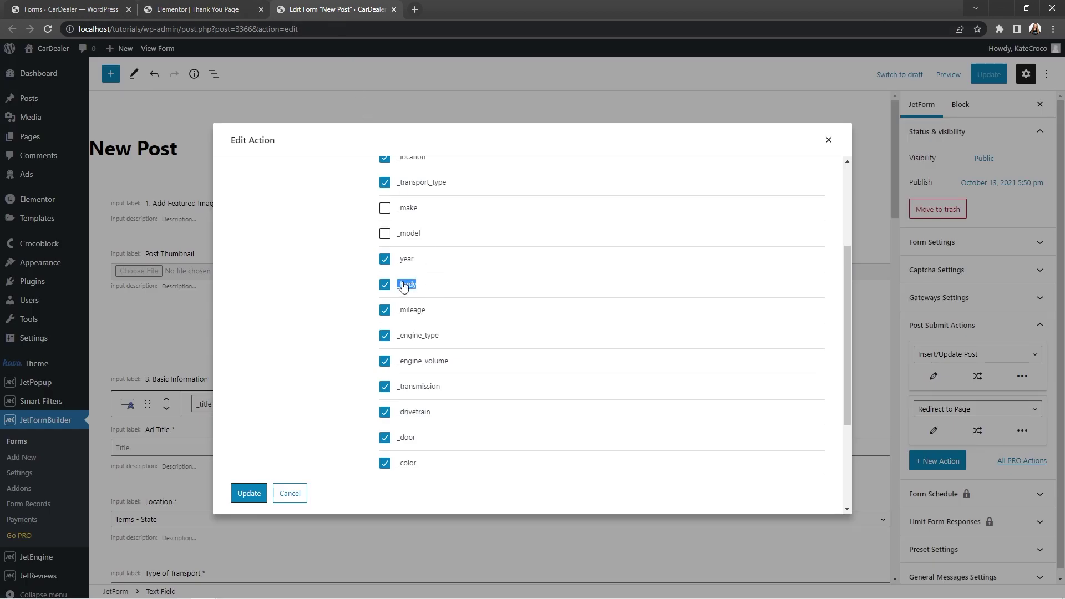
{"action": "right_click", "coordinate": [404, 285]}
{"action": "left_click", "coordinate": [421, 289]}
{"action": "left_click", "coordinate": [203, 10]}
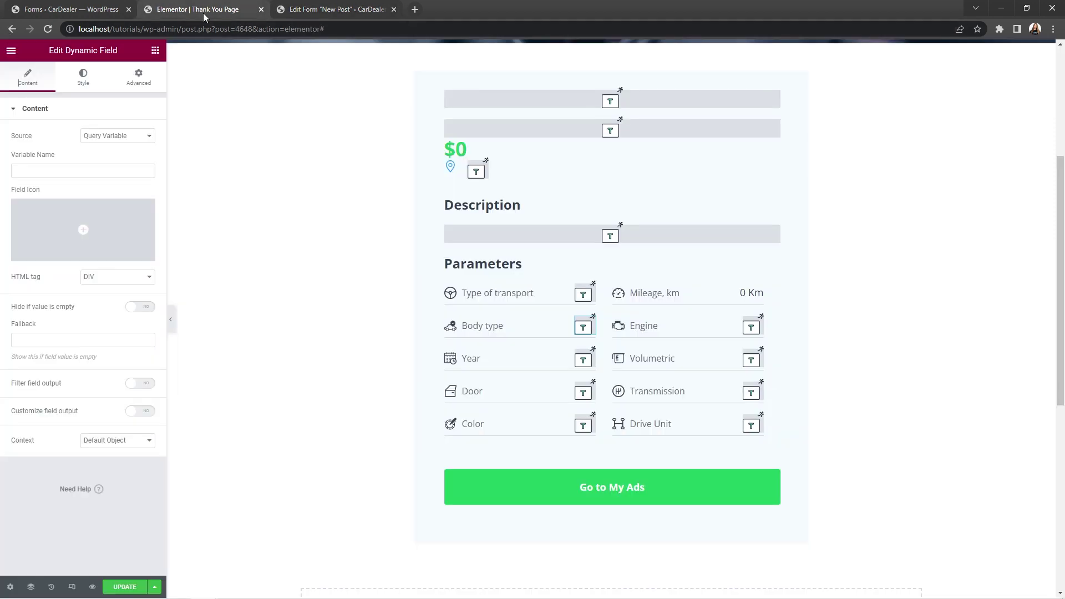
{"action": "left_click", "coordinate": [152, 167]}
{"action": "key", "text": "ctrl+v"}
{"action": "left_click", "coordinate": [146, 383]}
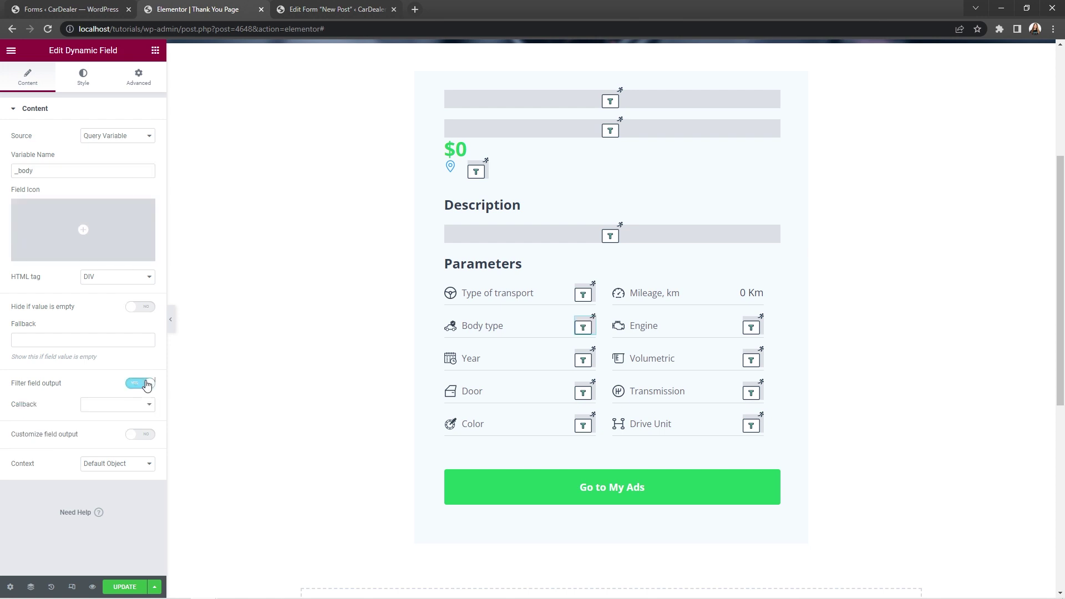
{"action": "left_click", "coordinate": [149, 407]}
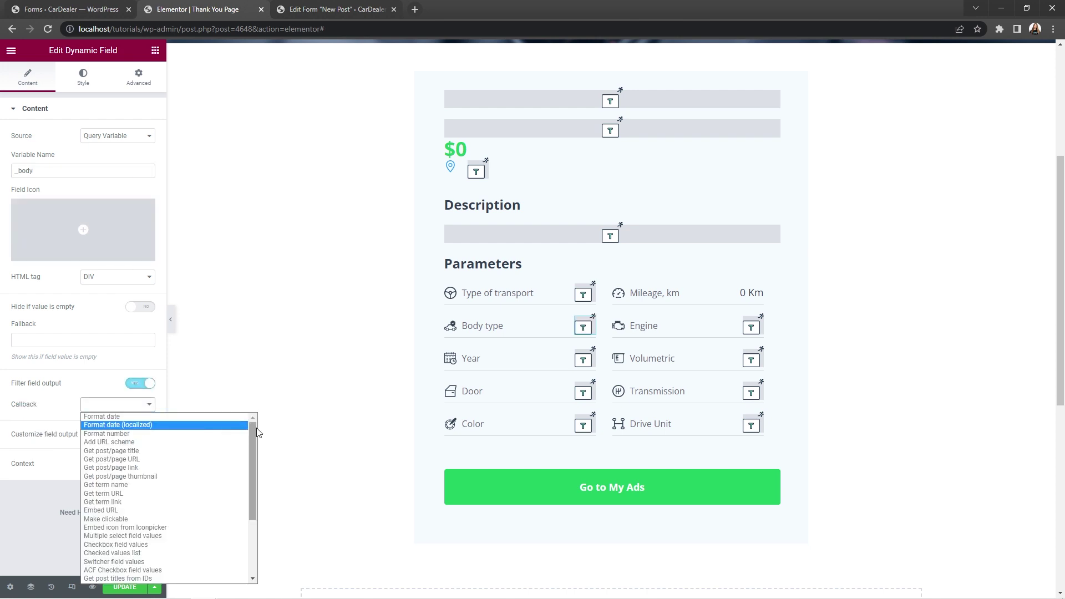
{"action": "left_click_drag", "start_coordinate": [251, 430], "coordinate": [246, 500]}
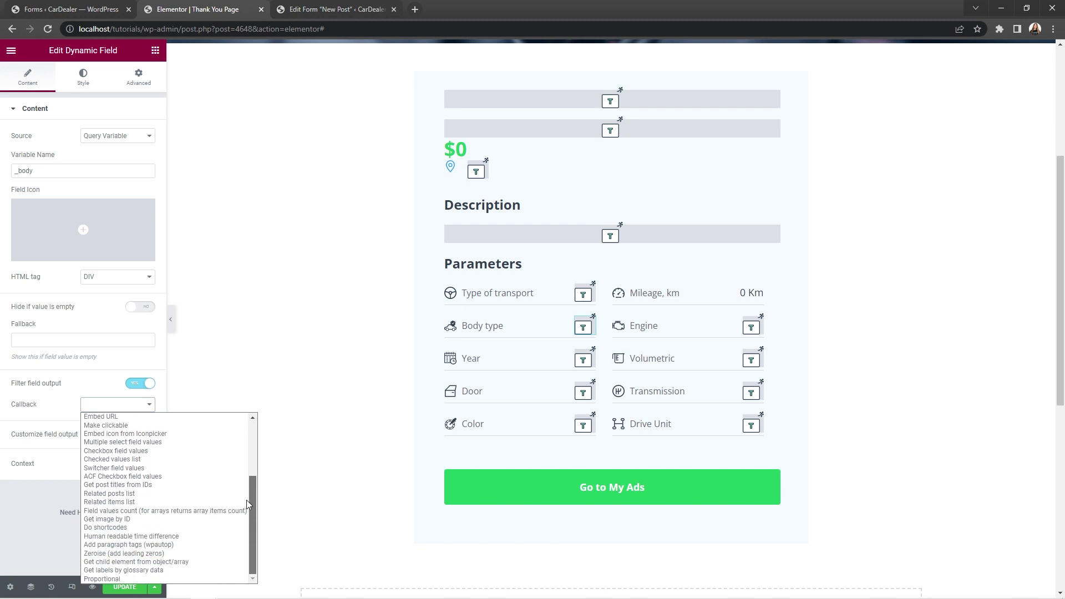
{"action": "left_click", "coordinate": [205, 570]}
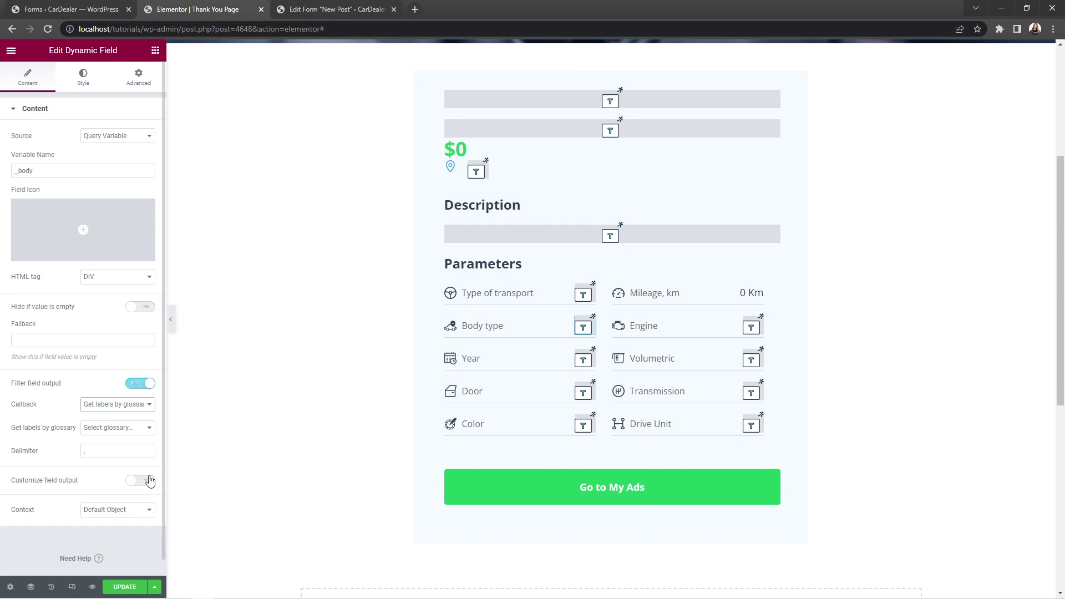
{"action": "left_click", "coordinate": [149, 429]}
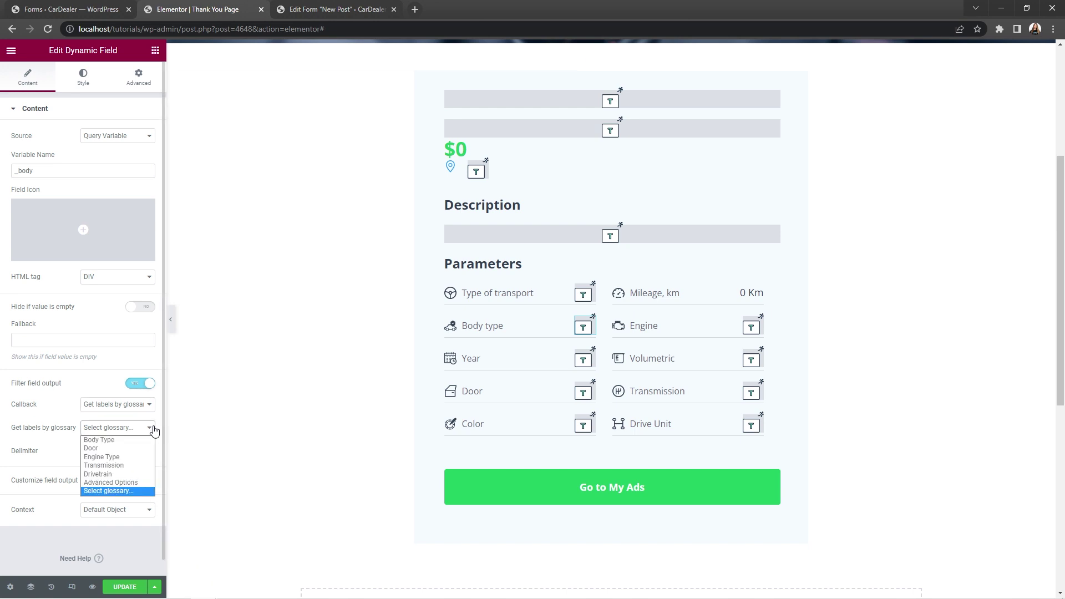
{"action": "left_click", "coordinate": [147, 441]}
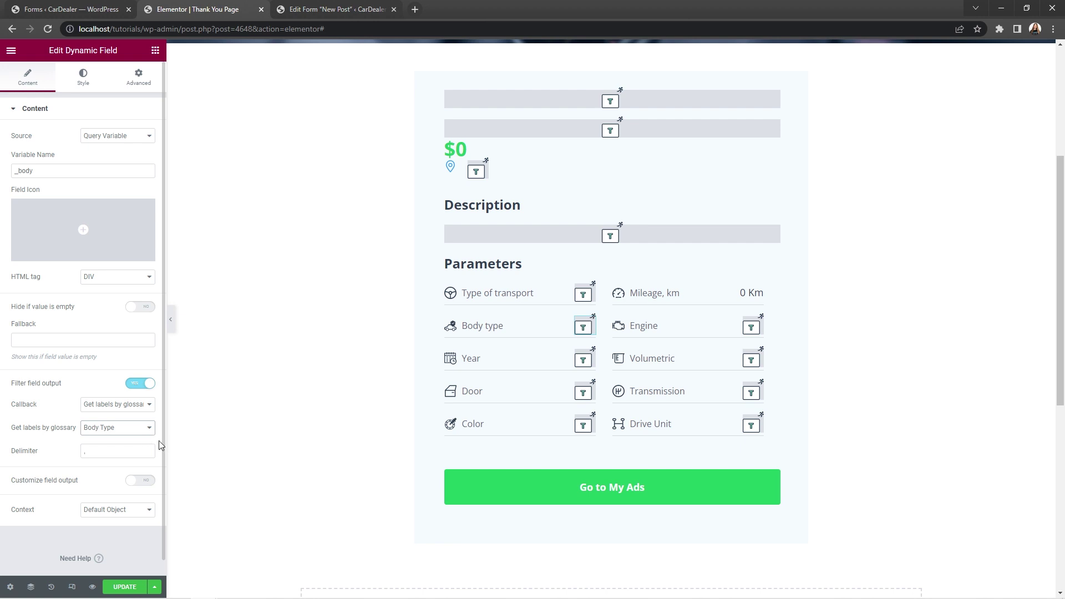
Step: Set Engine to read _engine_type, filtered through glossary labels from the Engine Type glossary
{"action": "left_click", "coordinate": [757, 327]}
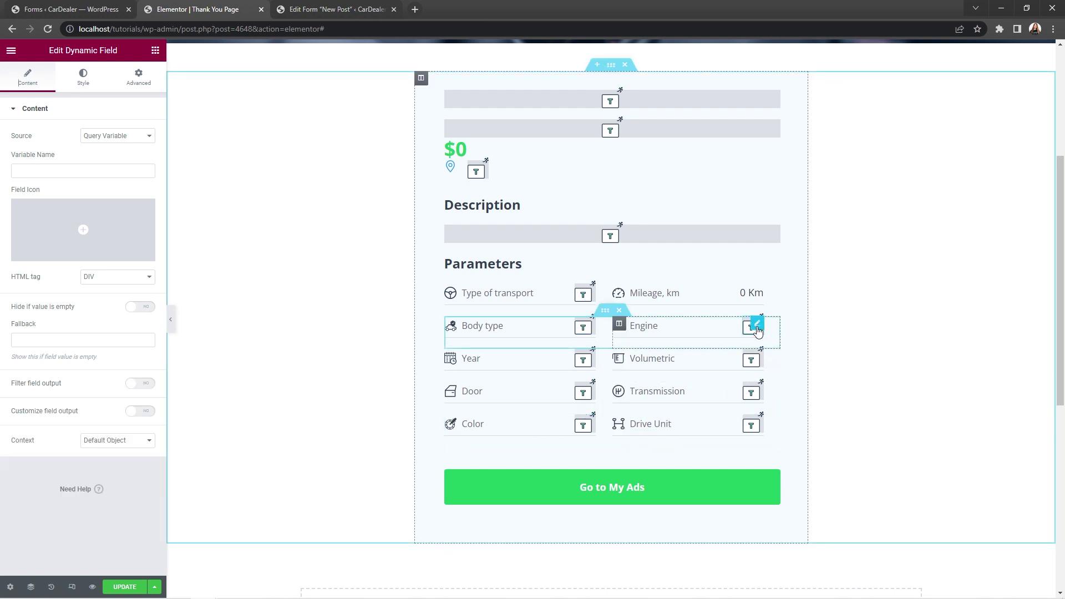
{"action": "left_click", "coordinate": [343, 11]}
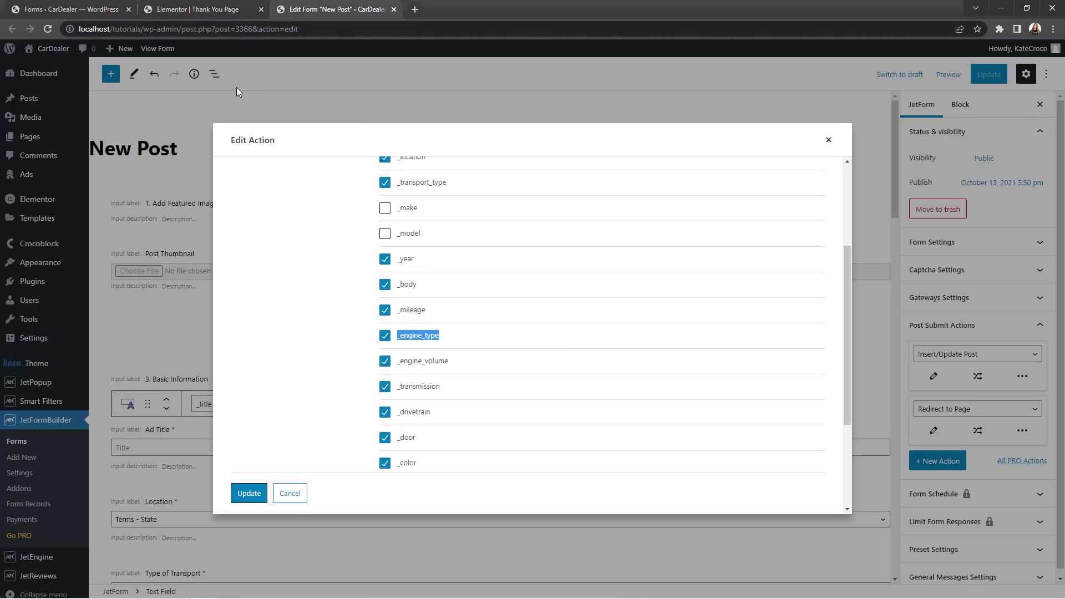
{"action": "left_click", "coordinate": [215, 13]}
{"action": "left_click", "coordinate": [133, 171]}
{"action": "key", "text": "ctrl+v"}
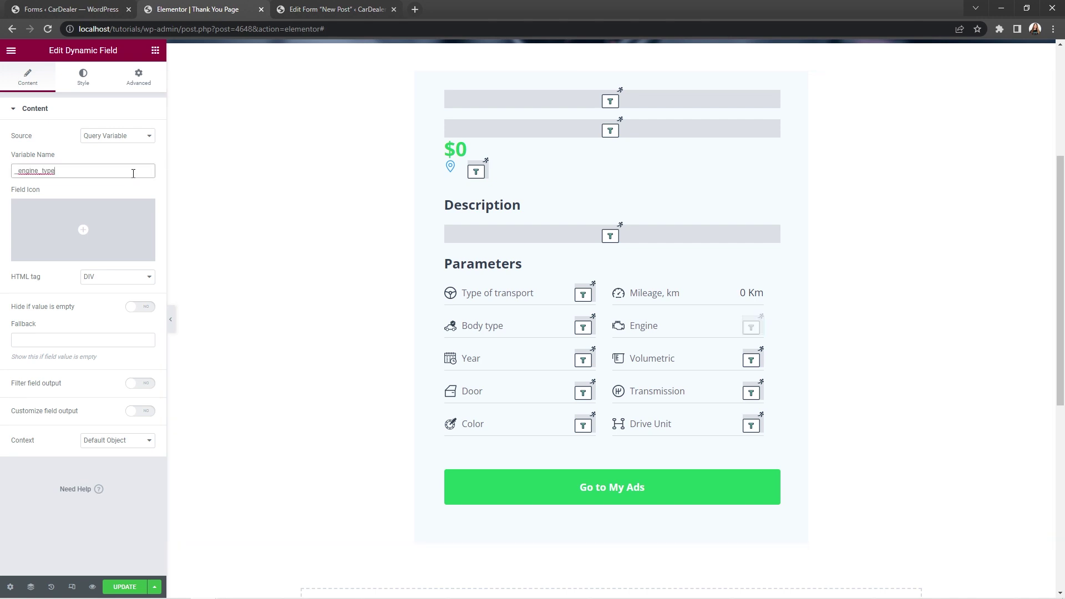
{"action": "left_click", "coordinate": [147, 384]}
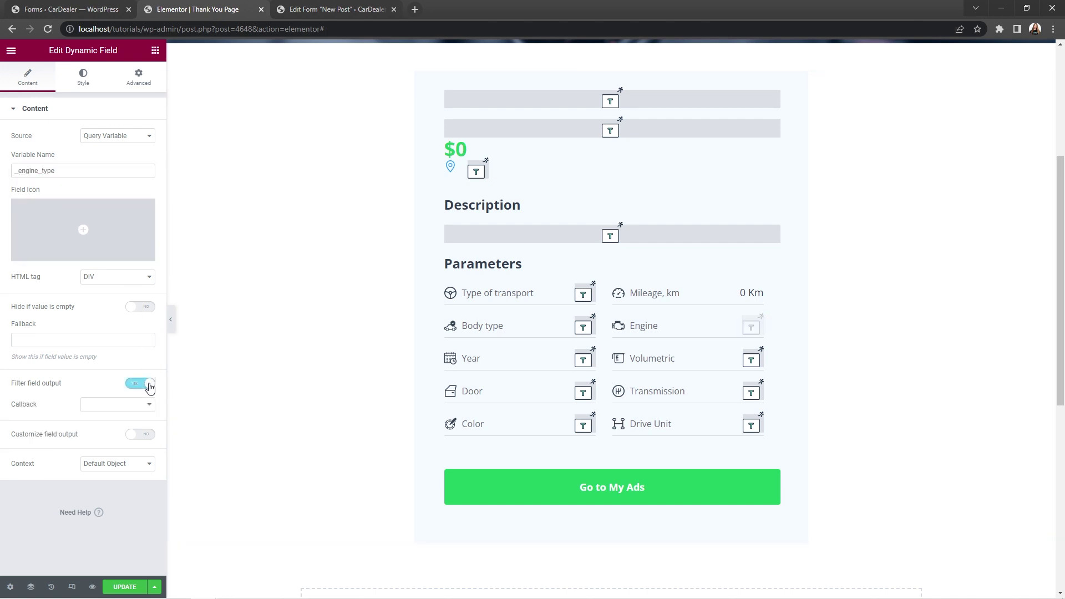
{"action": "left_click", "coordinate": [149, 407]}
{"action": "scroll", "coordinate": [248, 501], "scroll_direction": "down", "scroll_amount": 5}
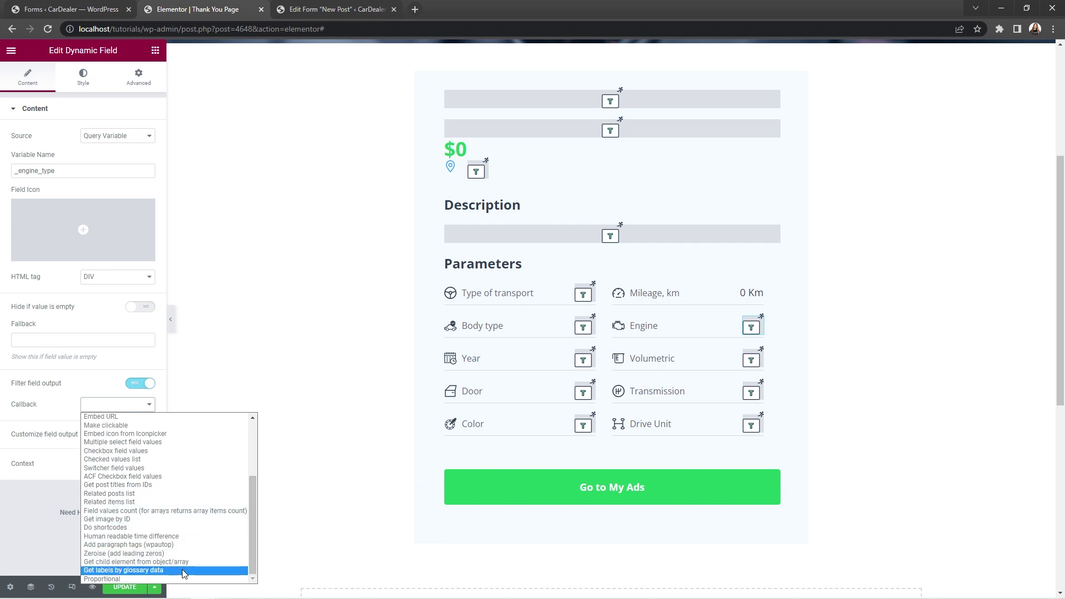
{"action": "left_click", "coordinate": [183, 569]}
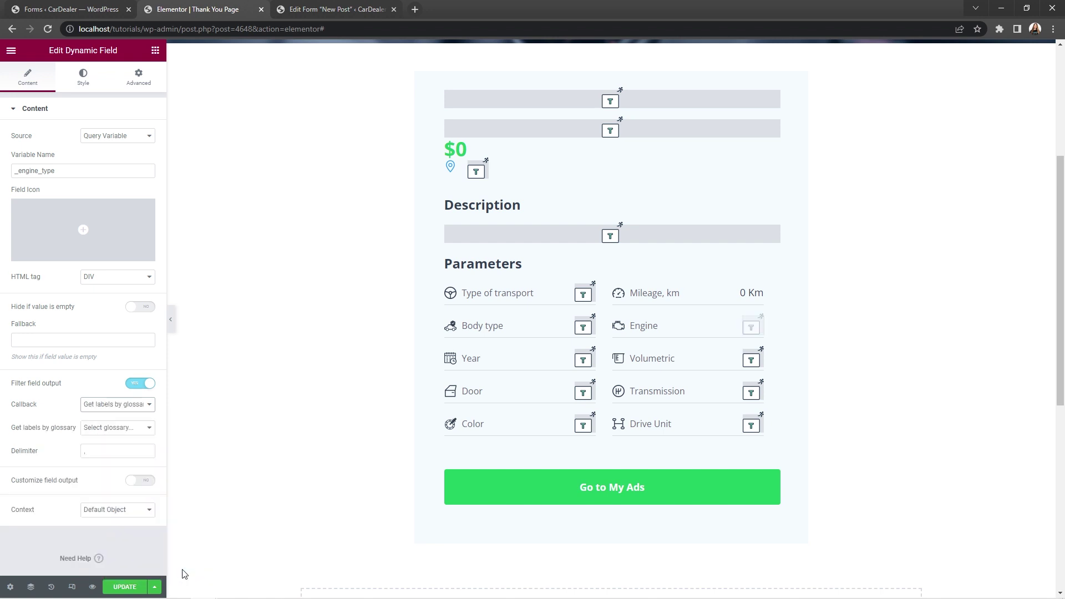
{"action": "left_click", "coordinate": [148, 428]}
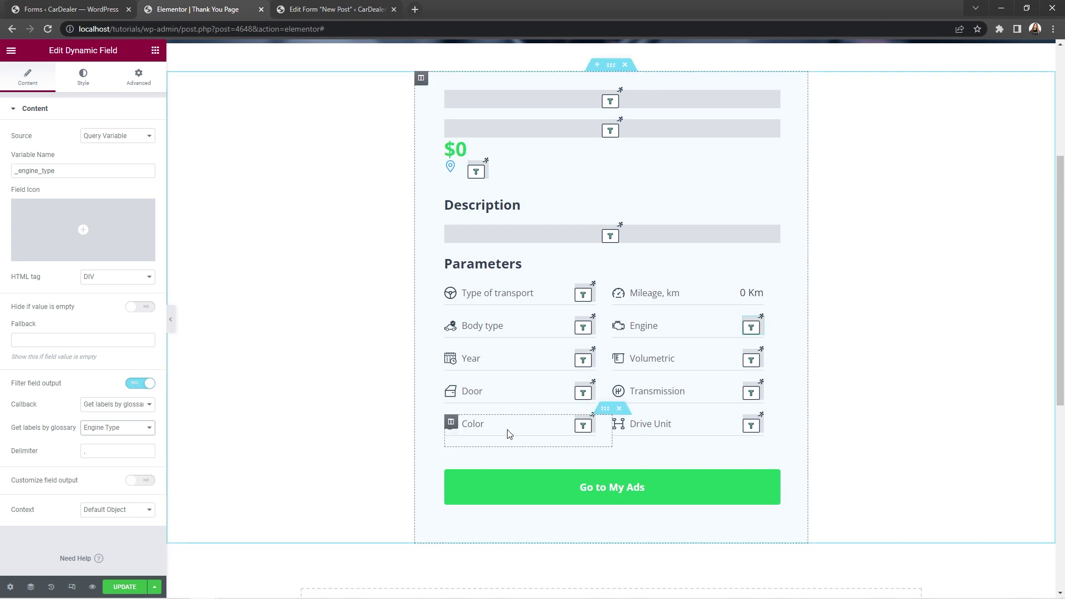
Step: Copy _year from the form and paste it as the Year field's Variable Name
{"action": "left_click", "coordinate": [588, 355]}
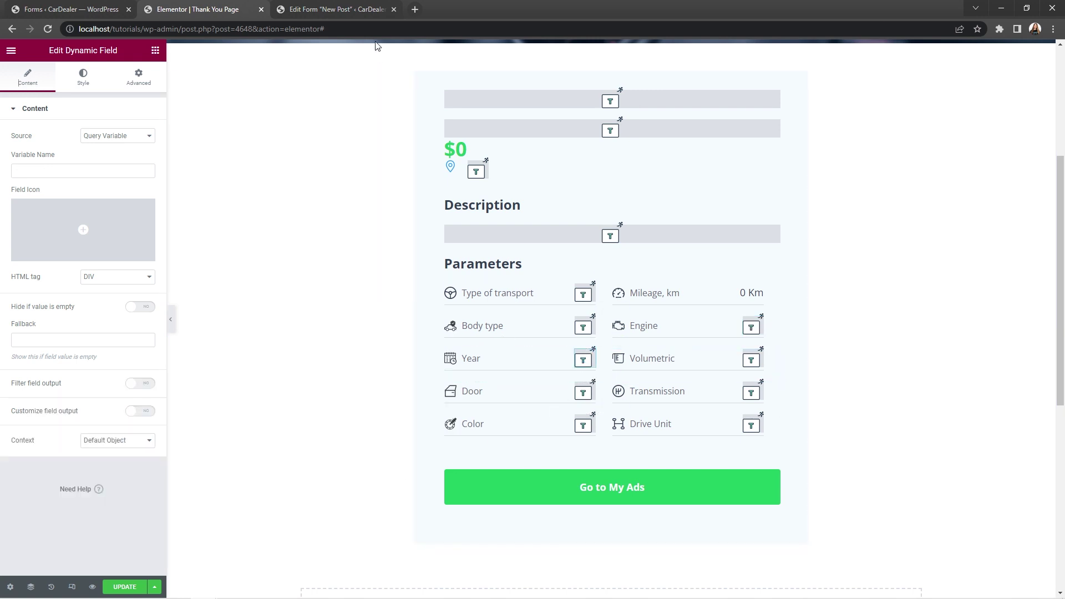
{"action": "left_click", "coordinate": [365, 14]}
{"action": "double_click", "coordinate": [406, 259]}
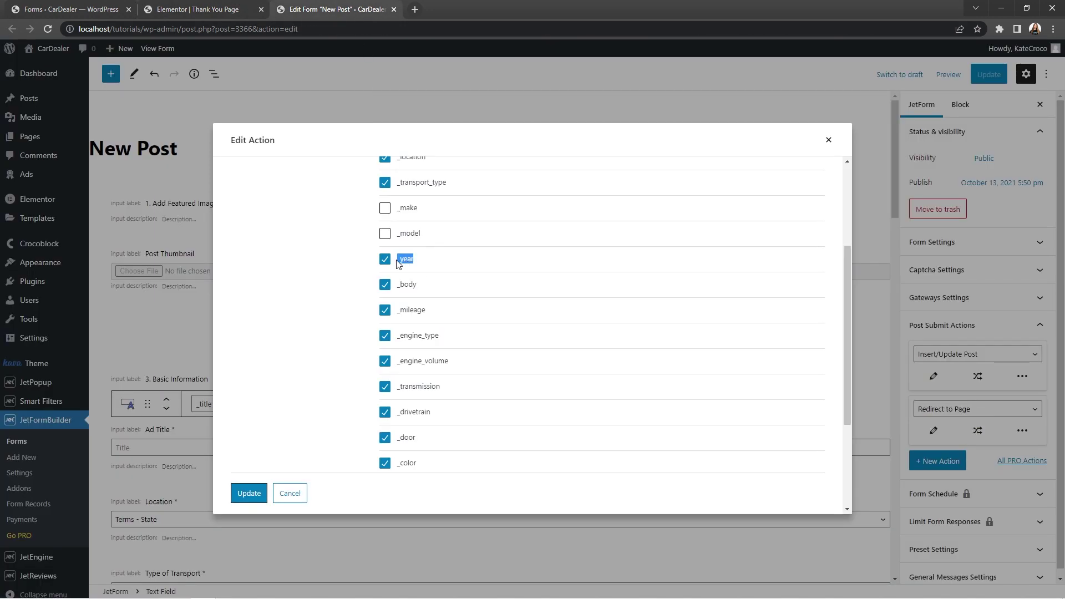
{"action": "right_click", "coordinate": [398, 261]}
{"action": "left_click", "coordinate": [413, 267]}
{"action": "left_click", "coordinate": [200, 10]}
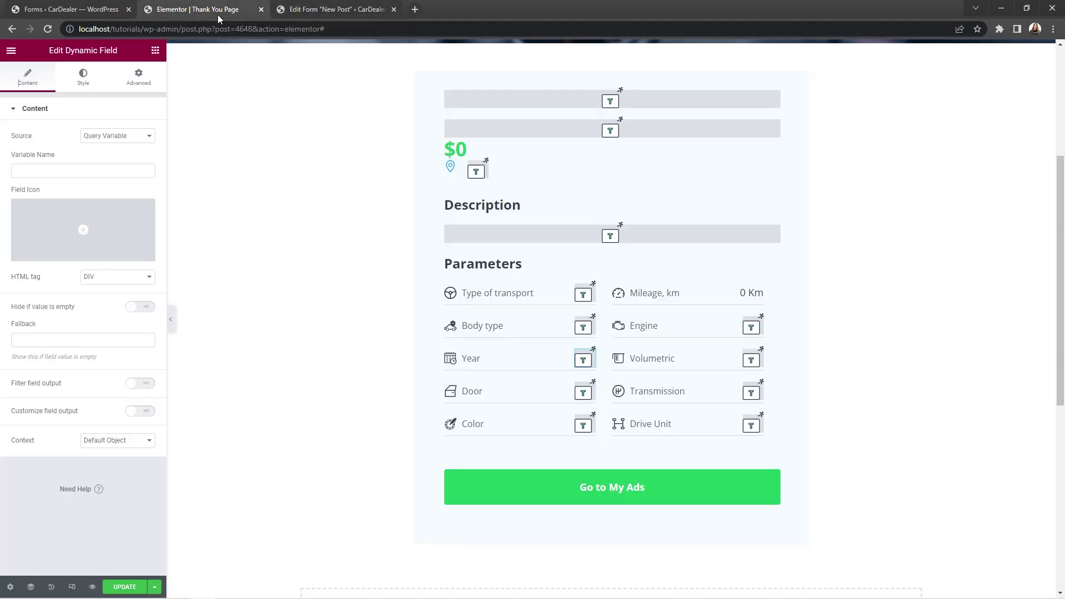
{"action": "left_click", "coordinate": [132, 172]}
{"action": "key", "text": "ctrl+v"}
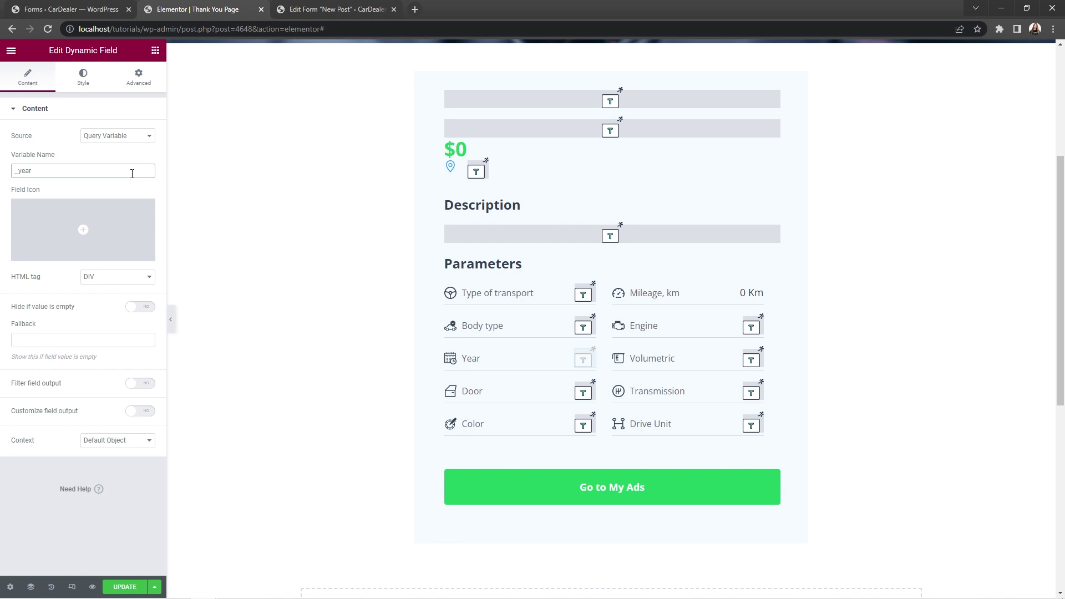
Step: Set the Volumetric field's Variable Name to _engine_volume copied from the form
{"action": "left_click", "coordinate": [753, 360]}
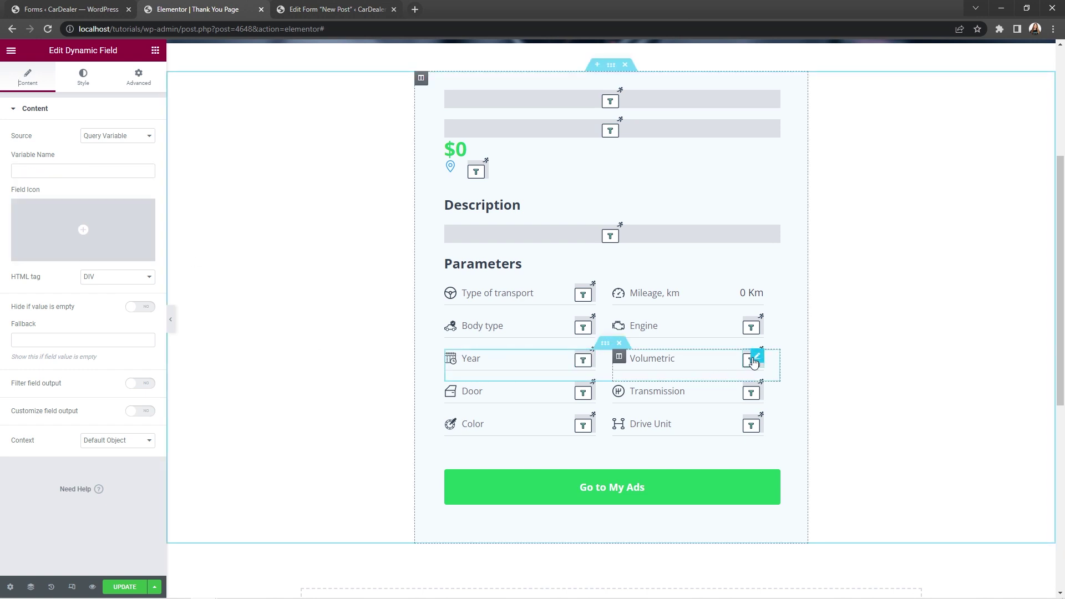
{"action": "left_click", "coordinate": [319, 13]}
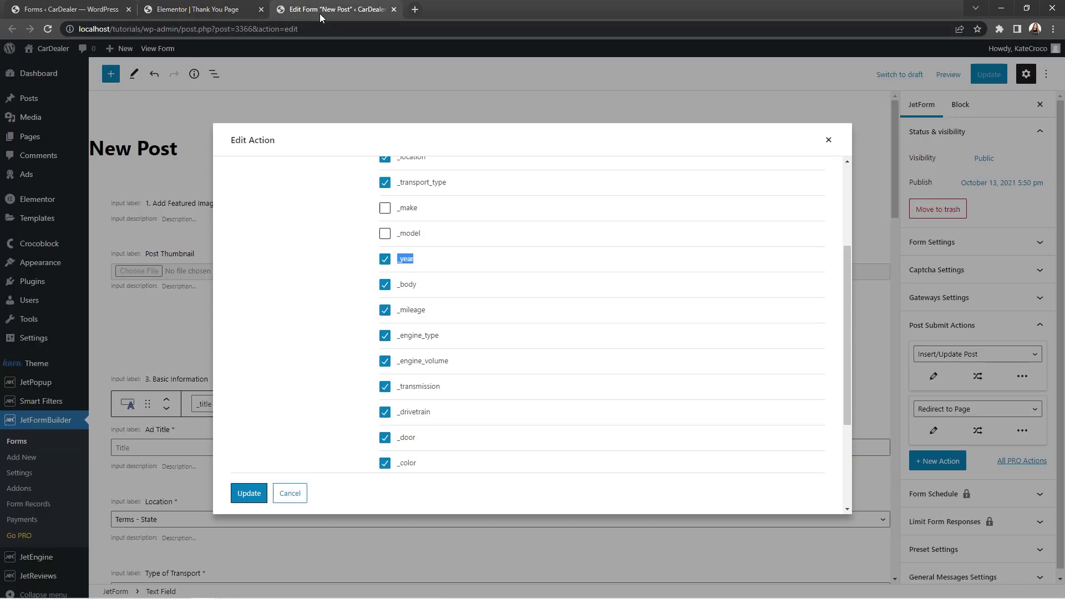
{"action": "double_click", "coordinate": [415, 361]}
{"action": "right_click", "coordinate": [417, 365]}
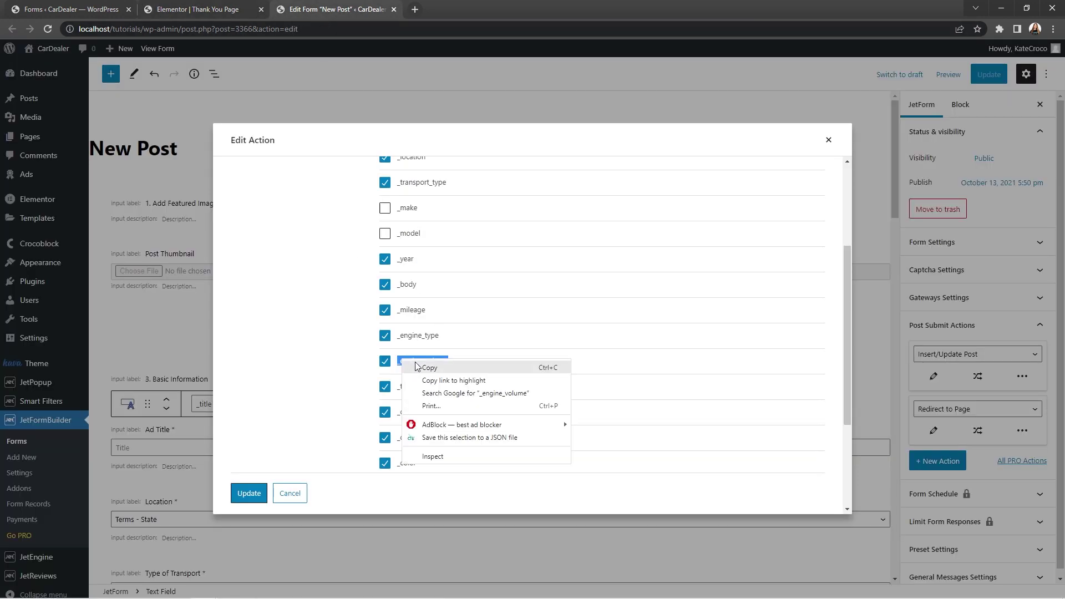
{"action": "left_click", "coordinate": [417, 367]}
{"action": "left_click", "coordinate": [197, 12]}
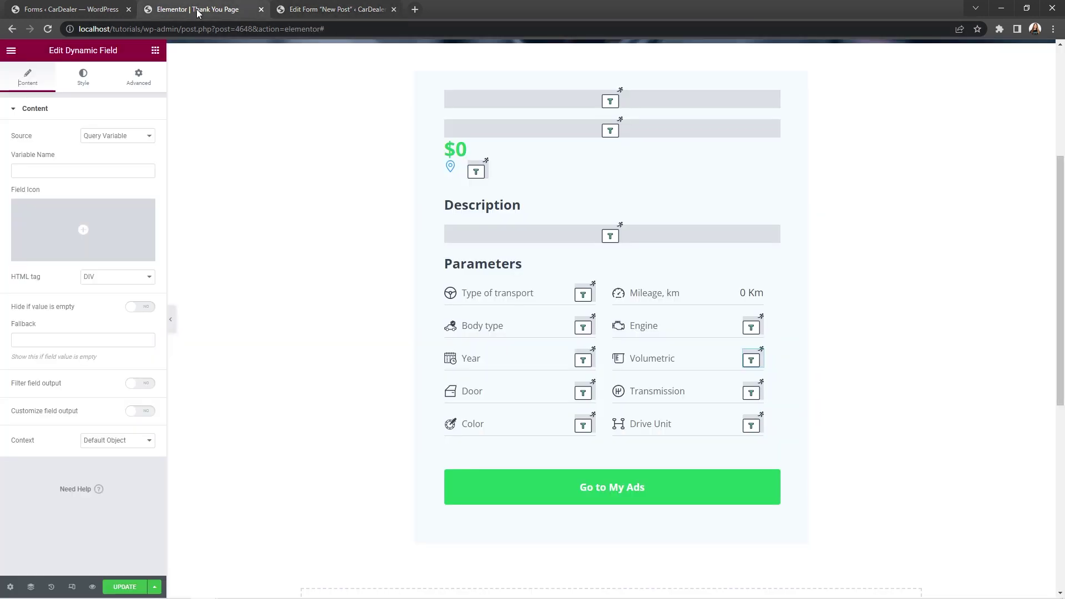
{"action": "left_click", "coordinate": [141, 170]}
{"action": "key", "text": "ctrl+v"}
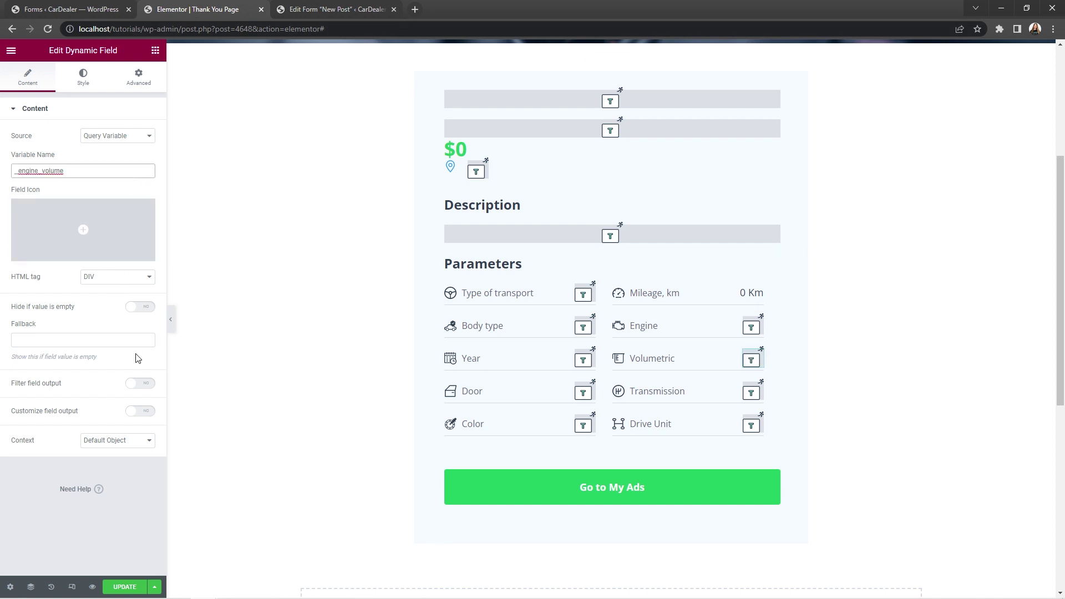
Step: Filter the Volumetric output as a number with 1 decimal and '%s L' format
{"action": "left_click", "coordinate": [146, 384]}
{"action": "left_click", "coordinate": [150, 409]}
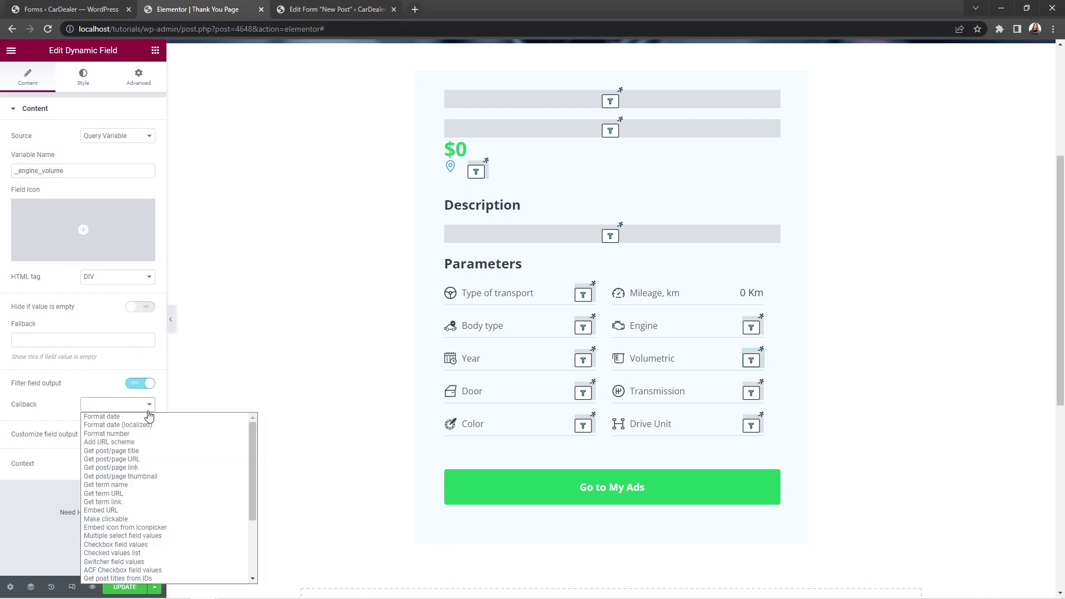
{"action": "left_click", "coordinate": [149, 434]}
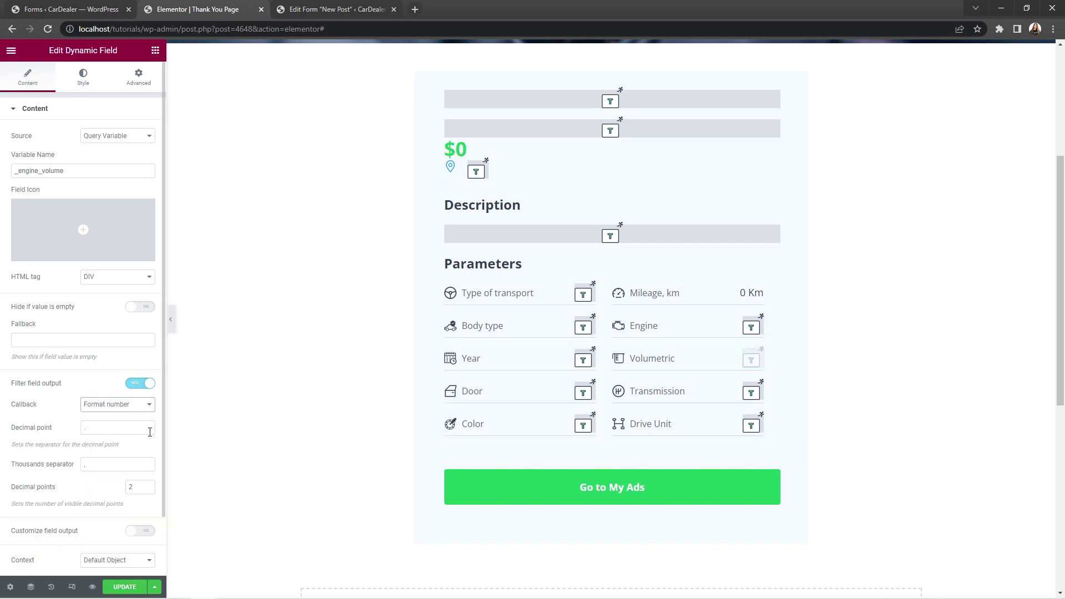
{"action": "left_click", "coordinate": [126, 492]}
{"action": "type", "text": "1"}
{"action": "left_click", "coordinate": [145, 532]}
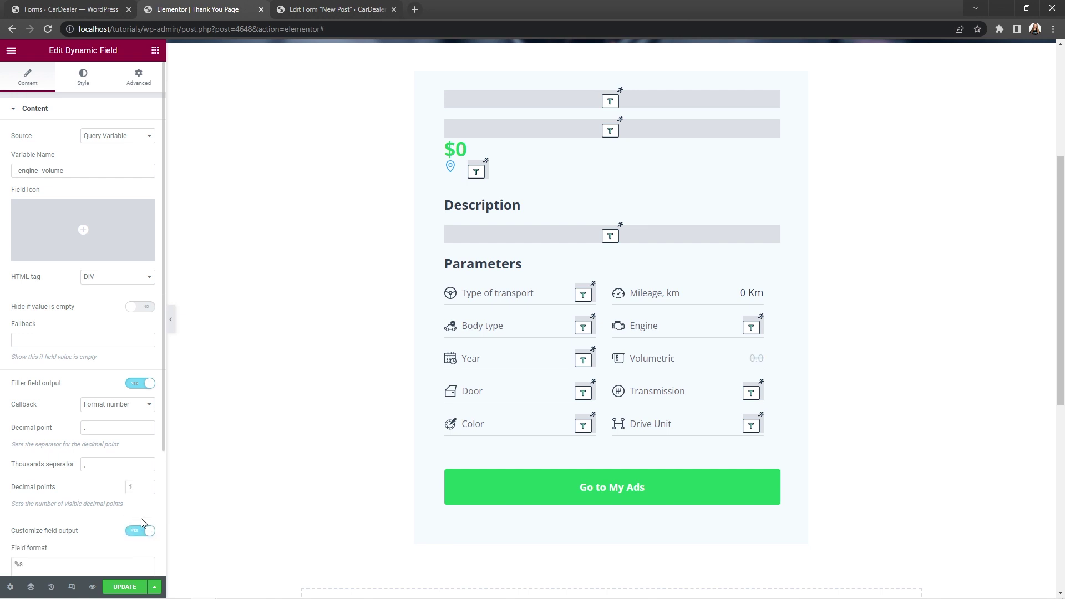
{"action": "scroll", "coordinate": [150, 543], "scroll_direction": "down", "scroll_amount": 3}
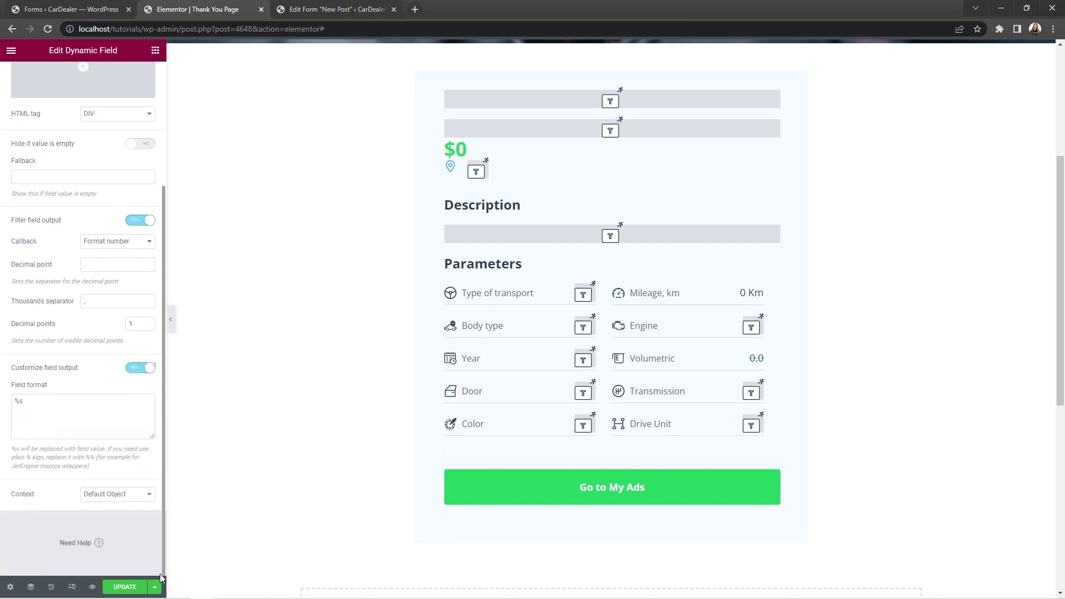
{"action": "left_click", "coordinate": [84, 408]}
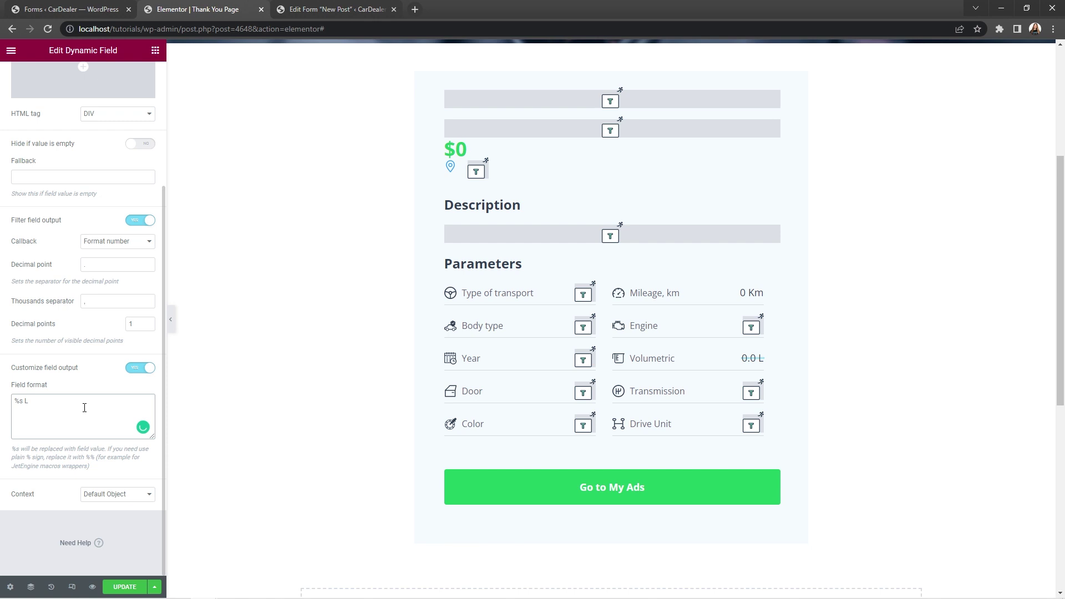
Step: Copy _door from the form's field mapping into the Door field's Variable Name
{"action": "left_click", "coordinate": [559, 405]}
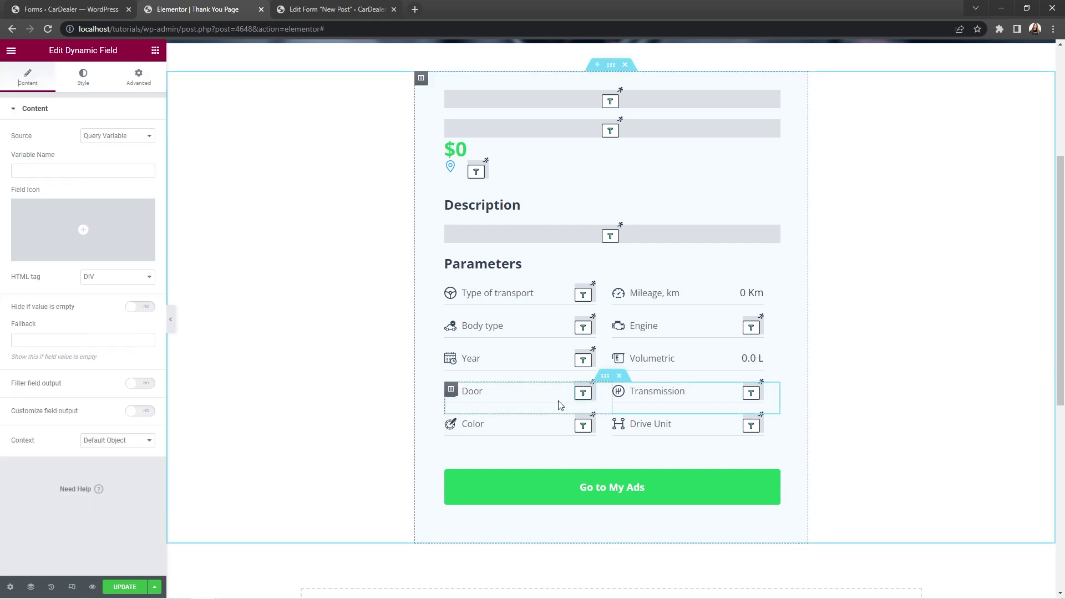
{"action": "left_click", "coordinate": [320, 10]}
{"action": "double_click", "coordinate": [410, 439]}
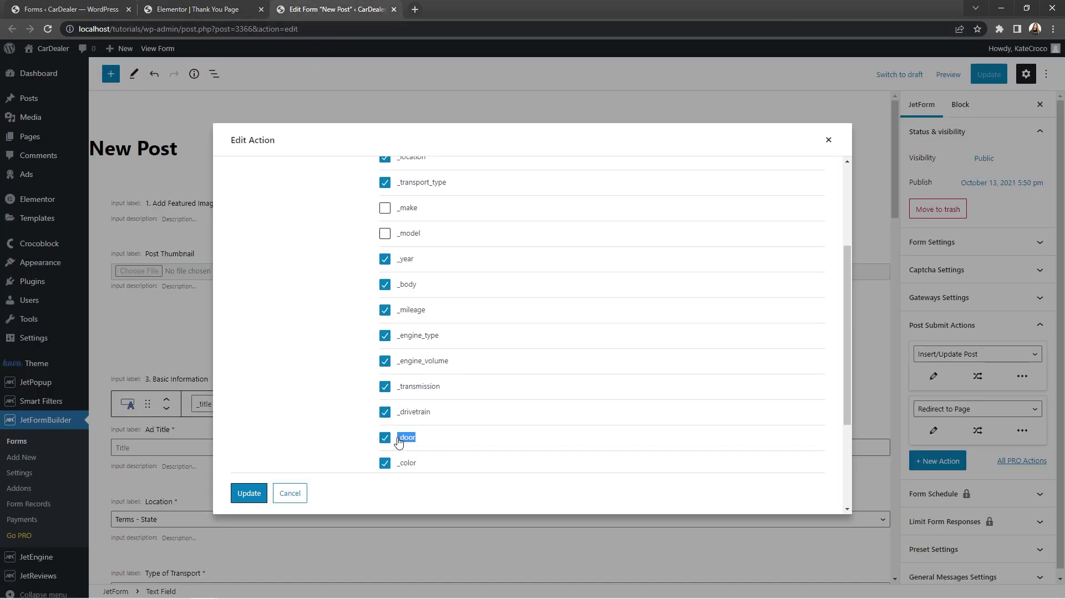
{"action": "right_click", "coordinate": [414, 439]}
{"action": "left_click", "coordinate": [417, 446]}
{"action": "left_click", "coordinate": [195, 11]}
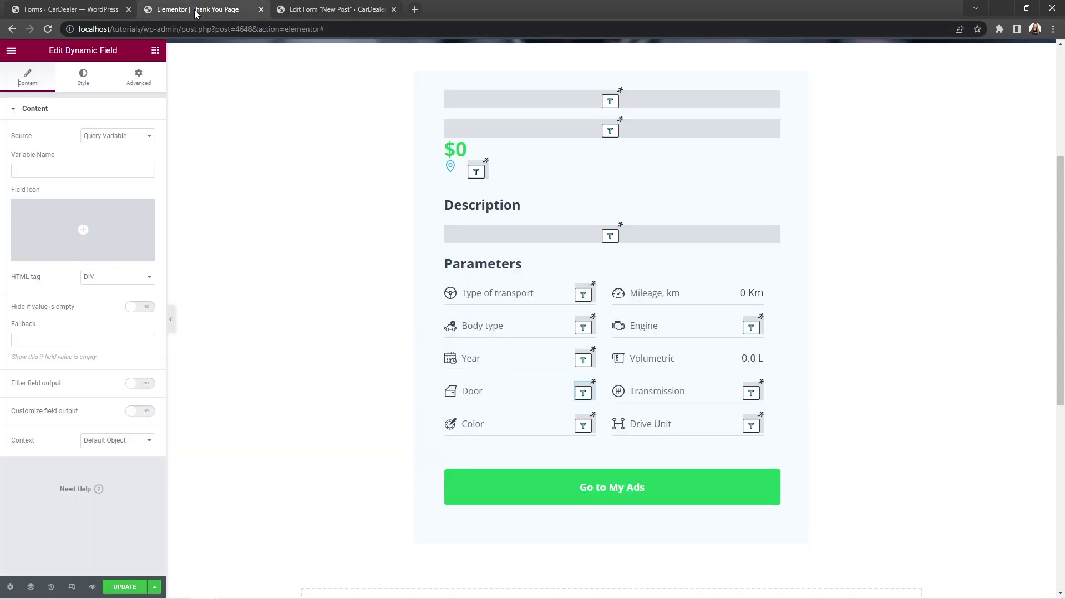
{"action": "left_click", "coordinate": [136, 169]}
{"action": "key", "text": "ctrl+v"}
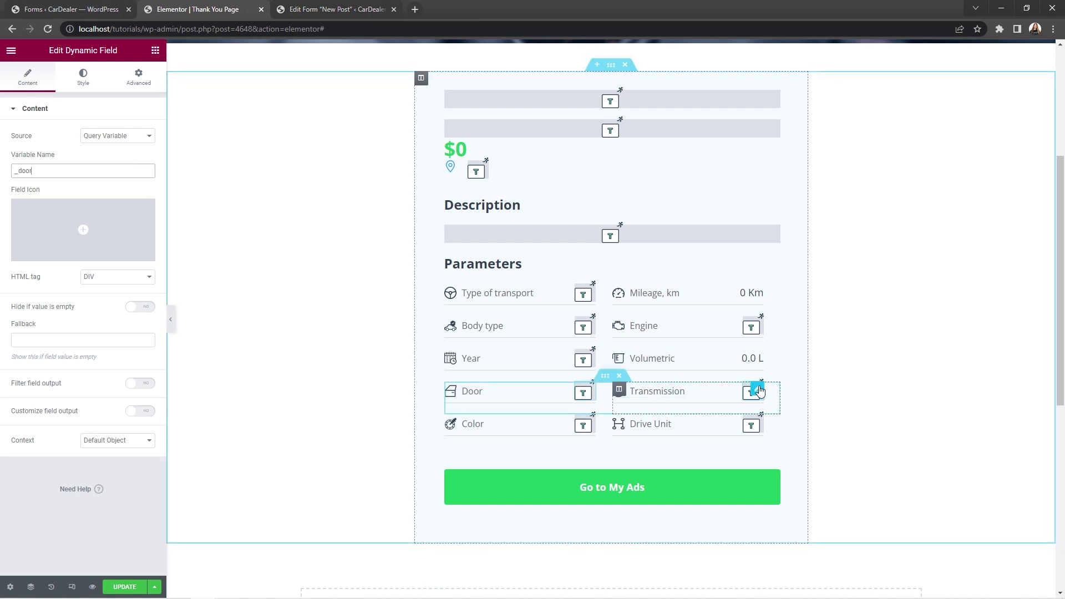
Step: Set Transmission to read _transmission, shown as labels from the Transmission glossary
{"action": "left_click", "coordinate": [353, 11]}
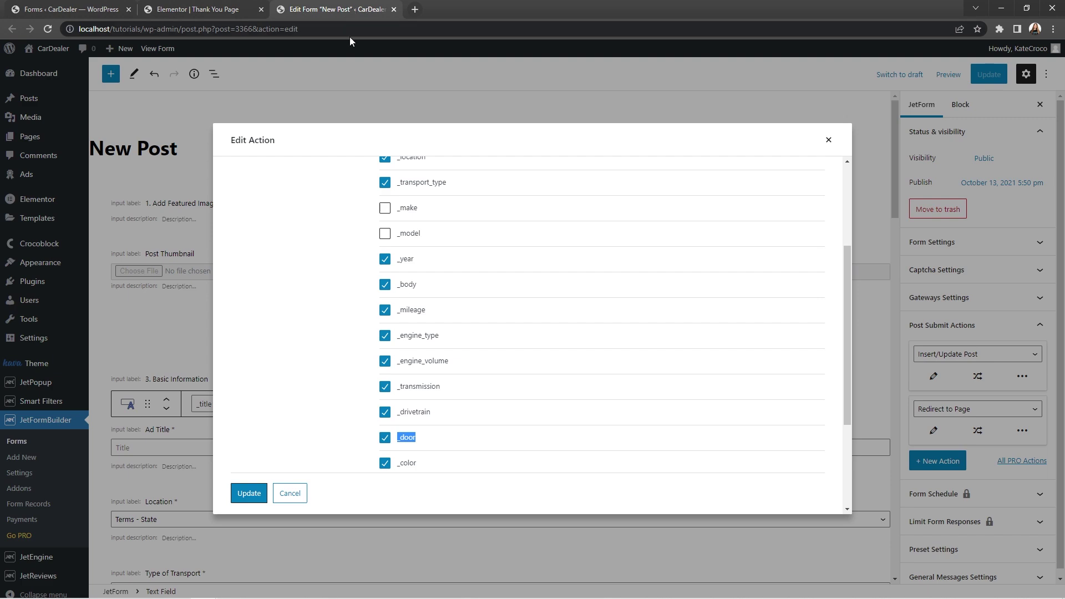
{"action": "double_click", "coordinate": [413, 386]}
{"action": "right_click", "coordinate": [409, 391]}
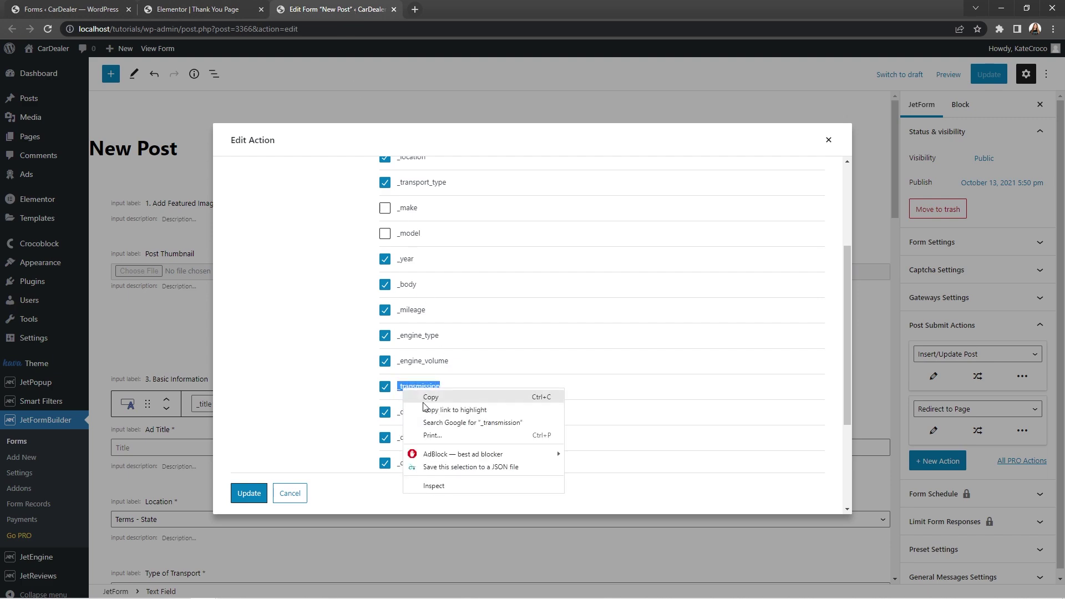
{"action": "left_click", "coordinate": [430, 397]}
{"action": "left_click", "coordinate": [202, 11]}
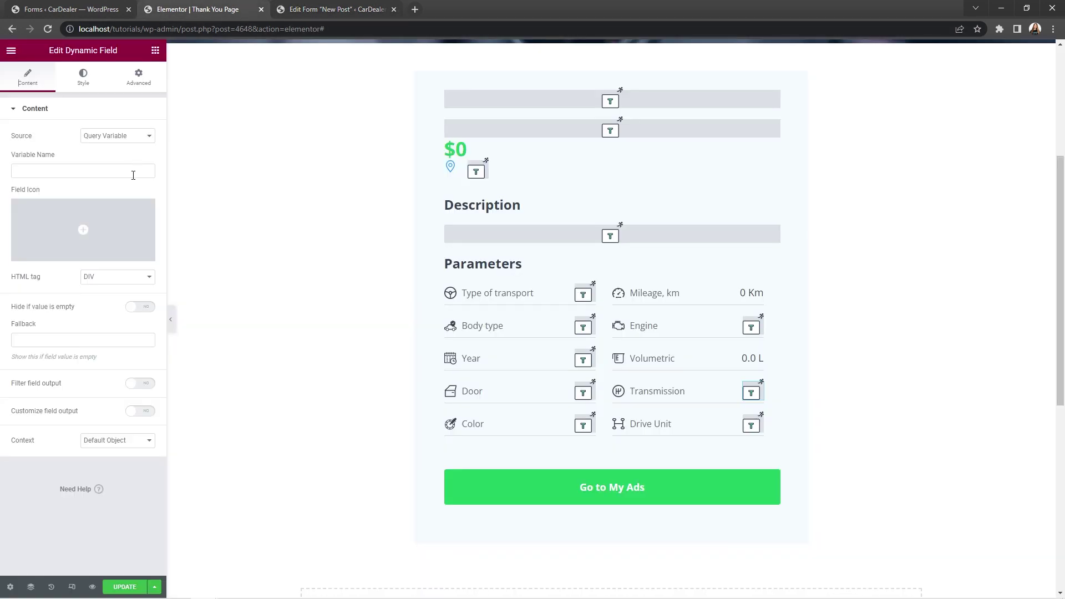
{"action": "left_click", "coordinate": [133, 176]}
{"action": "key", "text": "ctrl+v"}
{"action": "left_click", "coordinate": [141, 385]}
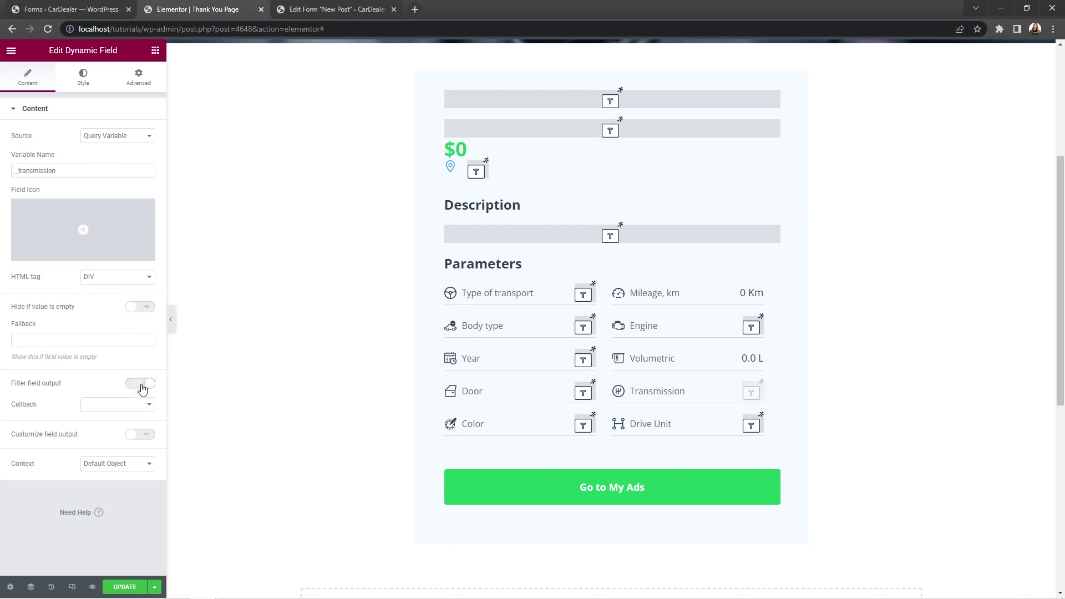
{"action": "left_click", "coordinate": [143, 404]}
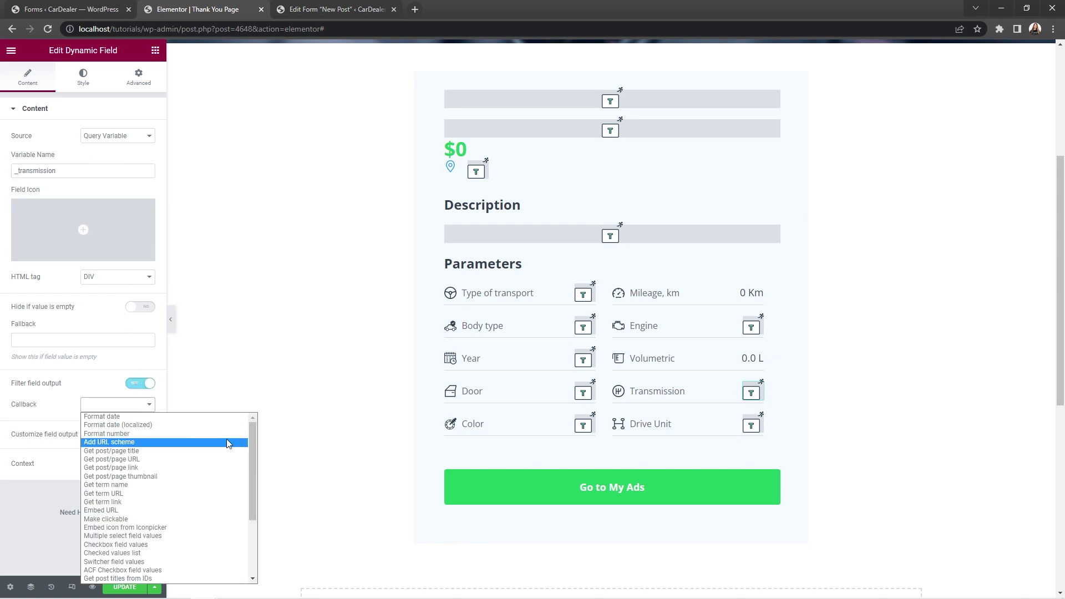
{"action": "left_click_drag", "start_coordinate": [254, 431], "coordinate": [254, 485]}
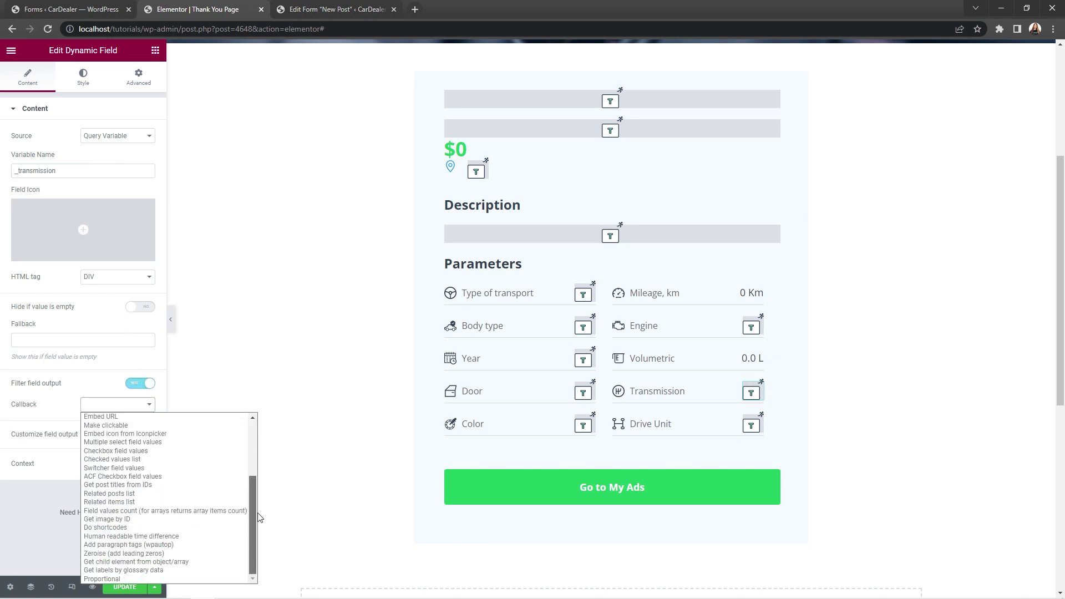
{"action": "left_click", "coordinate": [203, 570]}
{"action": "left_click", "coordinate": [142, 429]}
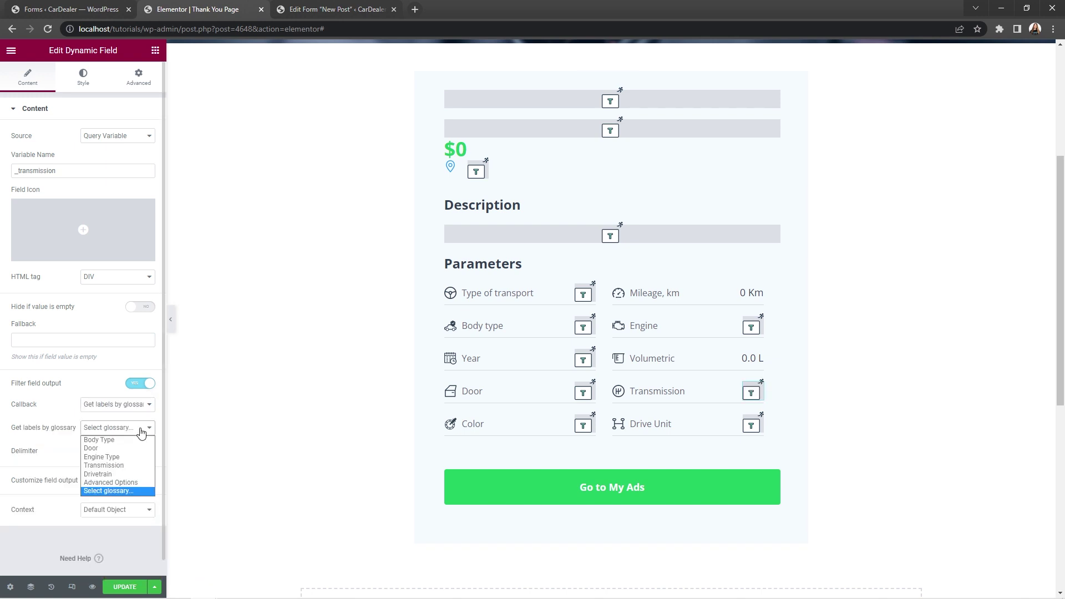
{"action": "left_click", "coordinate": [136, 465]}
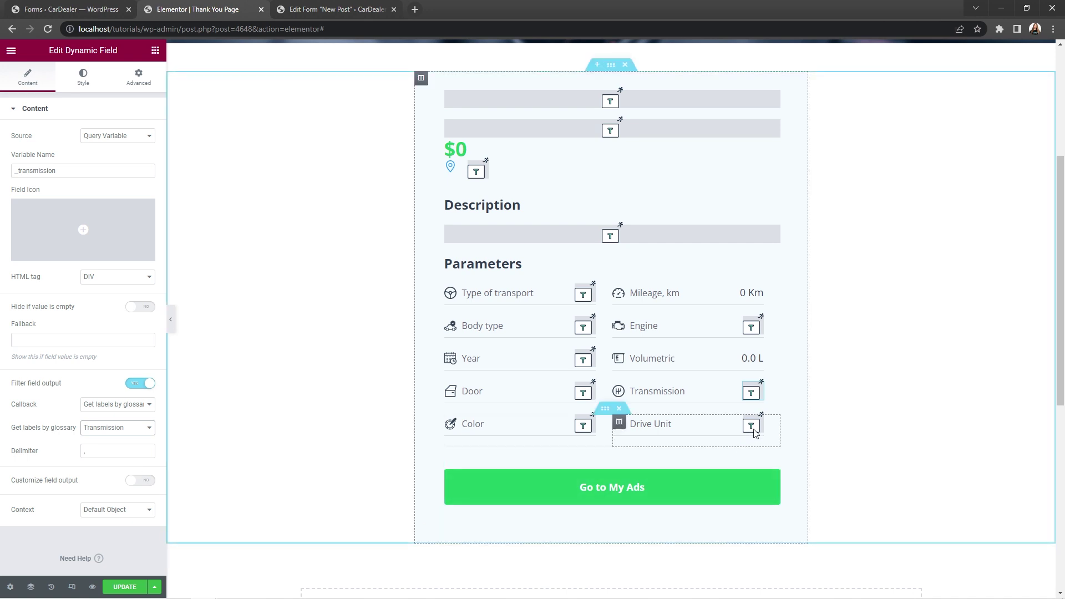
Step: Set Drive Unit to read _drivetrain, shown as labels from the Drivetrain glossary
{"action": "left_click", "coordinate": [350, 11]}
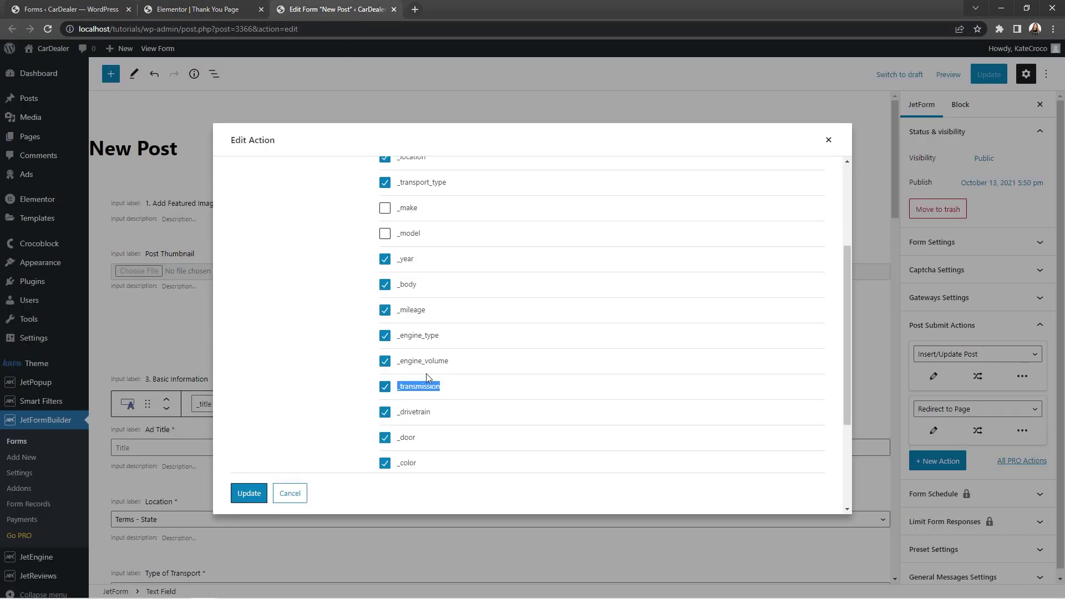
{"action": "left_click_drag", "start_coordinate": [432, 413], "coordinate": [395, 413]}
{"action": "right_click", "coordinate": [396, 413]}
{"action": "left_click", "coordinate": [416, 422]}
{"action": "left_click", "coordinate": [232, 10]}
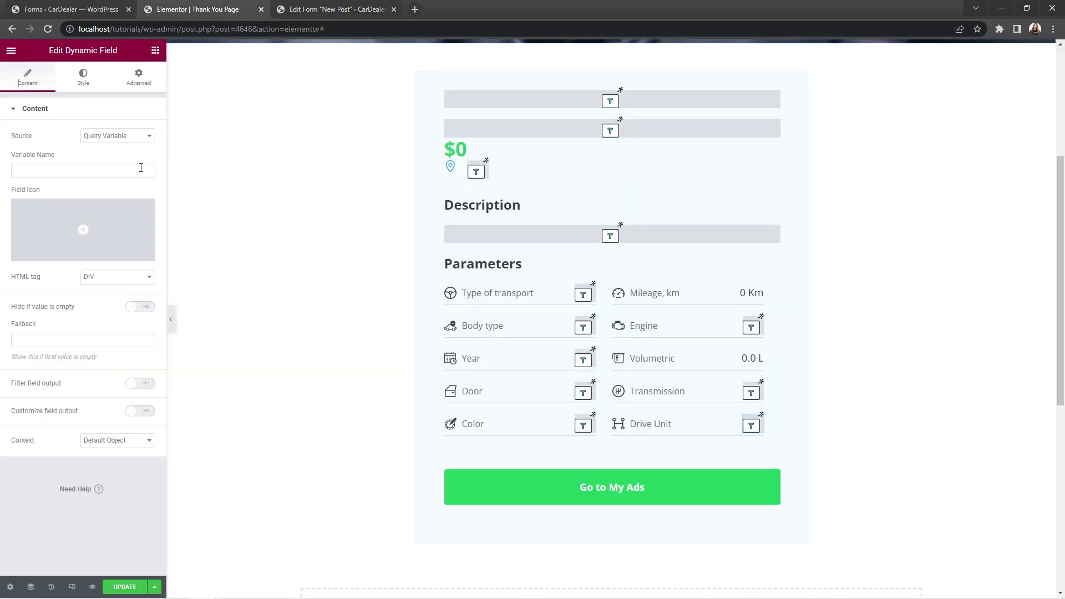
{"action": "left_click", "coordinate": [135, 170]}
{"action": "key", "text": "ctrl+v"}
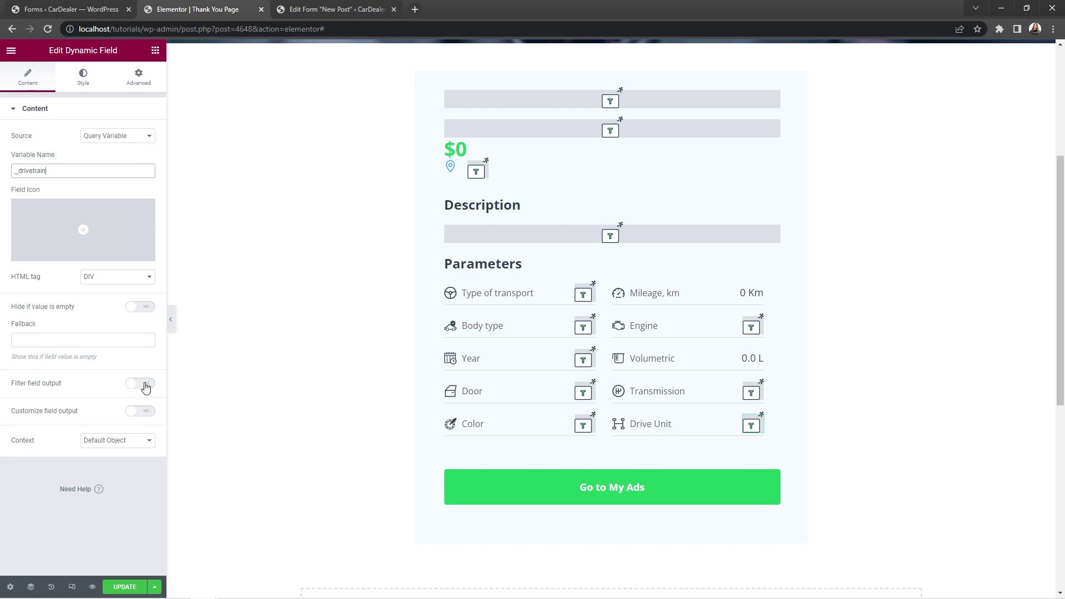
{"action": "left_click", "coordinate": [146, 385]}
{"action": "left_click", "coordinate": [147, 404]}
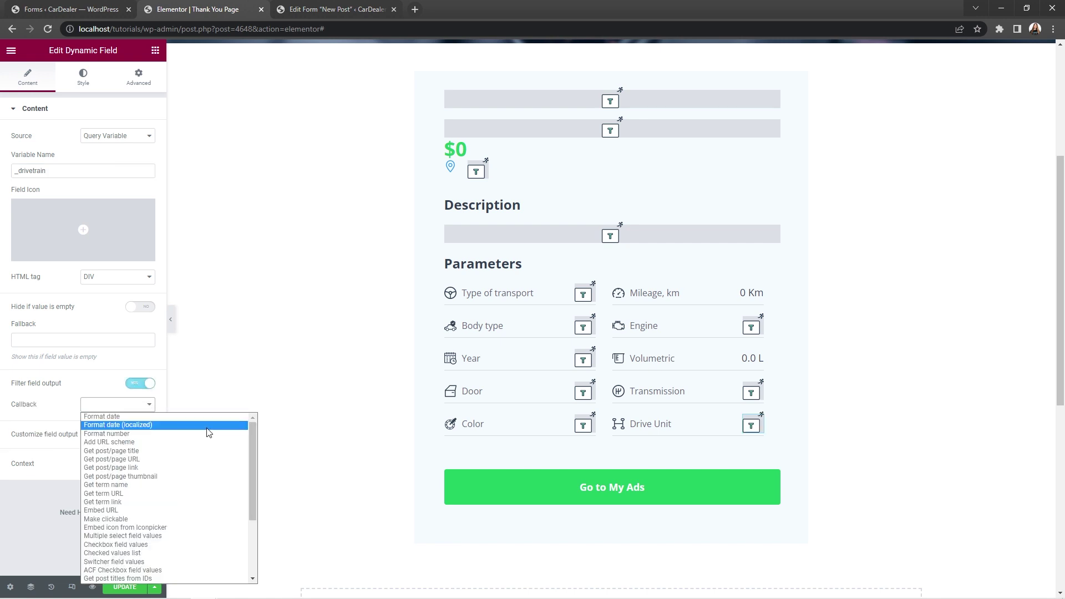
{"action": "left_click_drag", "start_coordinate": [249, 431], "coordinate": [246, 491]}
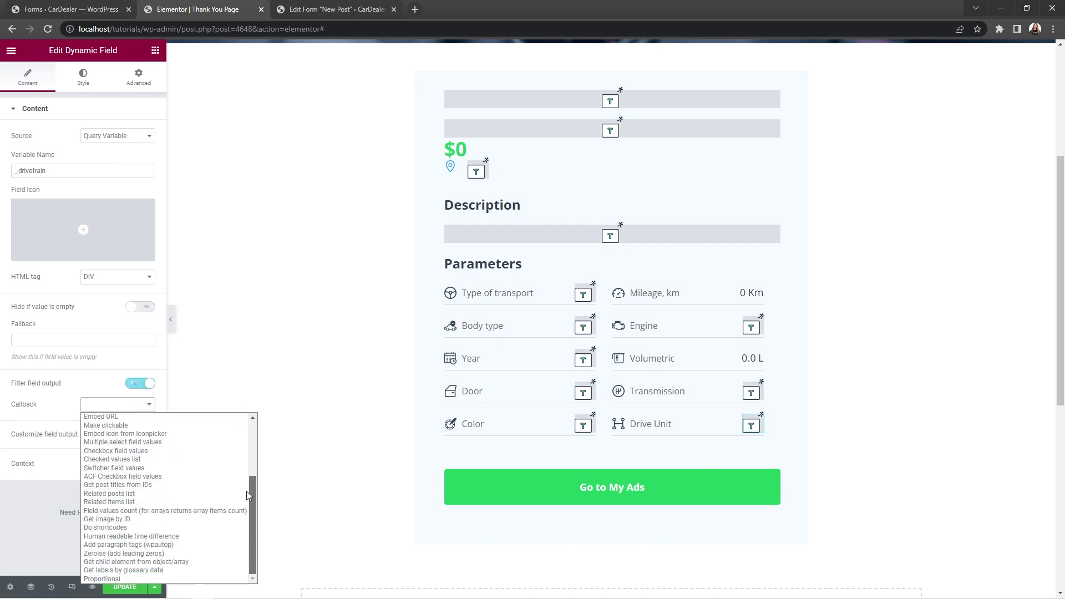
{"action": "left_click", "coordinate": [195, 570]}
{"action": "left_click", "coordinate": [149, 427]}
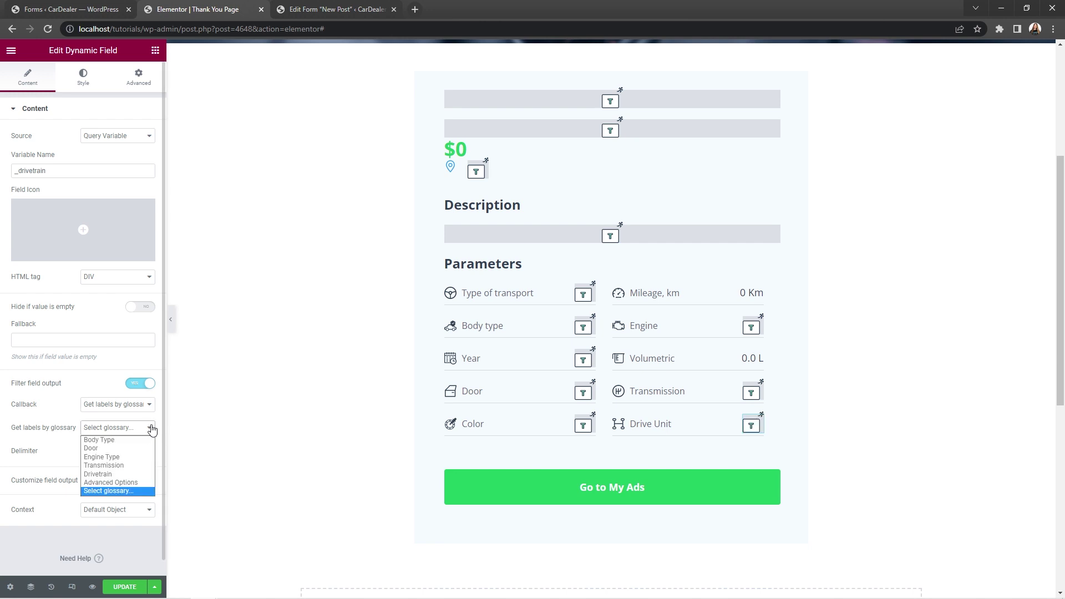
{"action": "left_click", "coordinate": [148, 475]}
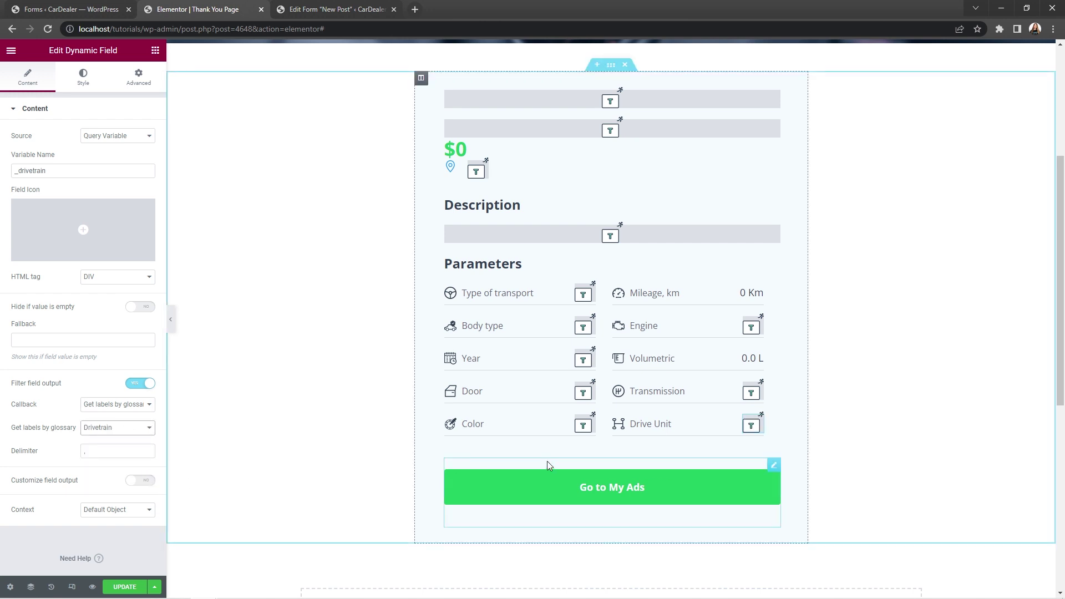
Step: Copy _color from the form's post action into the Color field's Variable Name
{"action": "left_click", "coordinate": [591, 424]}
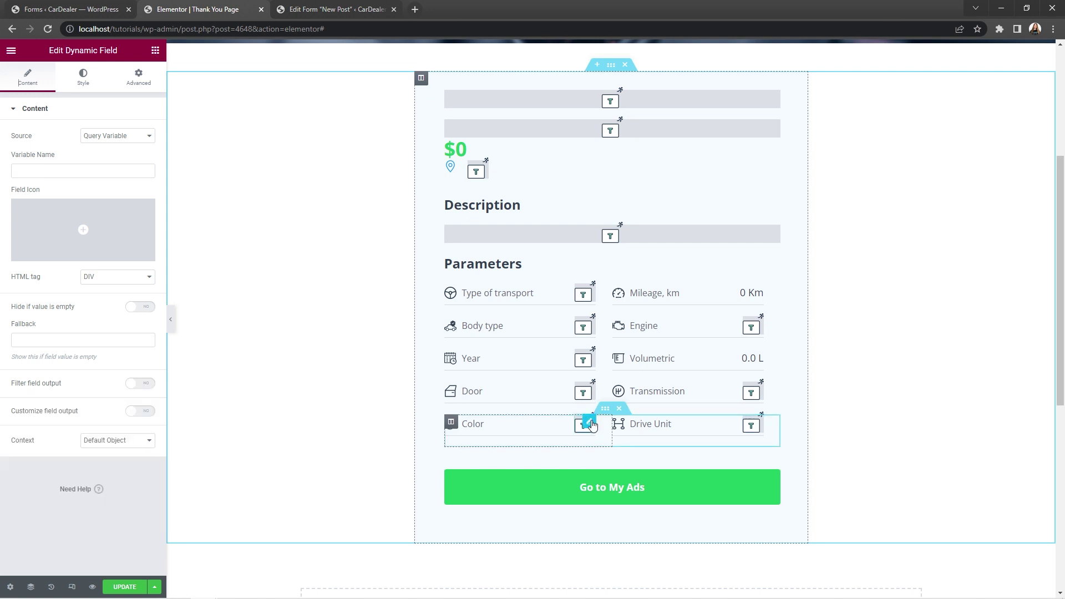
{"action": "left_click", "coordinate": [348, 11]}
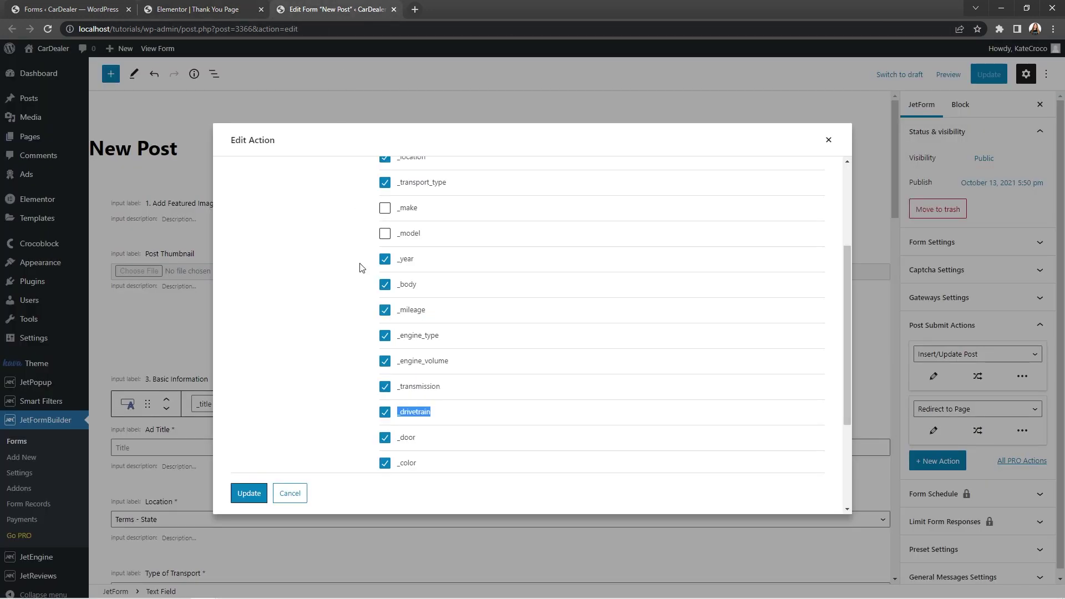
{"action": "left_click_drag", "start_coordinate": [422, 464], "coordinate": [398, 463]}
{"action": "right_click", "coordinate": [401, 463]}
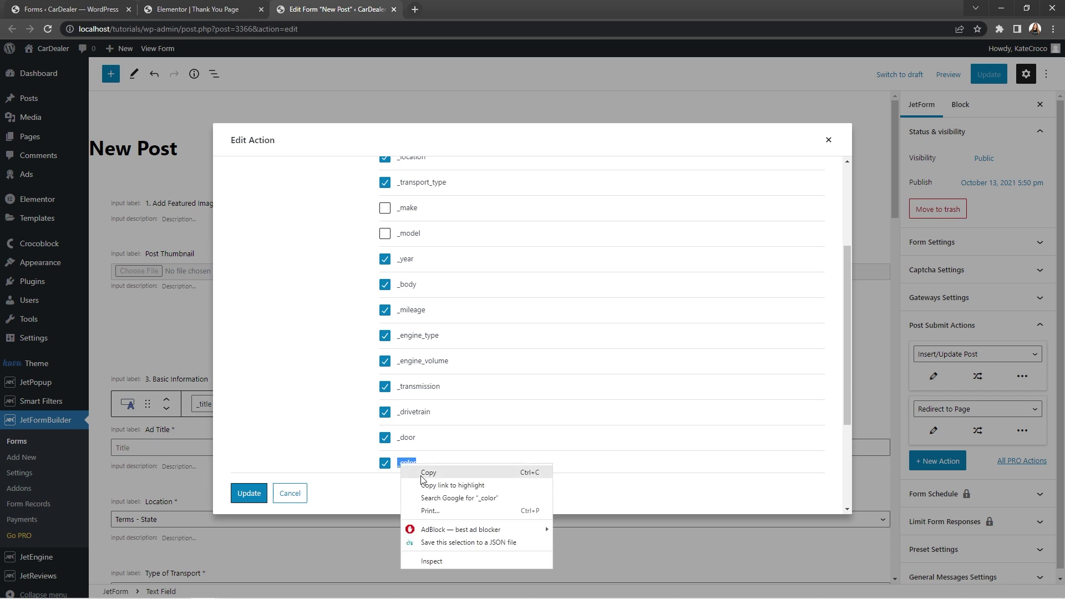
{"action": "left_click", "coordinate": [428, 473]}
{"action": "left_click", "coordinate": [208, 11]}
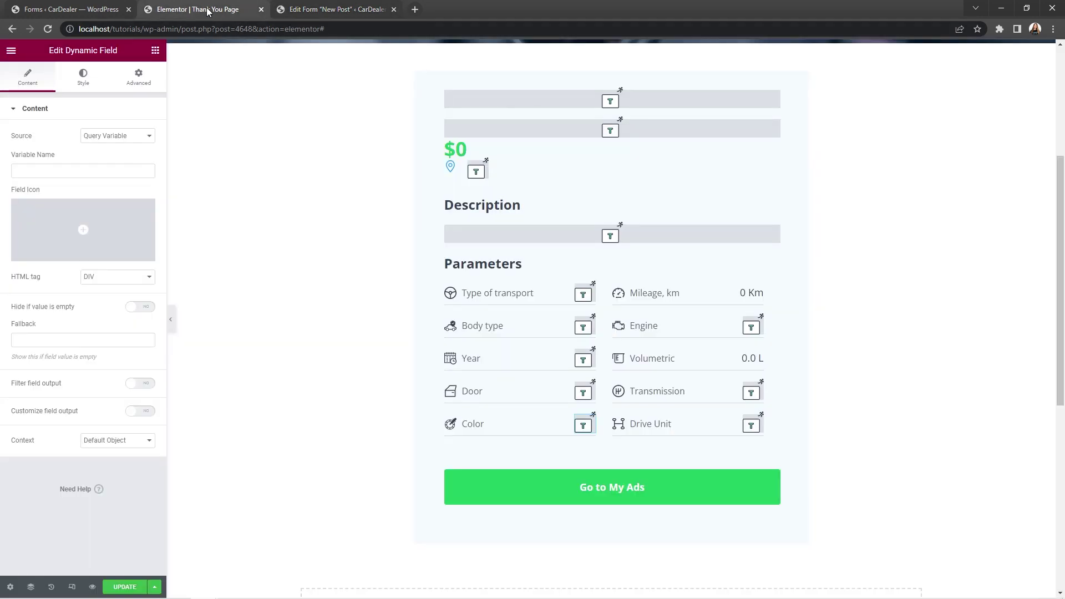
{"action": "left_click", "coordinate": [136, 172]}
{"action": "key", "text": "ctrl+v"}
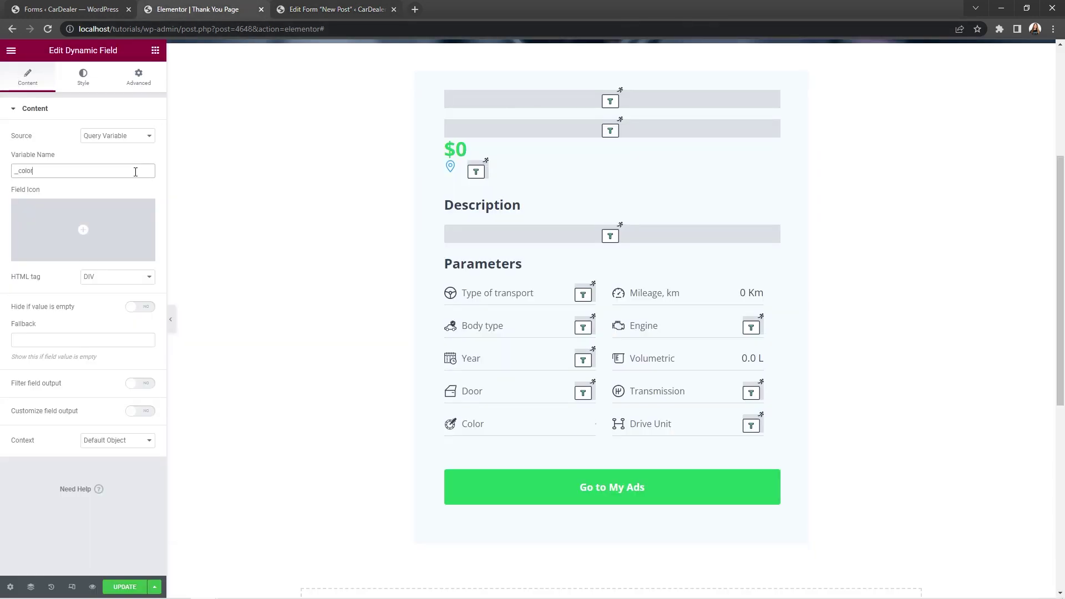
Step: Filter Color output with Get term name, update the page, and go to the Forms list
{"action": "left_click", "coordinate": [148, 382]}
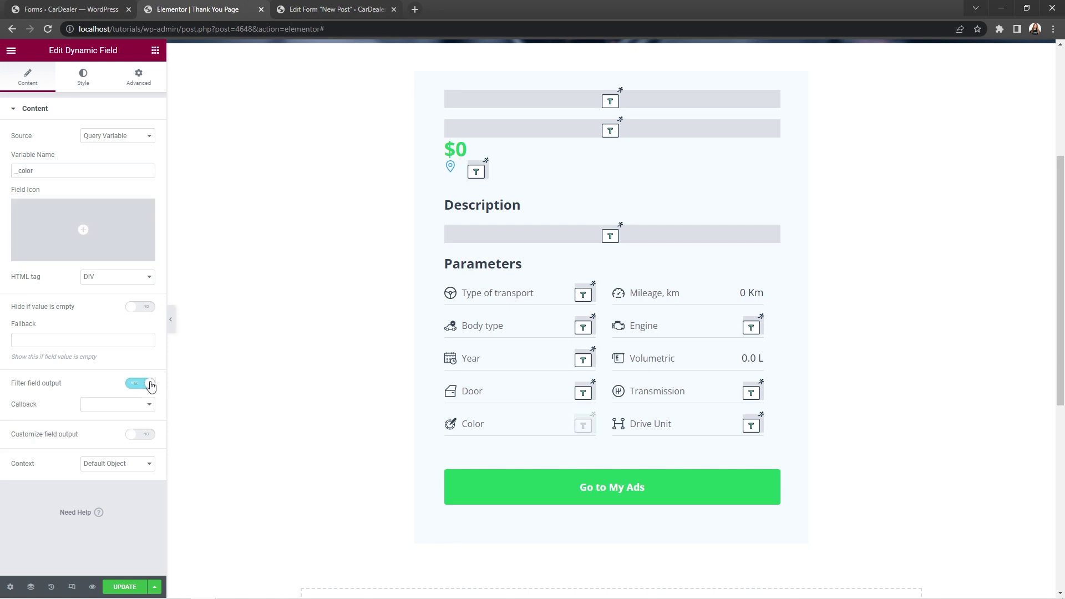
{"action": "left_click", "coordinate": [146, 404]}
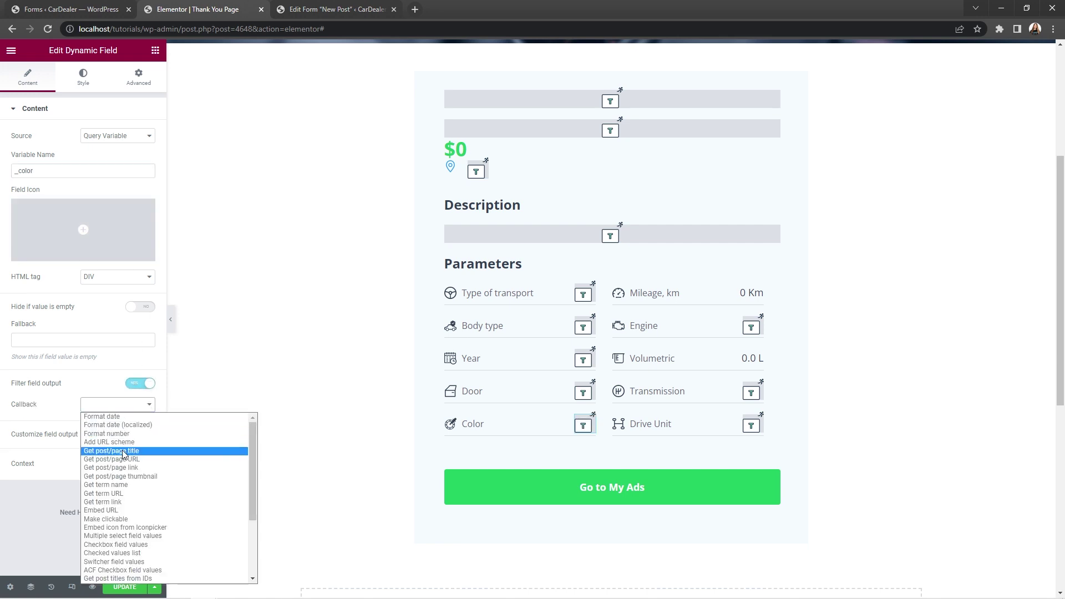
{"action": "left_click", "coordinate": [126, 486]}
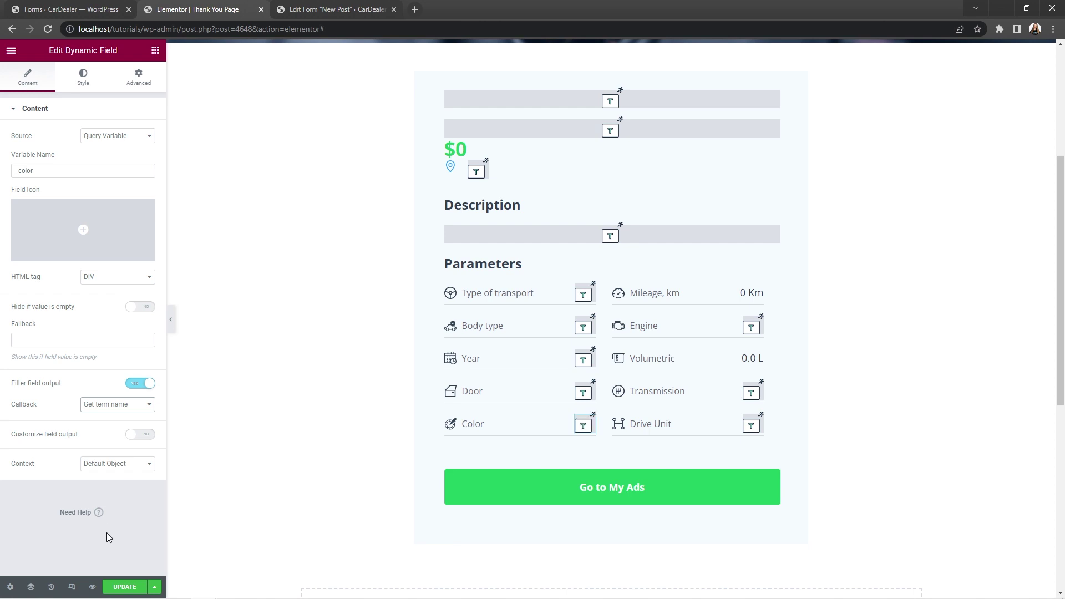
{"action": "left_click", "coordinate": [128, 588]}
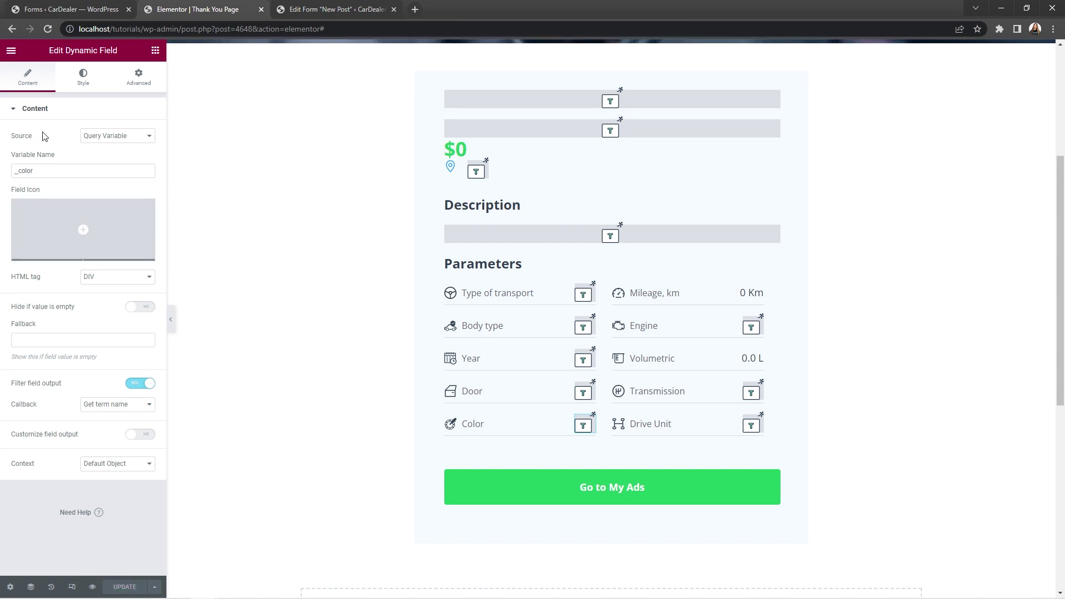
{"action": "left_click", "coordinate": [54, 11]}
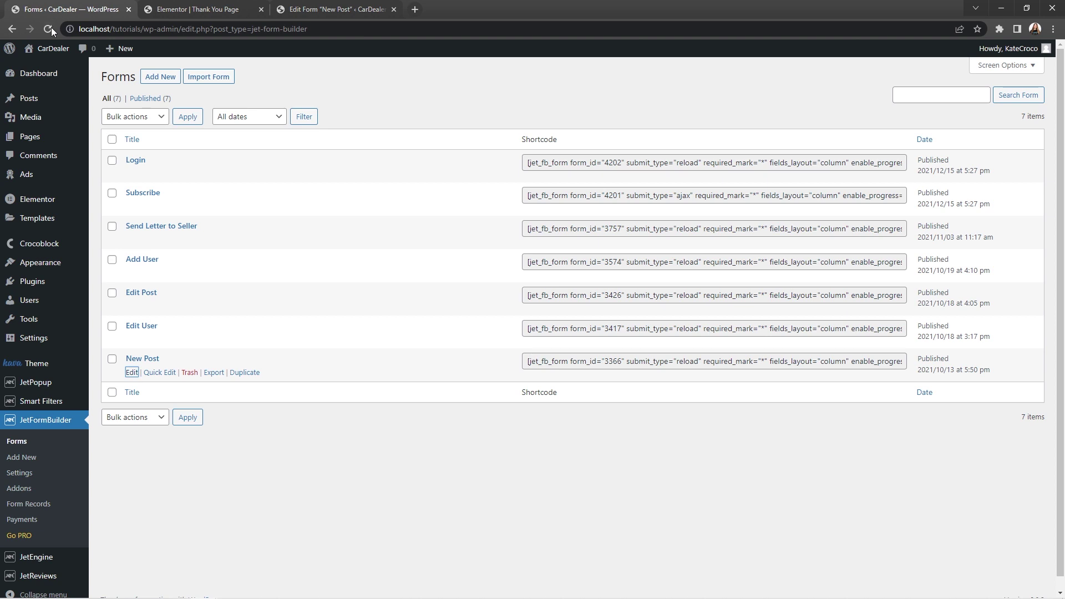
Step: Go from the CarDealer front end to My Ads and open the Add New Ad form
{"action": "left_click", "coordinate": [50, 49]}
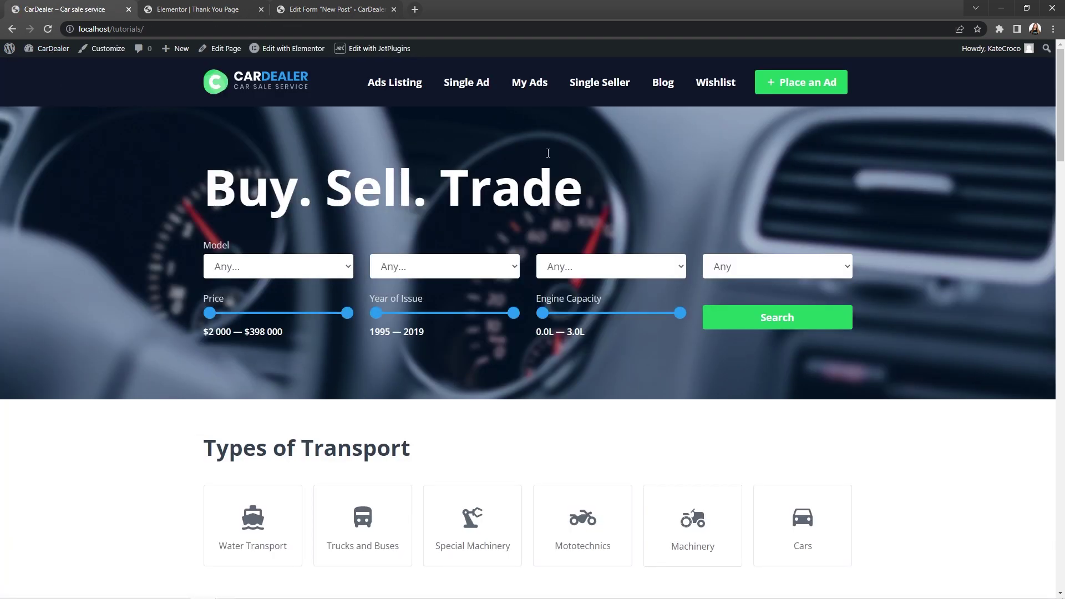
{"action": "left_click", "coordinate": [545, 86]}
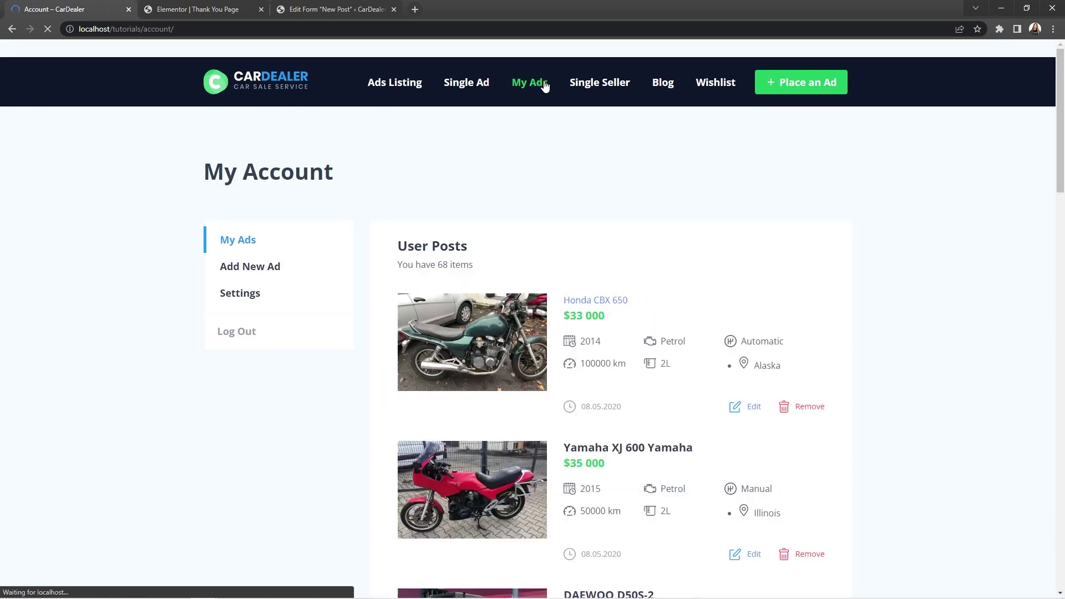
{"action": "left_click", "coordinate": [282, 267]}
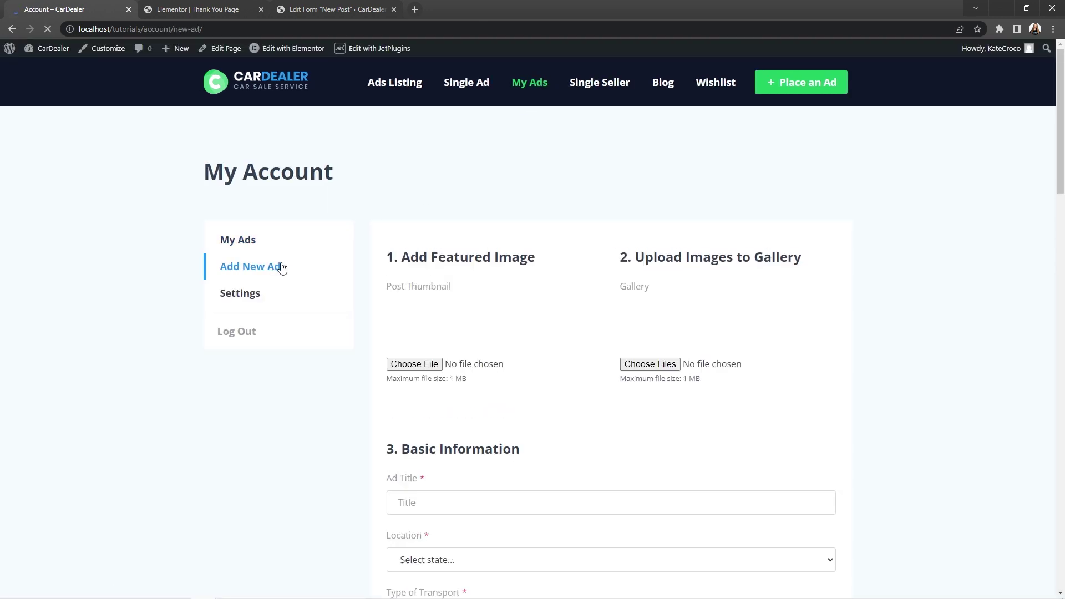
Step: Set the first Porsche photo as featured image and add all three photos to the gallery
{"action": "left_click", "coordinate": [414, 364]}
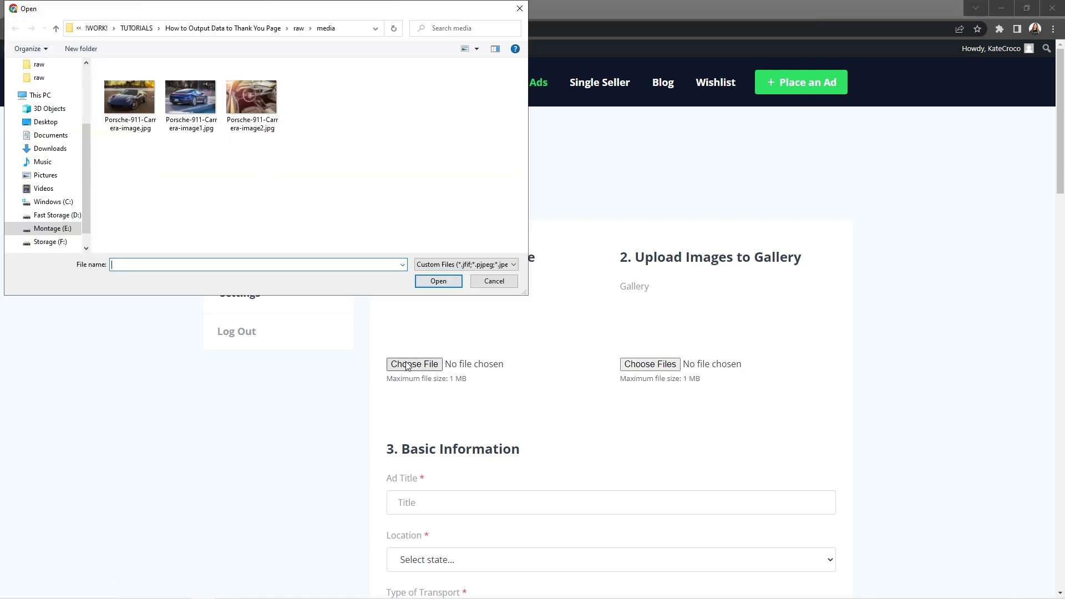
{"action": "left_click", "coordinate": [130, 100]}
{"action": "left_click", "coordinate": [435, 284]}
{"action": "left_click", "coordinate": [650, 364]}
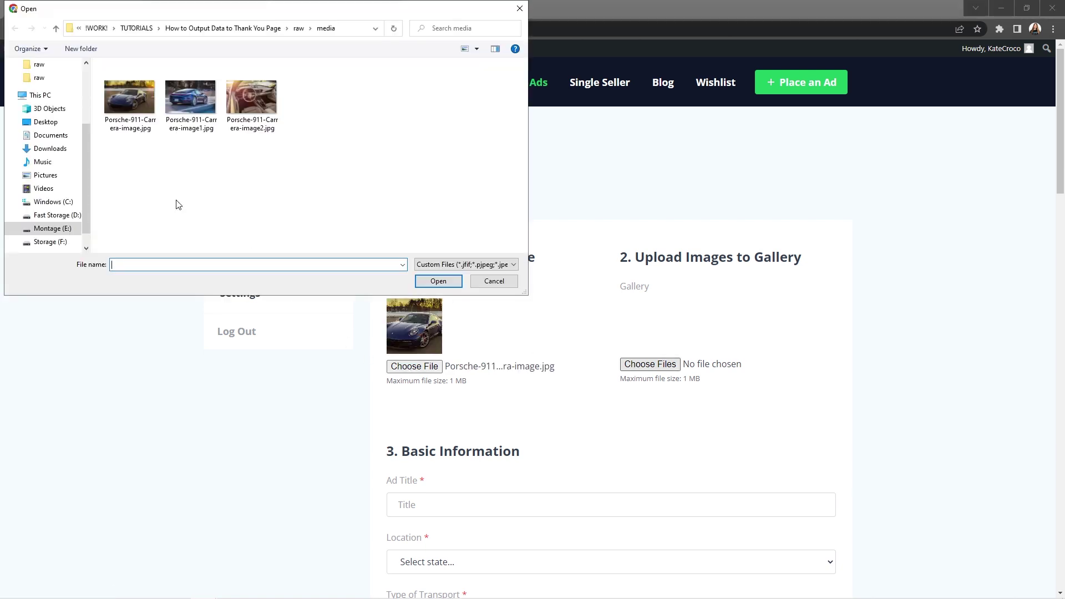
{"action": "key", "text": "ctrl+a"}
{"action": "left_click", "coordinate": [433, 282]}
Step: Enter 'Porsche 911 Carrera' as the ad title and set the location to California
{"action": "left_click", "coordinate": [502, 508]}
{"action": "key", "text": "ctrl+v"}
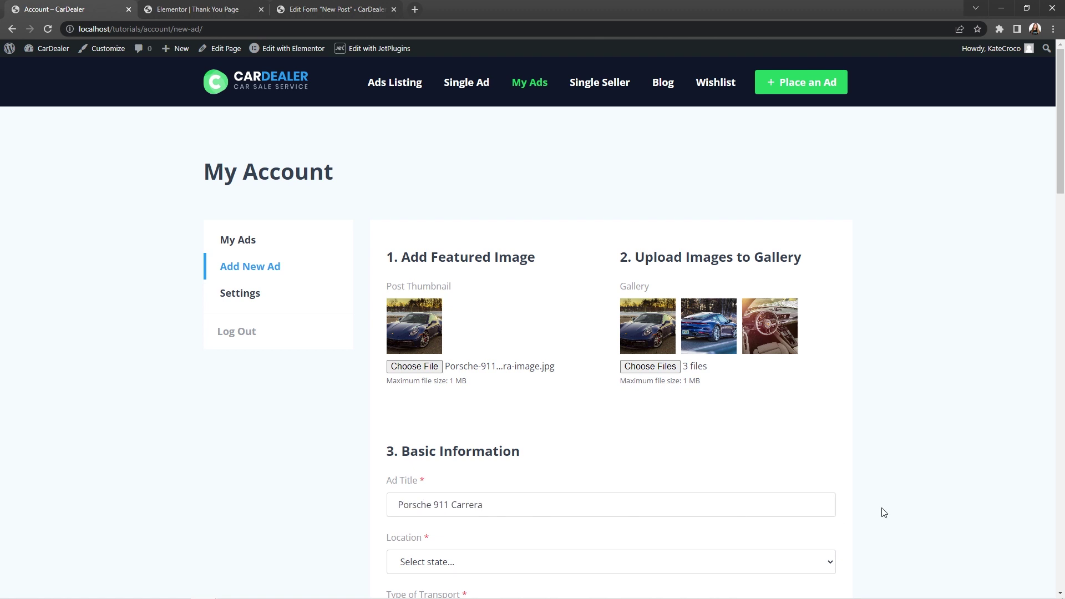
{"action": "scroll", "coordinate": [884, 512], "scroll_direction": "down", "scroll_amount": 7}
{"action": "key", "text": "Tab"}
{"action": "key", "text": "space"}
{"action": "left_click", "coordinate": [798, 285]}
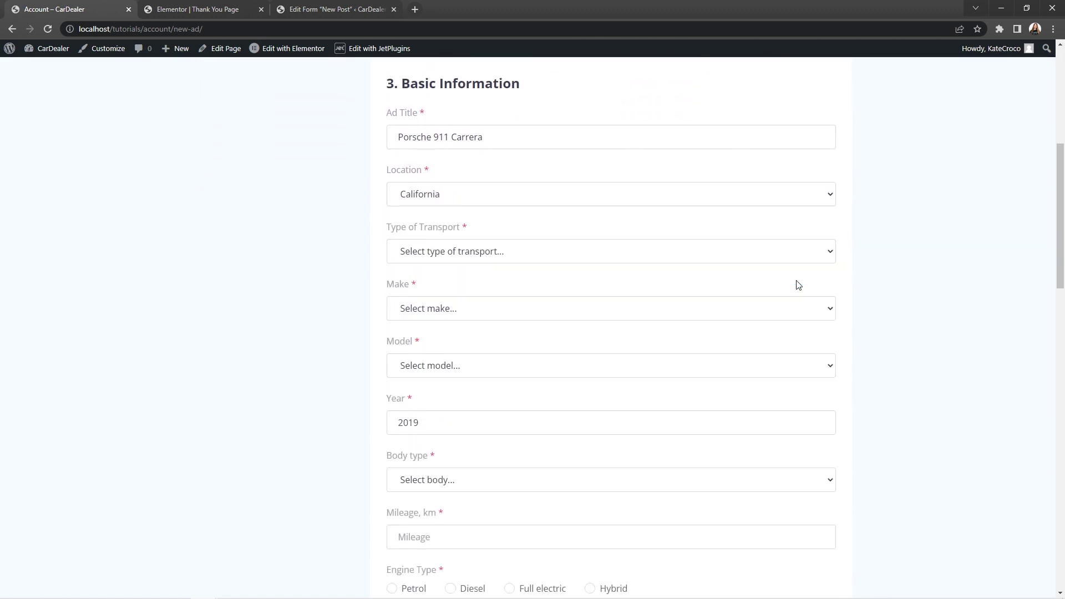
Step: Set transport type Cars, make Porsche and model 911 Carrera
{"action": "left_click", "coordinate": [831, 249]}
{"action": "left_click", "coordinate": [806, 284]}
{"action": "left_click", "coordinate": [826, 309]}
{"action": "scroll", "coordinate": [788, 394], "scroll_direction": "down", "scroll_amount": 2}
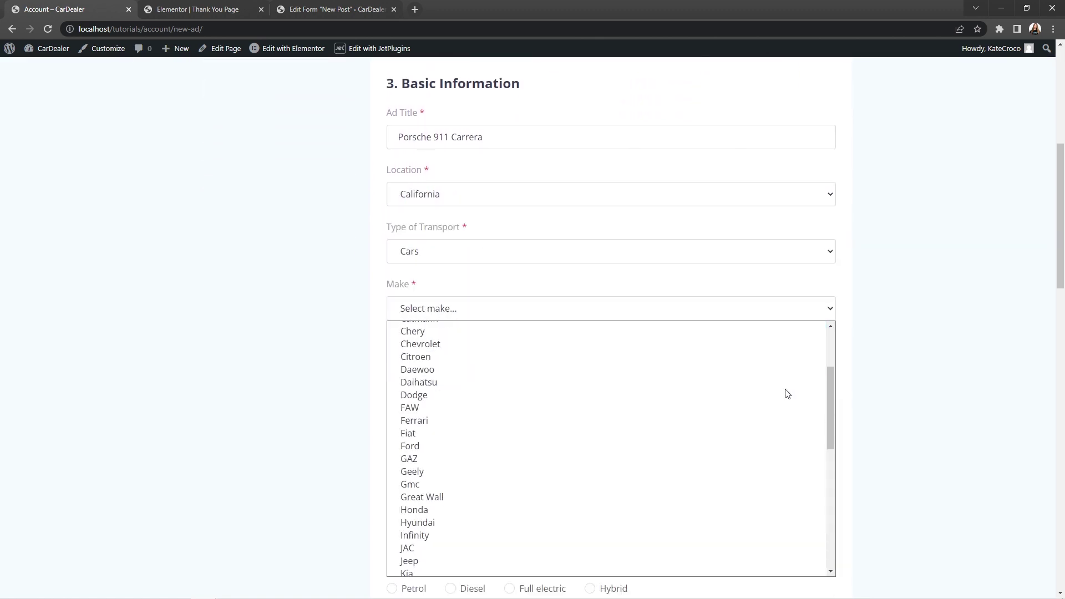
{"action": "scroll", "coordinate": [788, 394], "scroll_direction": "down", "scroll_amount": 4}
{"action": "left_click", "coordinate": [721, 569]}
{"action": "left_click", "coordinate": [828, 365]}
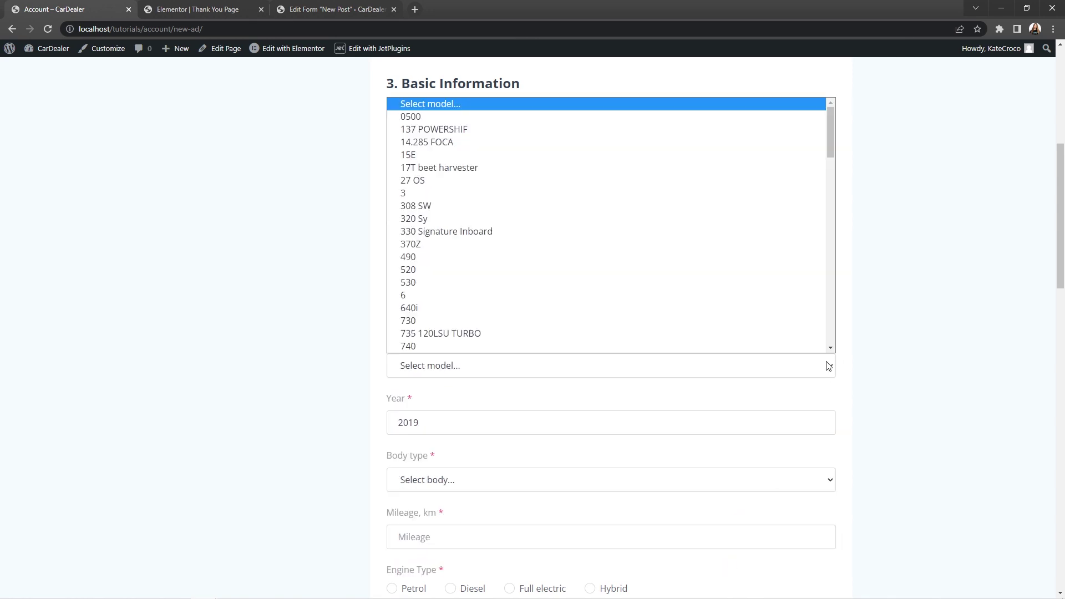
{"action": "scroll", "coordinate": [717, 243], "scroll_direction": "down", "scroll_amount": 5}
{"action": "left_click", "coordinate": [701, 162]}
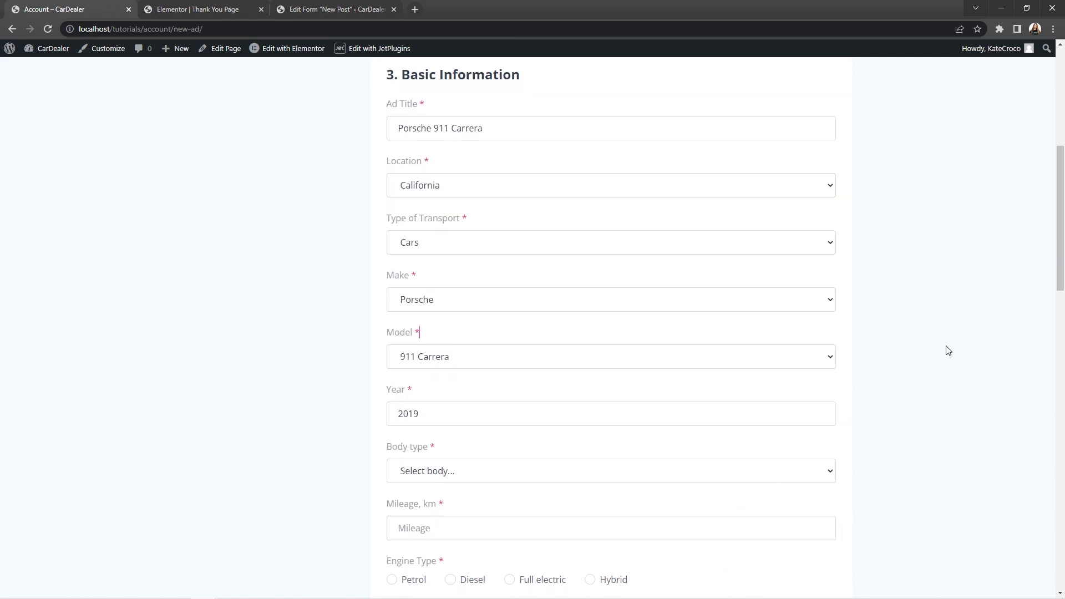
Step: Set body type to SUV and mileage to 74000
{"action": "scroll", "coordinate": [948, 350], "scroll_direction": "down", "scroll_amount": 7}
{"action": "left_click", "coordinate": [821, 94]}
{"action": "left_click", "coordinate": [807, 150]}
{"action": "left_click", "coordinate": [807, 153]}
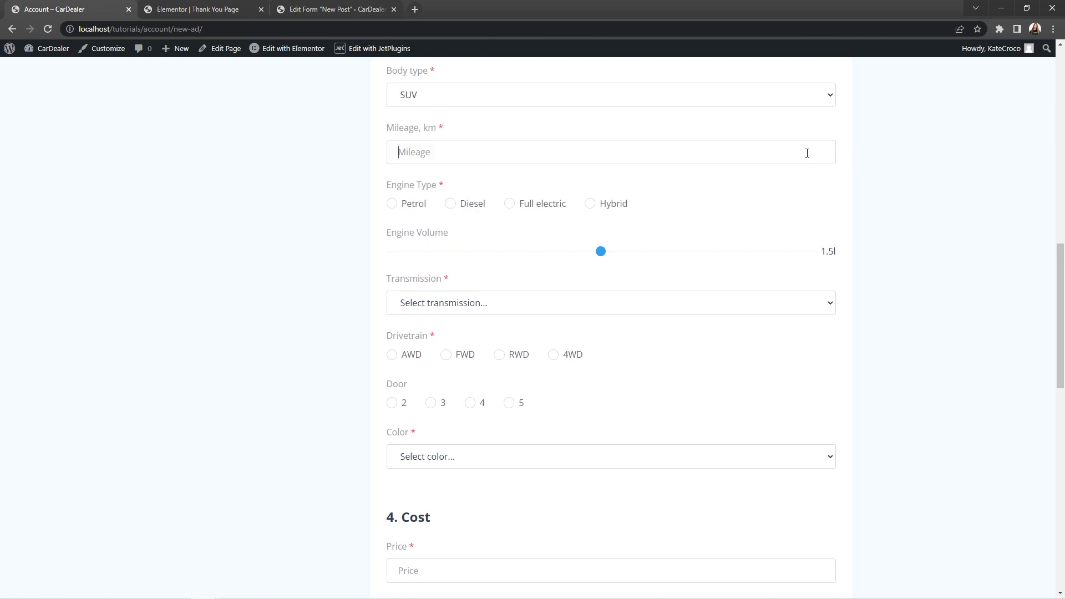
{"action": "type", "text": "74000"}
Step: Set Petrol engine, 3-litre volume, Automatic transmission, AWD, 2 doors and Blue color
{"action": "left_click", "coordinate": [424, 211]}
{"action": "left_click_drag", "start_coordinate": [599, 253], "coordinate": [826, 260]}
{"action": "left_click", "coordinate": [809, 303]}
{"action": "left_click", "coordinate": [808, 332]}
{"action": "left_click", "coordinate": [393, 403]}
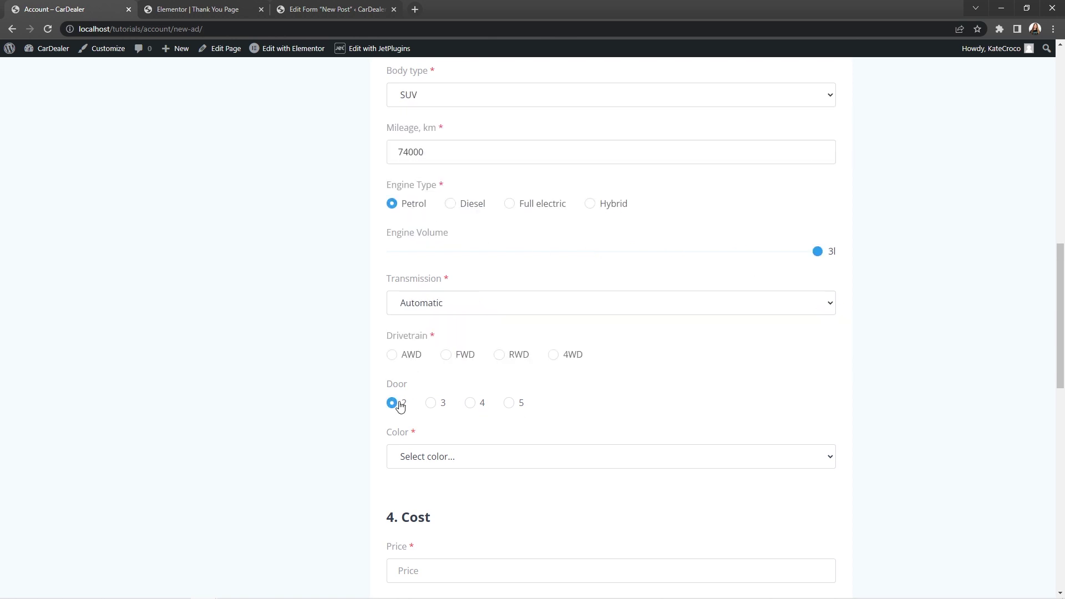
{"action": "left_click", "coordinate": [392, 354]}
{"action": "left_click", "coordinate": [830, 457]}
{"action": "left_click", "coordinate": [778, 336]}
Step: Tick thirteen options, from Power steering to GPS navigation system, and submit the ad
{"action": "scroll", "coordinate": [896, 368], "scroll_direction": "down", "scroll_amount": 8}
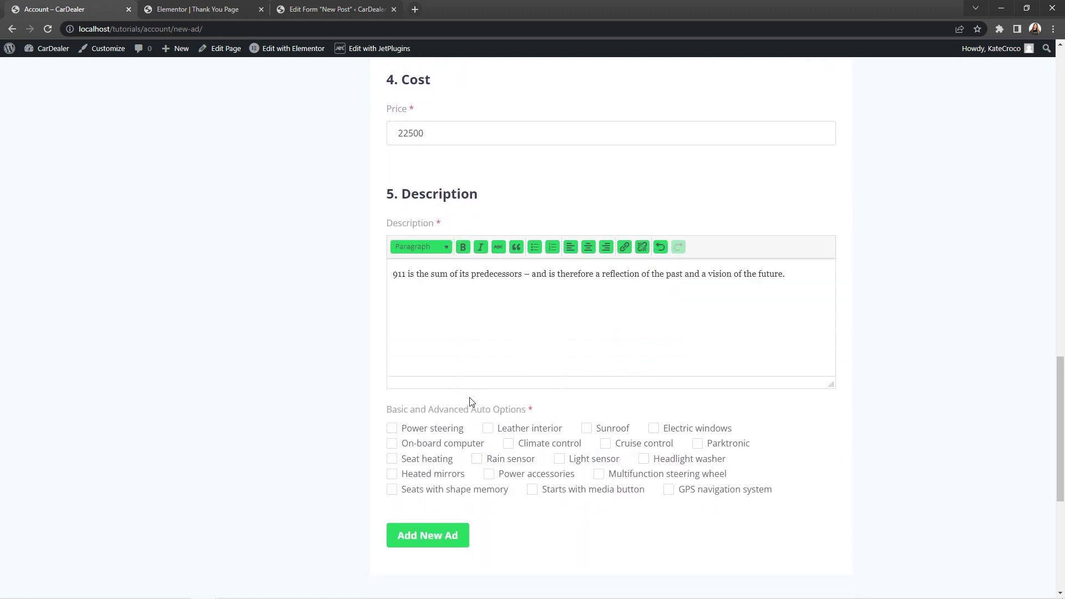
{"action": "left_click", "coordinate": [420, 431]}
{"action": "left_click", "coordinate": [420, 444]}
{"action": "left_click", "coordinate": [418, 459]}
{"action": "left_click", "coordinate": [418, 474]}
{"action": "left_click", "coordinate": [418, 489]}
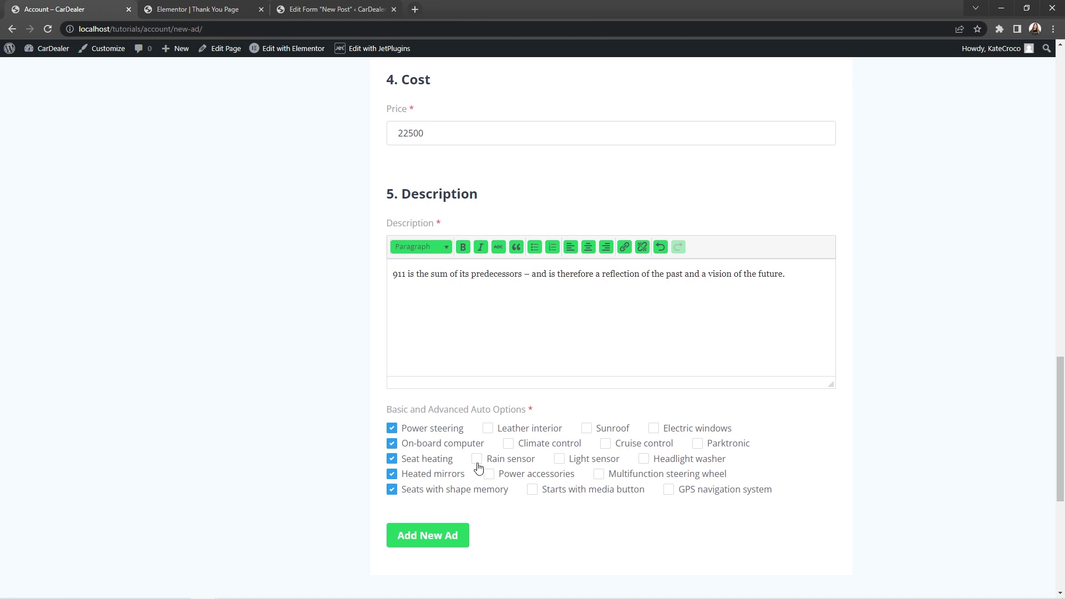
{"action": "left_click", "coordinate": [508, 443]}
{"action": "left_click", "coordinate": [476, 458]}
{"action": "left_click", "coordinate": [559, 458]}
{"action": "left_click", "coordinate": [654, 428]}
{"action": "left_click", "coordinate": [605, 443]}
{"action": "left_click", "coordinate": [697, 443]}
{"action": "left_click", "coordinate": [598, 474]}
{"action": "left_click", "coordinate": [668, 489]}
{"action": "left_click", "coordinate": [443, 533]}
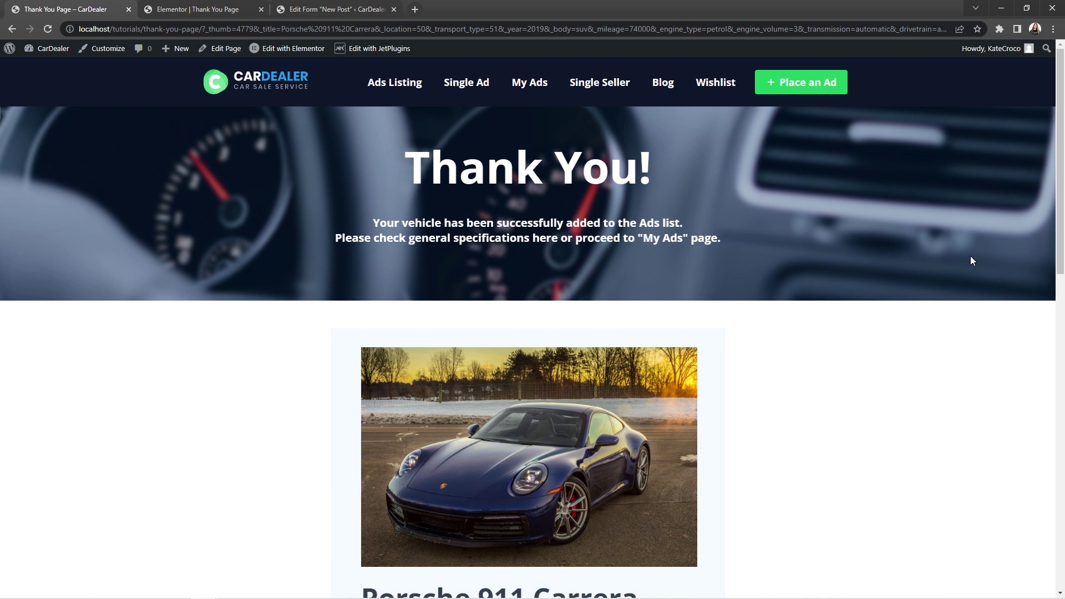
Step: Scroll the Thank You page to check the Porsche's price, location, description and parameters, then return to top
{"action": "scroll", "coordinate": [970, 257], "scroll_direction": "down", "scroll_amount": 5}
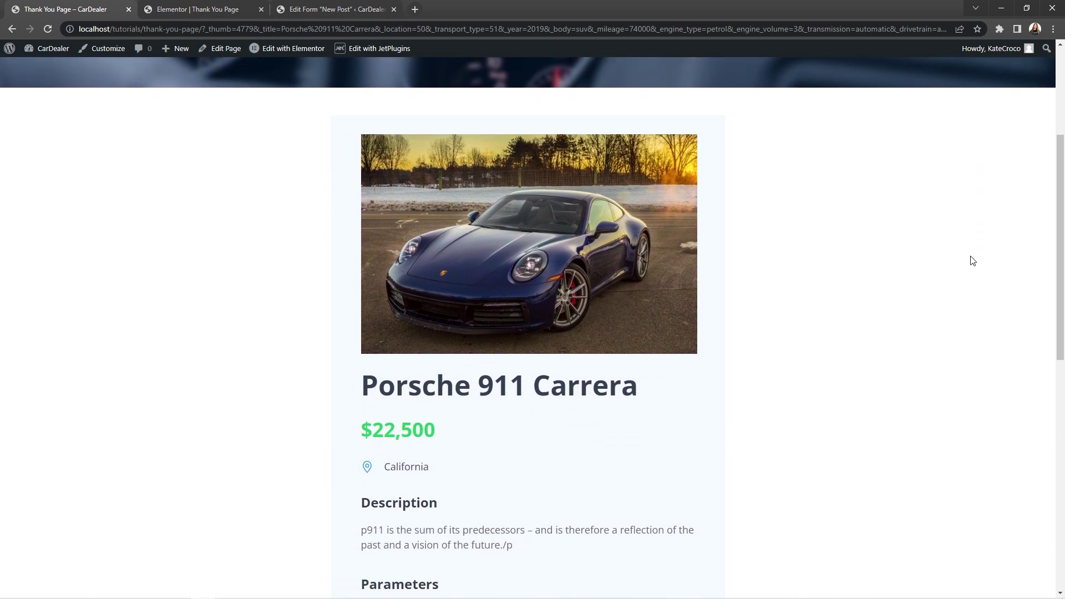
{"action": "scroll", "coordinate": [972, 261], "scroll_direction": "down", "scroll_amount": 5}
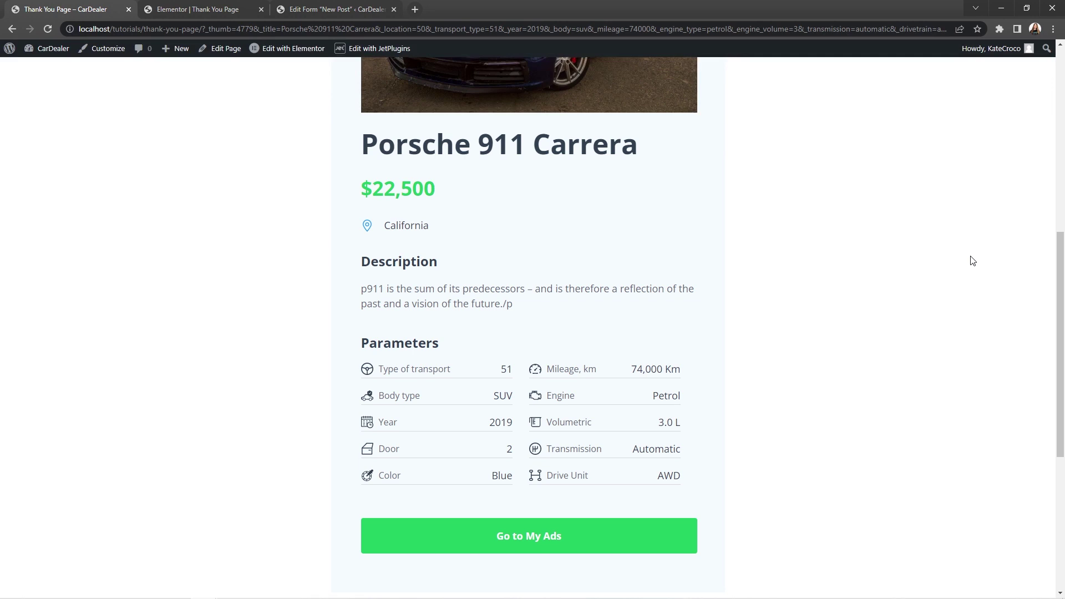
{"action": "scroll", "coordinate": [972, 261], "scroll_direction": "up", "scroll_amount": 6}
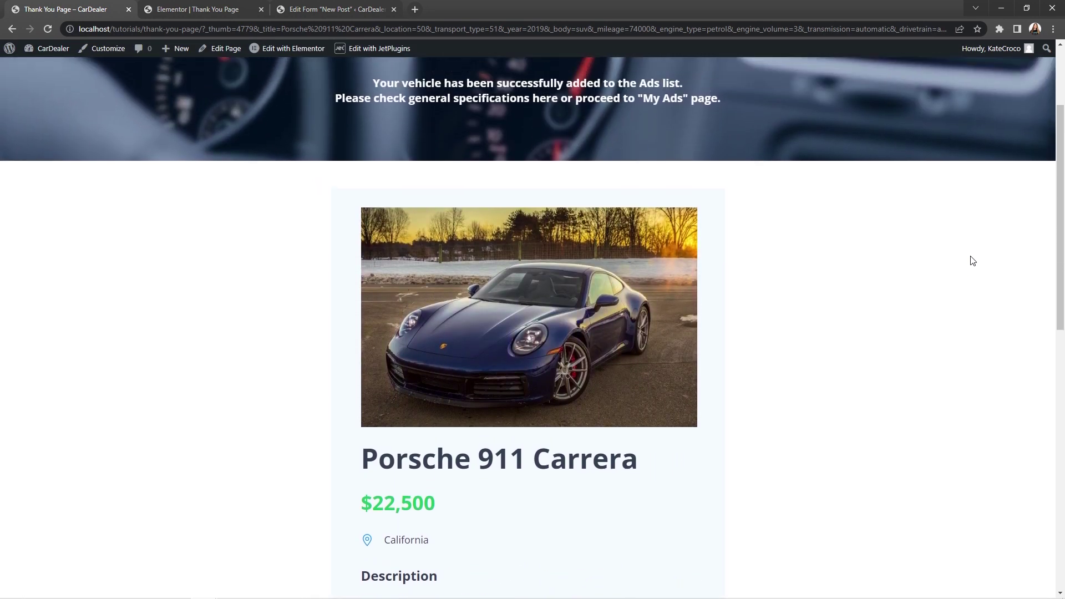
{"action": "scroll", "coordinate": [972, 261], "scroll_direction": "up", "scroll_amount": 3}
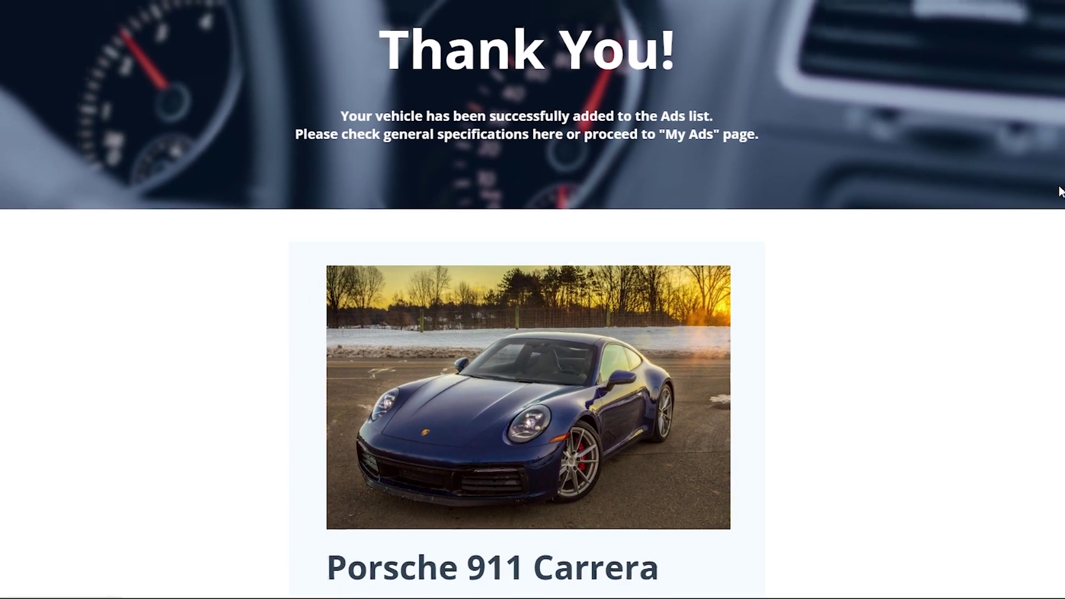